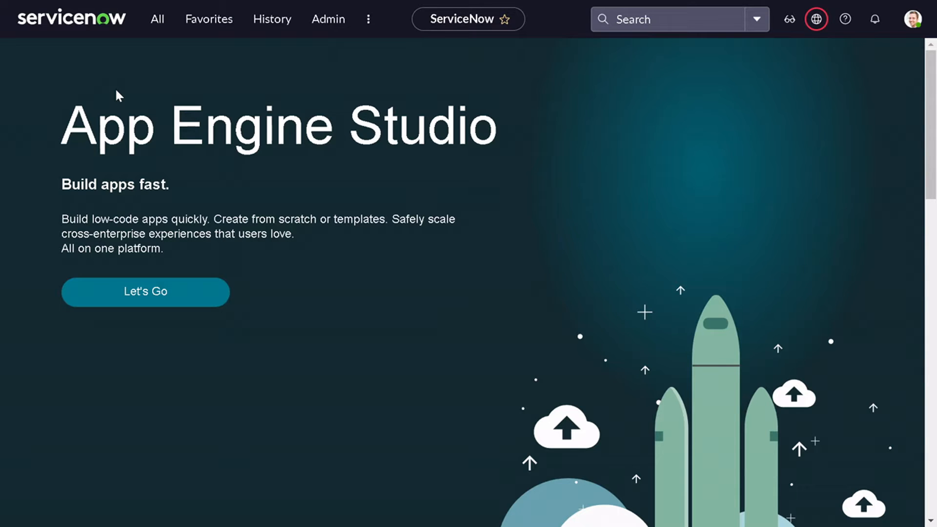
Step: Filter the application navigator for "knowledge" and add the Knowledge application to favorites
{"action": "left_click", "coordinate": [158, 20]}
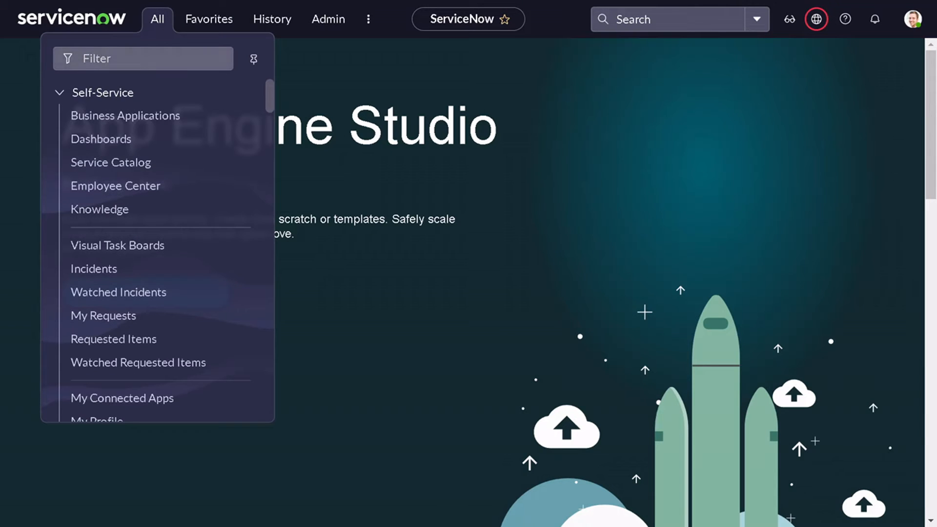
{"action": "type", "text": "know"}
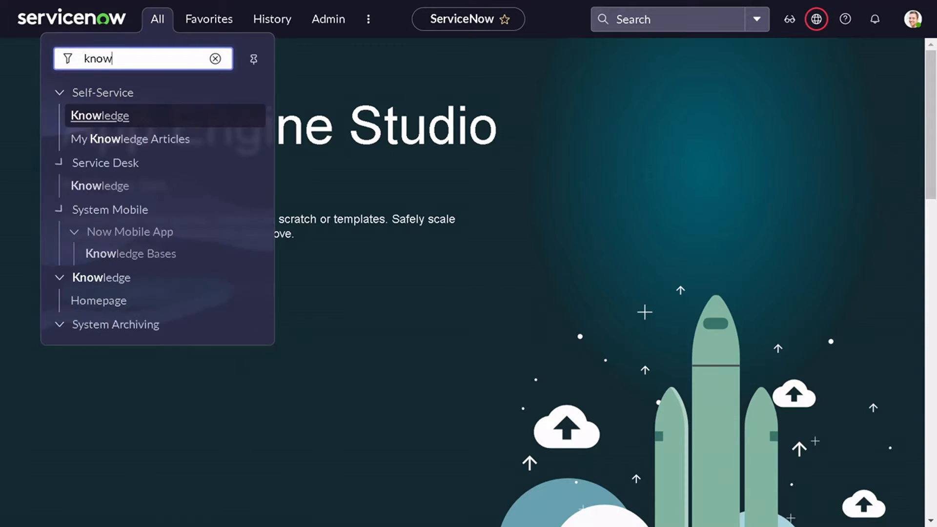
{"action": "type", "text": "ledge"}
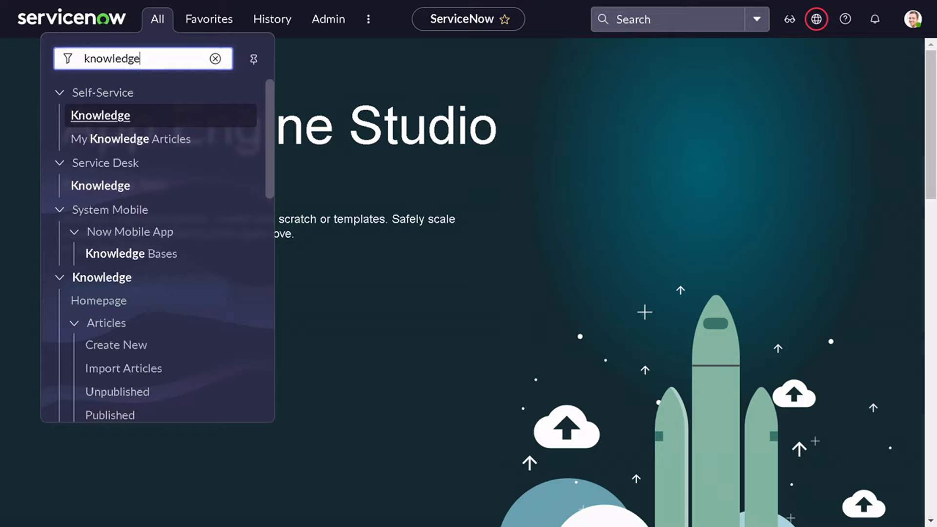
{"action": "scroll", "coordinate": [219, 251], "scroll_direction": "down", "scroll_amount": 3}
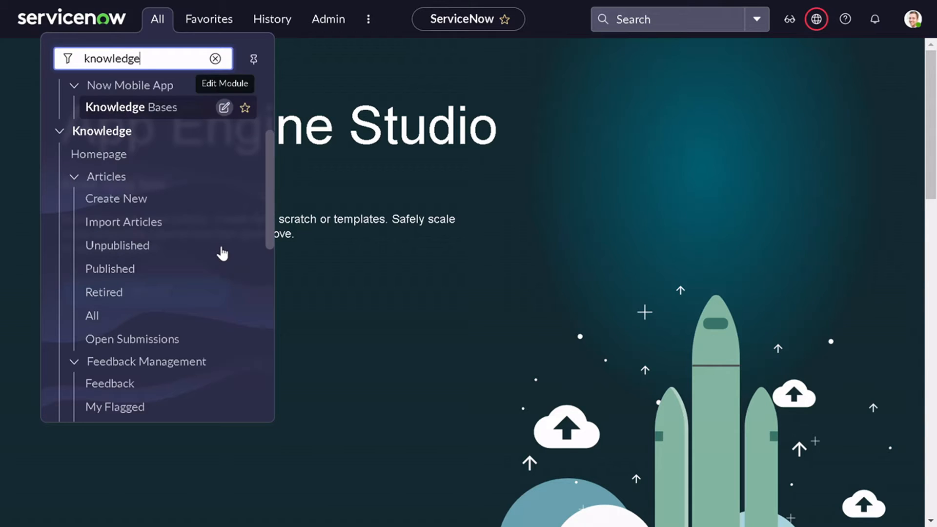
{"action": "scroll", "coordinate": [210, 253], "scroll_direction": "up", "scroll_amount": 2}
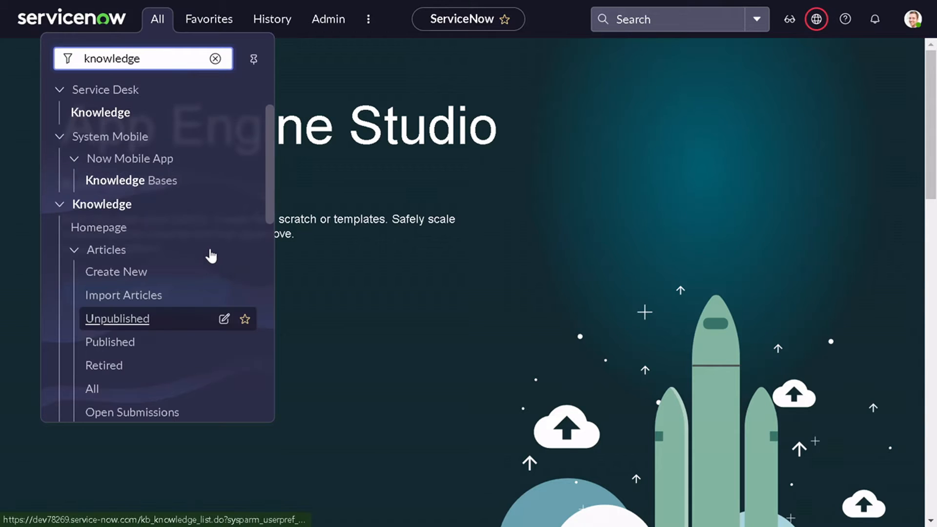
{"action": "left_click", "coordinate": [108, 208]}
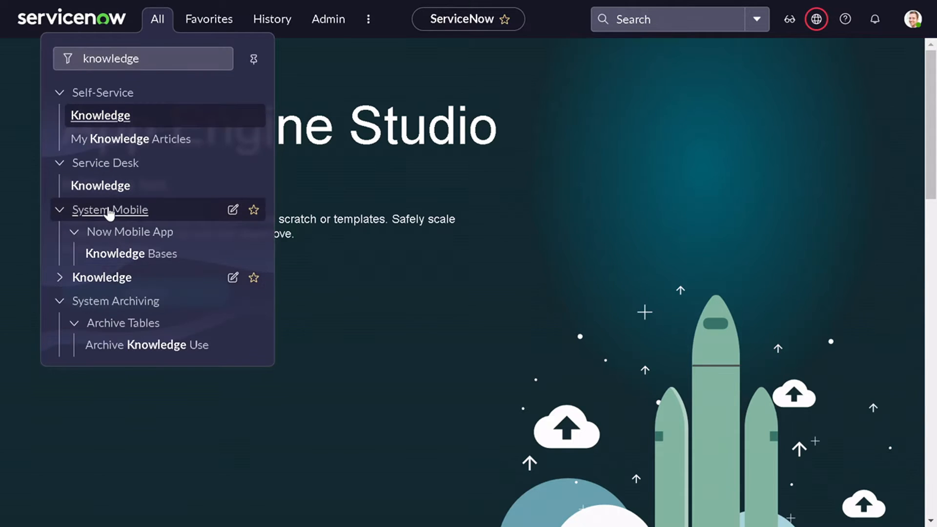
{"action": "left_click", "coordinate": [107, 283]}
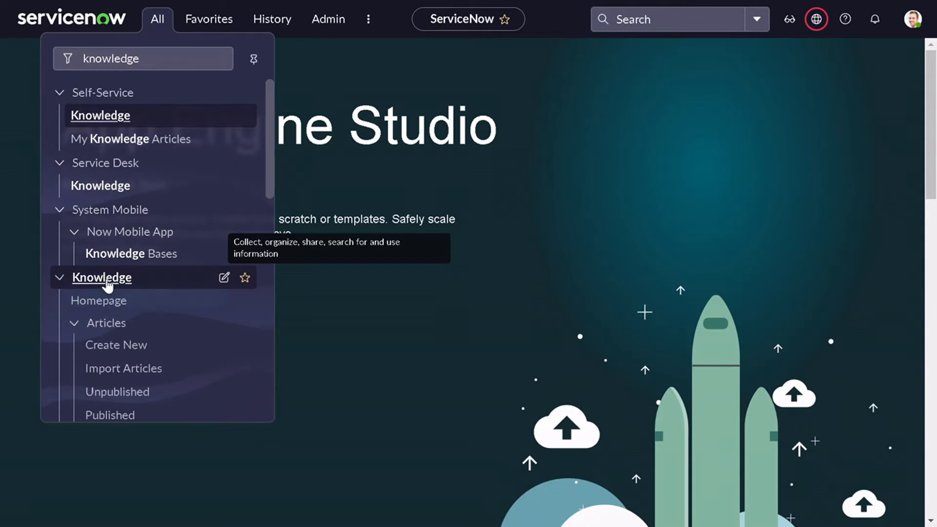
{"action": "left_click", "coordinate": [245, 277]}
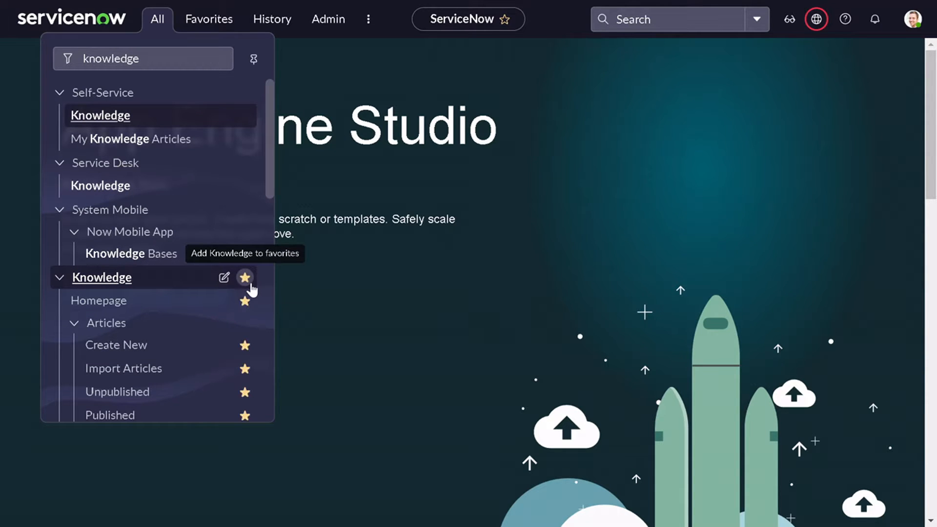
Step: Open the Knowledge application's Homepage and leave the navigator unpinned
{"action": "scroll", "coordinate": [215, 293], "scroll_direction": "down", "scroll_amount": 3}
{"action": "scroll", "coordinate": [215, 293], "scroll_direction": "up", "scroll_amount": 2}
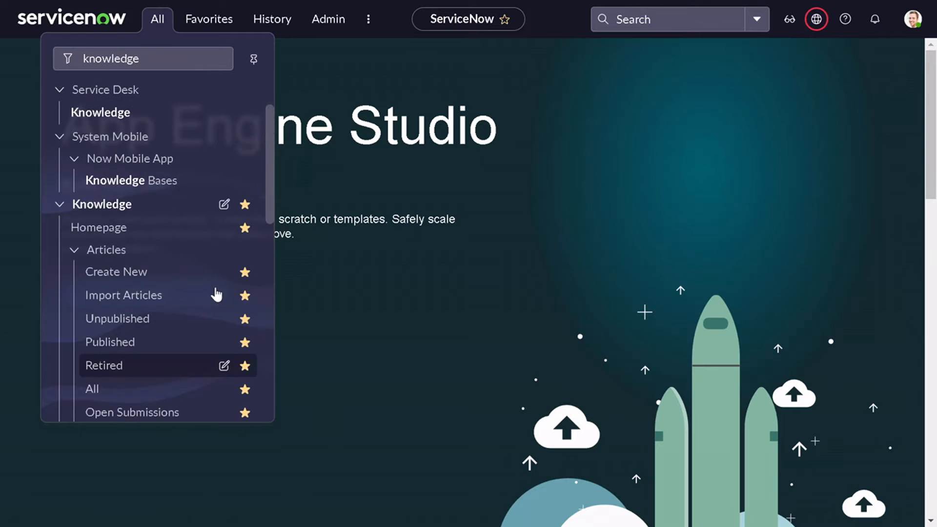
{"action": "left_click", "coordinate": [254, 59]}
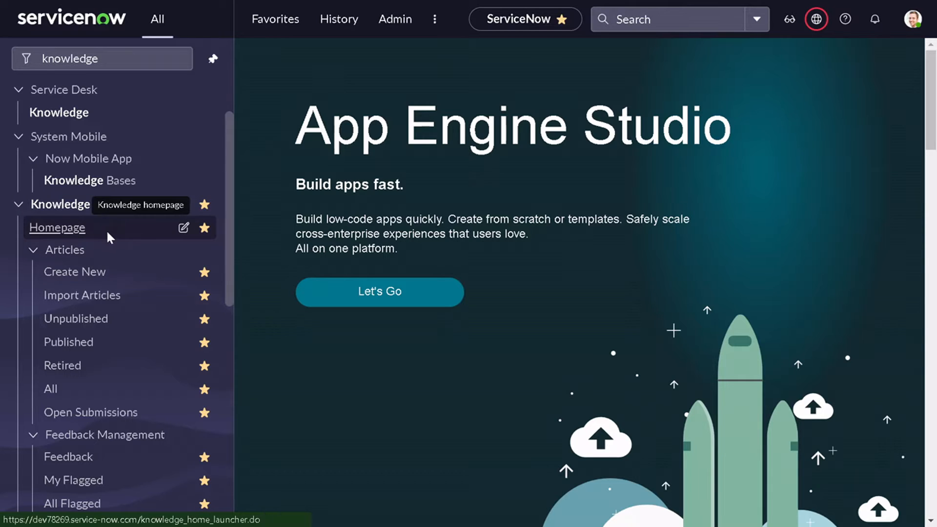
{"action": "left_click", "coordinate": [107, 232]}
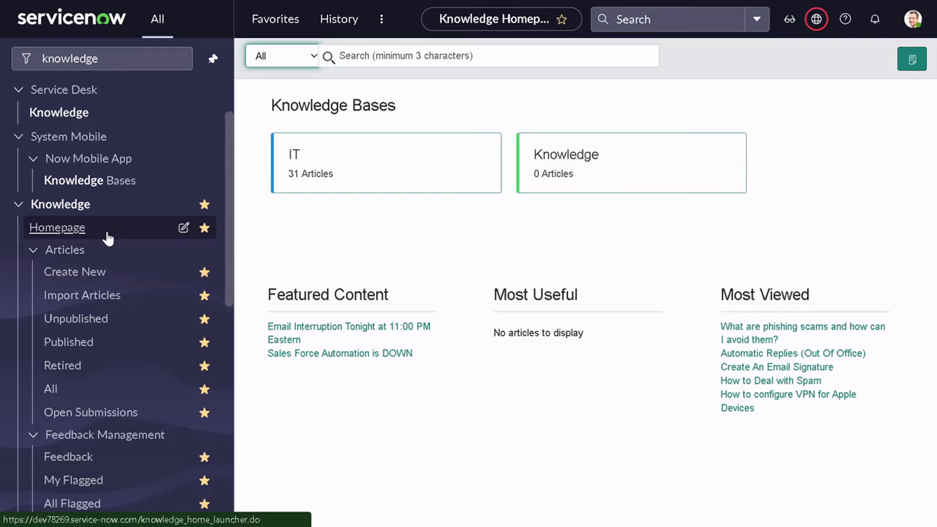
{"action": "left_click", "coordinate": [213, 58]}
{"action": "left_click", "coordinate": [320, 110]}
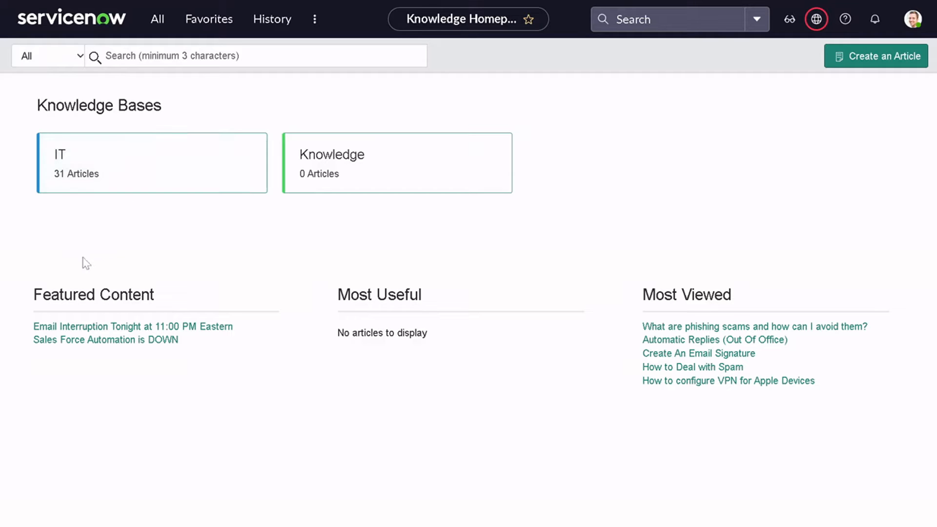
Step: Search the IT knowledge base for "server" and view the sorting options for the results
{"action": "left_click", "coordinate": [95, 171]}
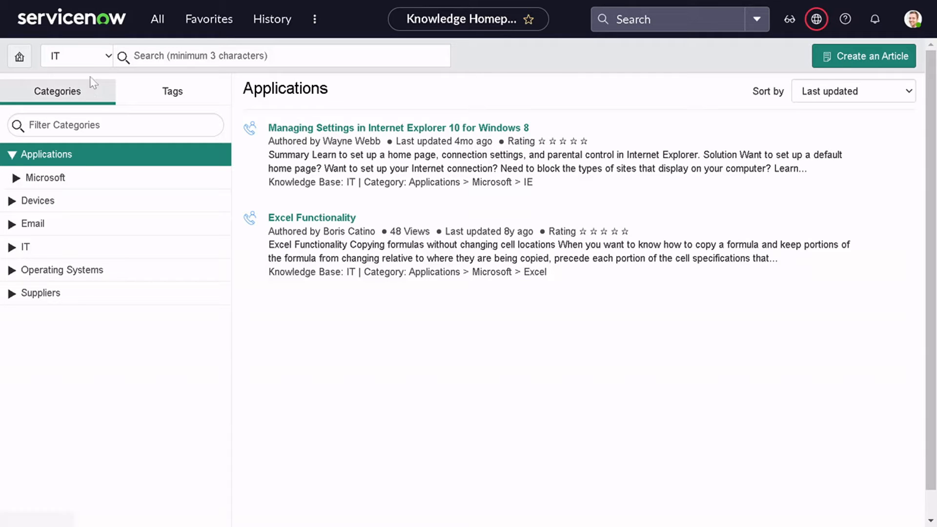
{"action": "left_click", "coordinate": [215, 56]}
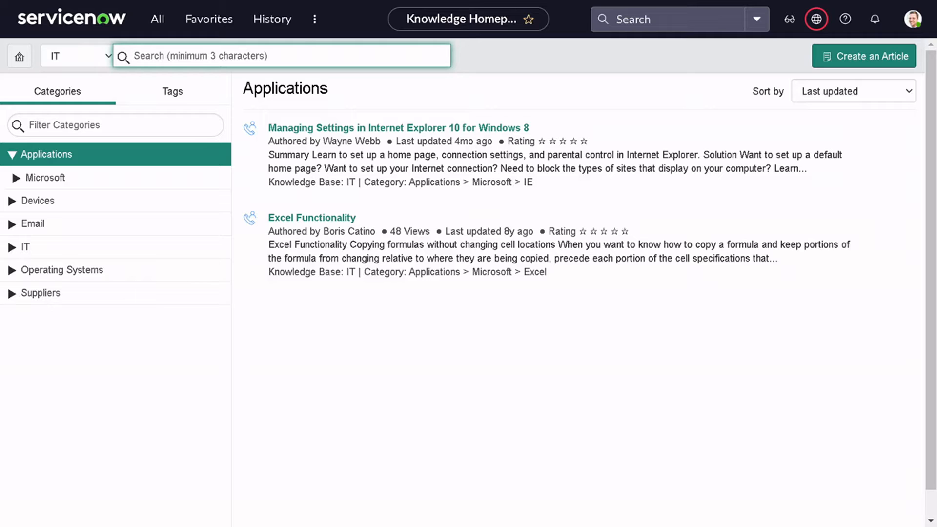
{"action": "type", "text": "server"}
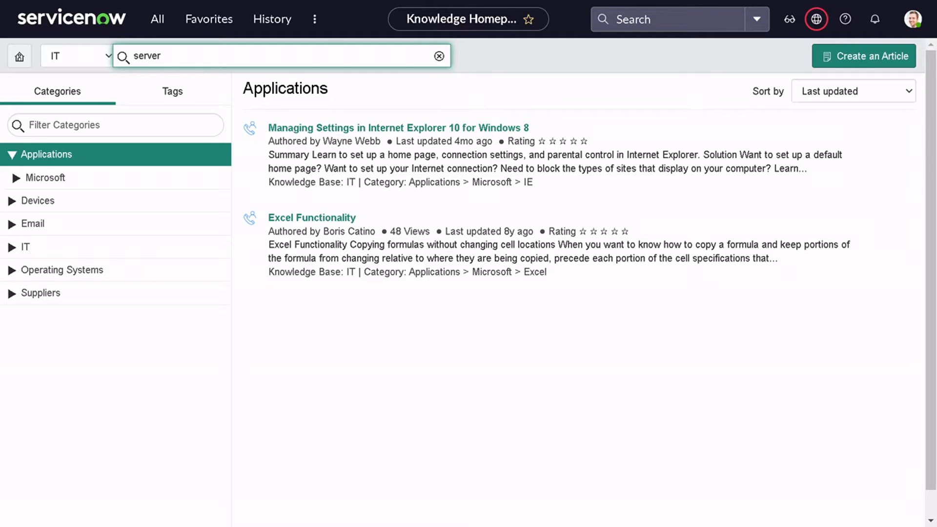
{"action": "key", "text": "Return"}
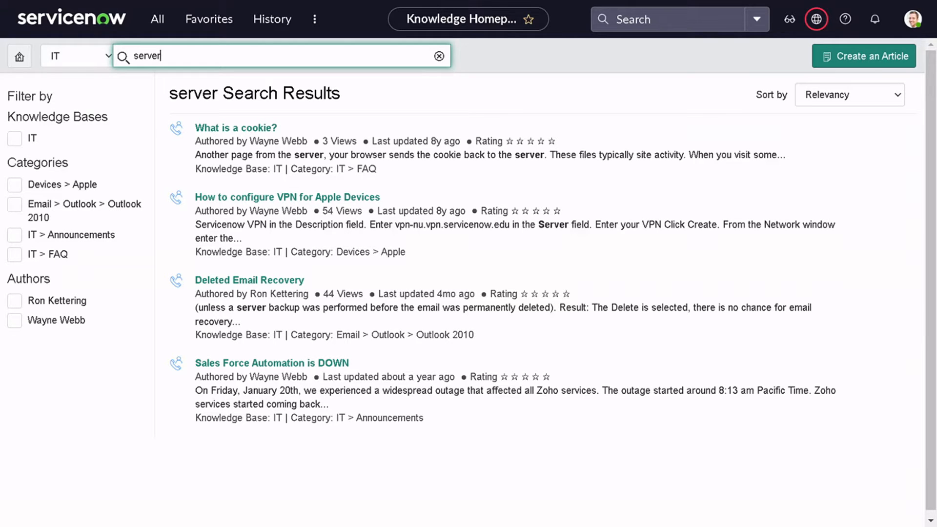
{"action": "left_click", "coordinate": [823, 116]}
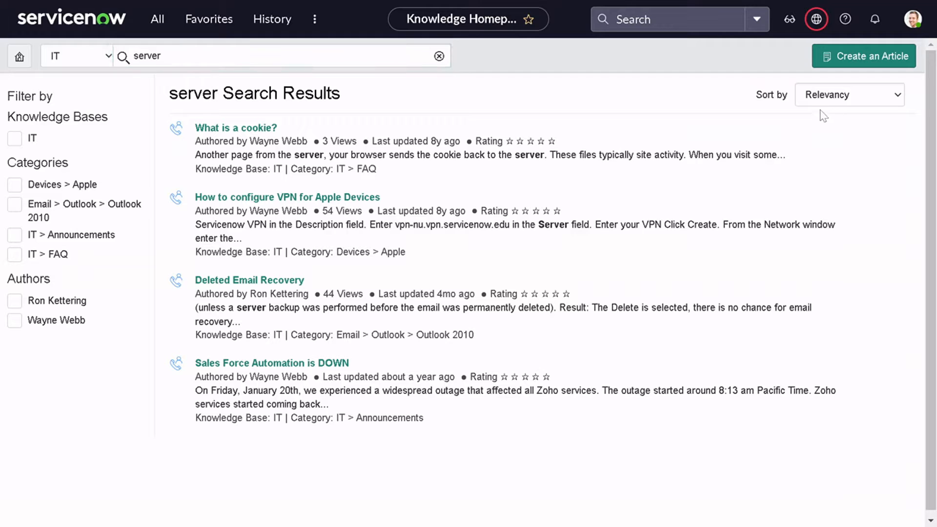
{"action": "left_click", "coordinate": [825, 97]}
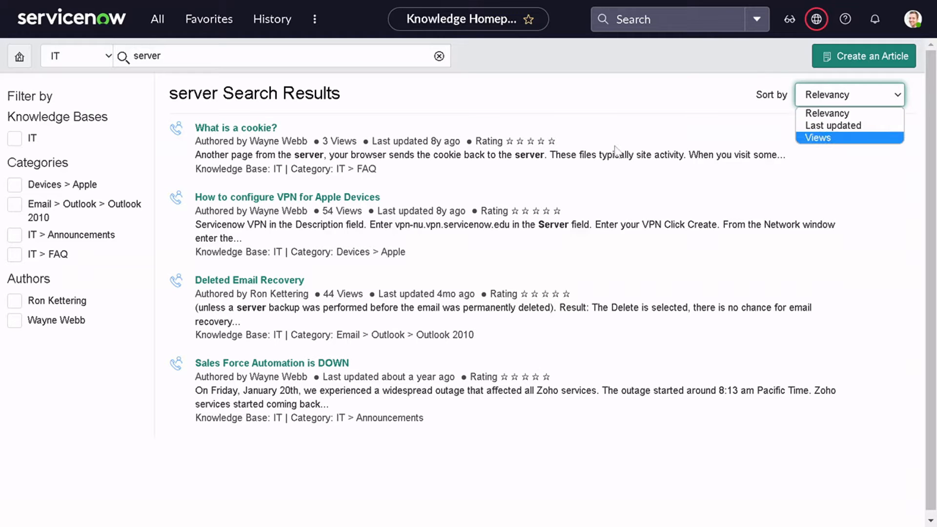
Step: Return to the knowledge homepage and review the Featured Content and Most Useful sections
{"action": "left_click", "coordinate": [17, 63]}
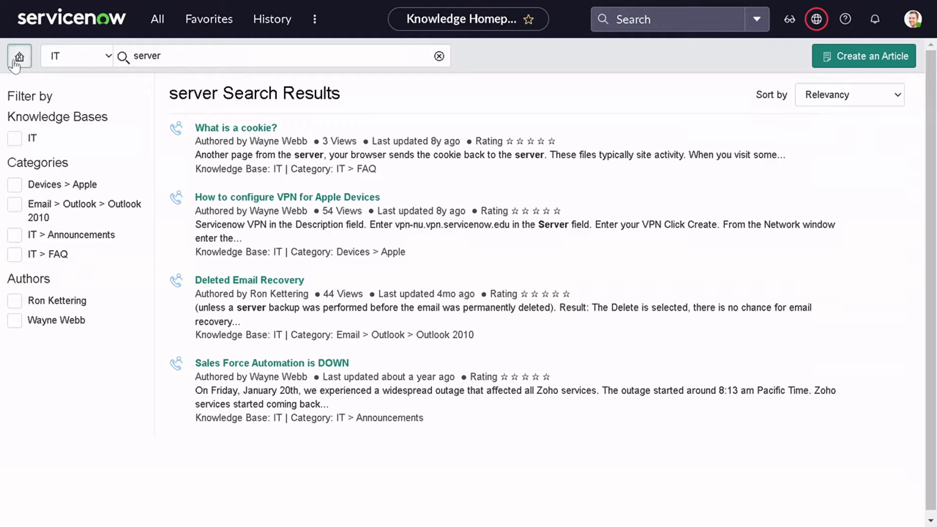
{"action": "left_click", "coordinate": [17, 60]}
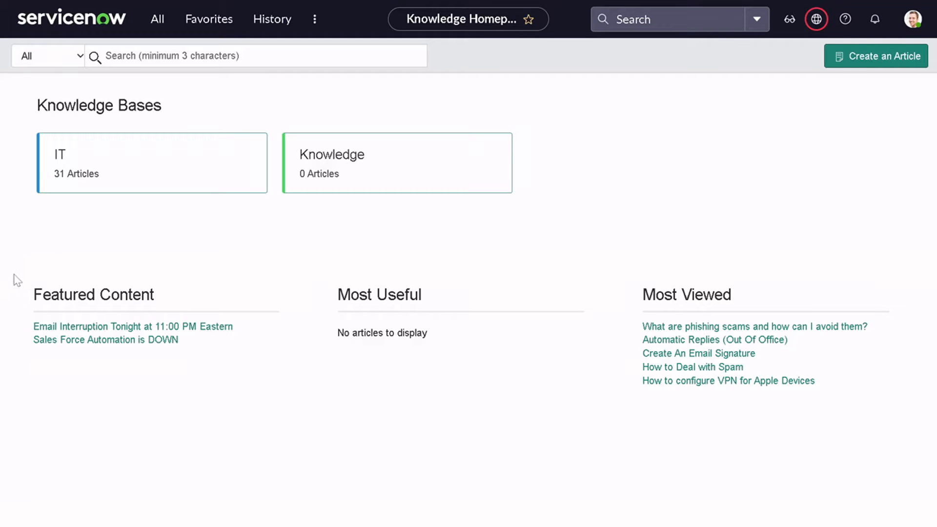
{"action": "left_click_drag", "start_coordinate": [16, 279], "coordinate": [178, 288]}
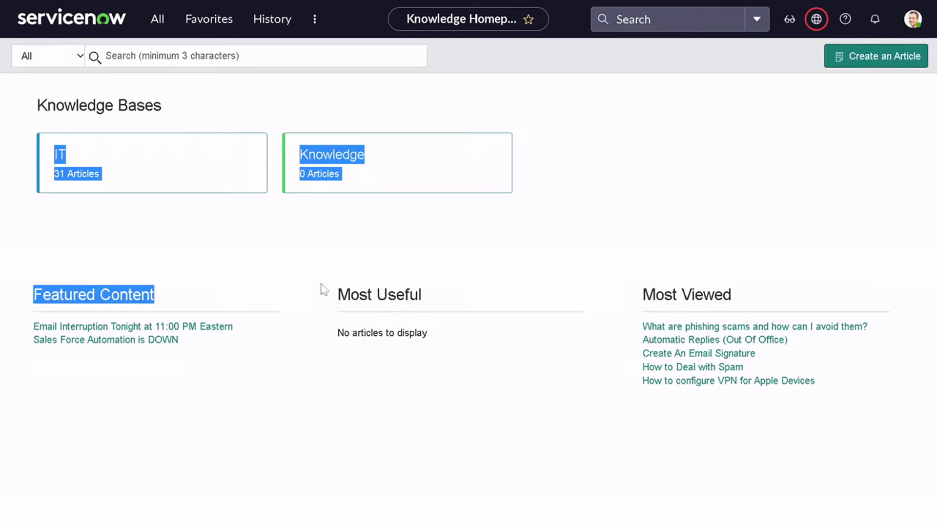
{"action": "left_click_drag", "start_coordinate": [320, 288], "coordinate": [435, 288]}
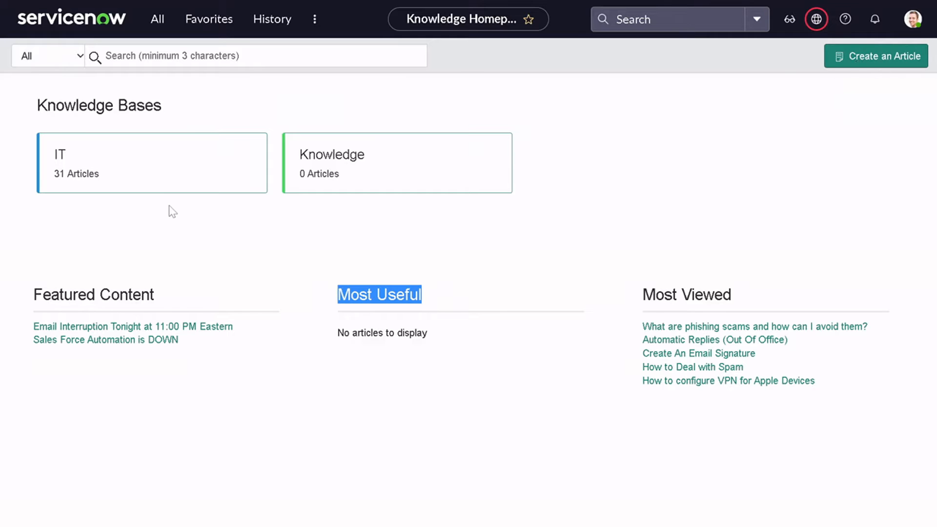
Step: Start a new knowledge article and look up which knowledge bases can be chosen for it
{"action": "left_click", "coordinate": [159, 20]}
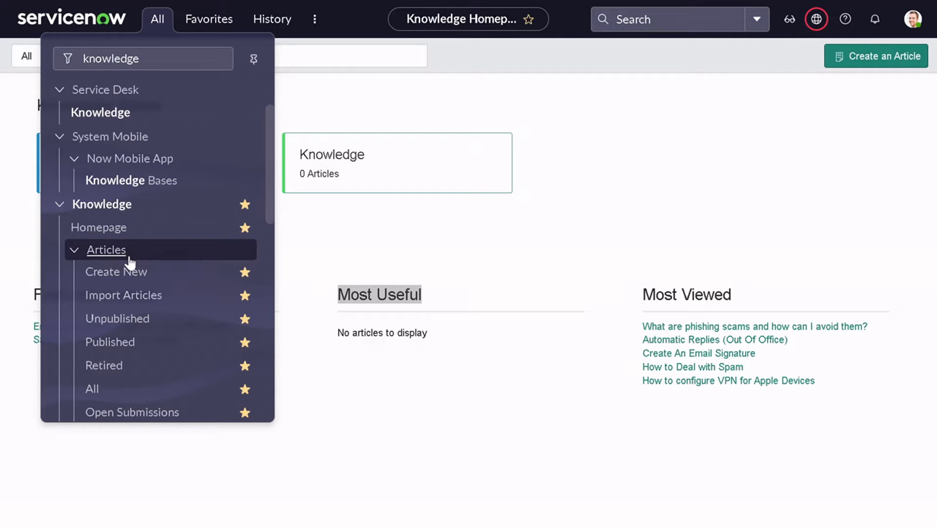
{"action": "left_click", "coordinate": [128, 270]}
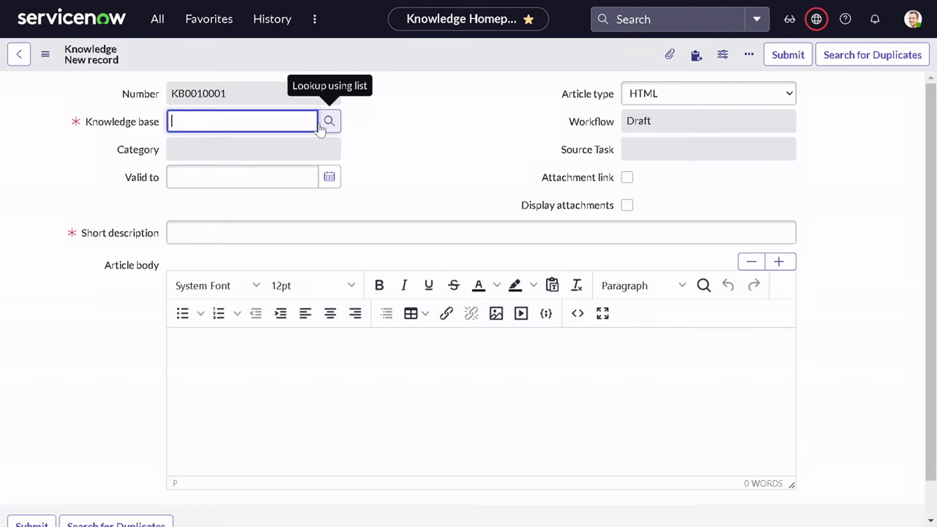
{"action": "left_click", "coordinate": [320, 128]}
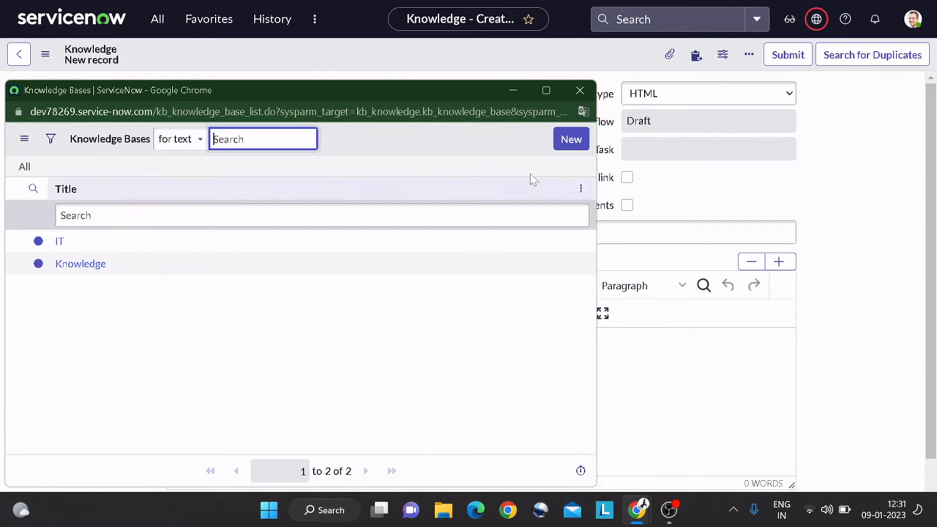
{"action": "left_click", "coordinate": [579, 91]}
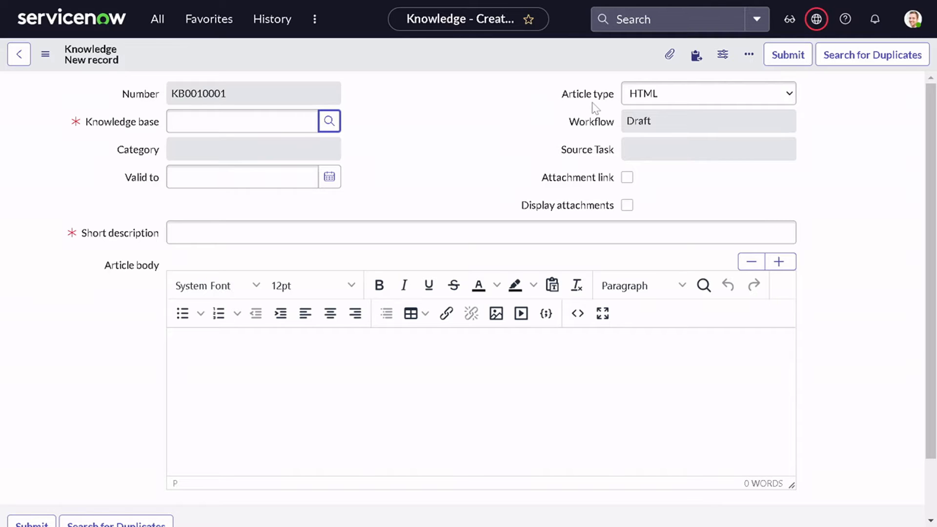
Step: Check the Article type choices and enable Attachment link in the new article form
{"action": "left_click", "coordinate": [629, 101]}
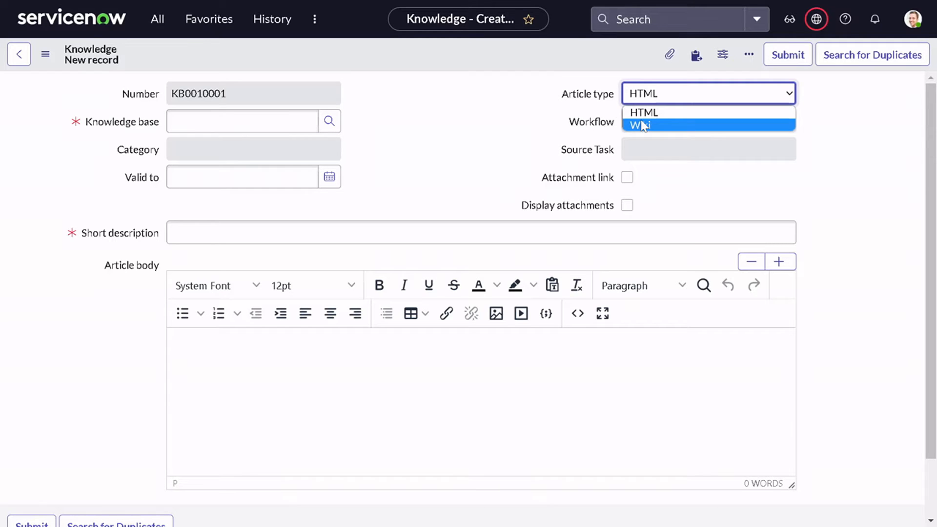
{"action": "left_click", "coordinate": [513, 113]}
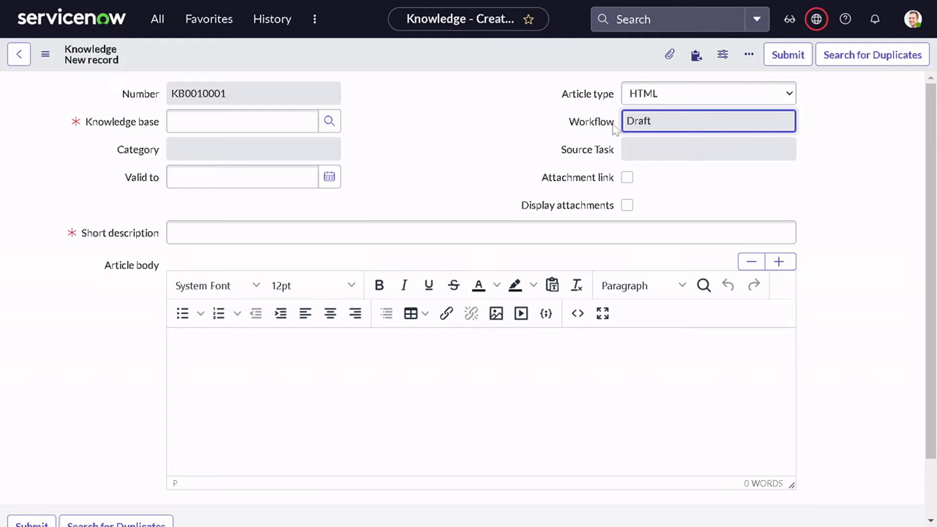
{"action": "left_click", "coordinate": [627, 178]}
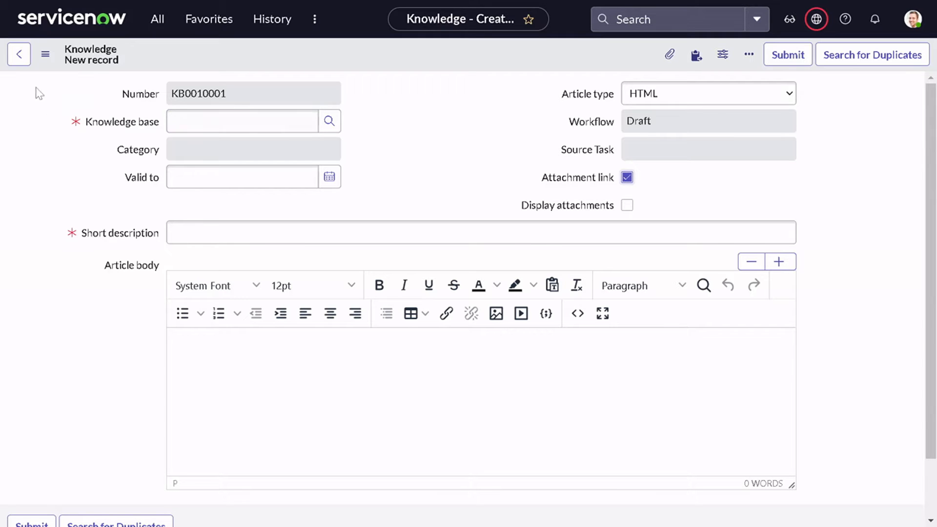
Step: Leave the new article without saving and open Import Articles under Knowledge
{"action": "left_click", "coordinate": [157, 25]}
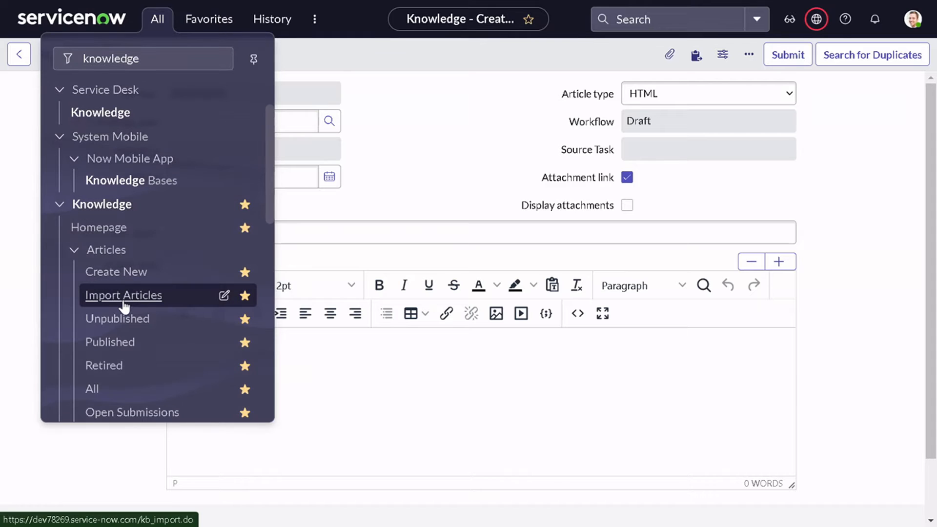
{"action": "left_click", "coordinate": [103, 295]}
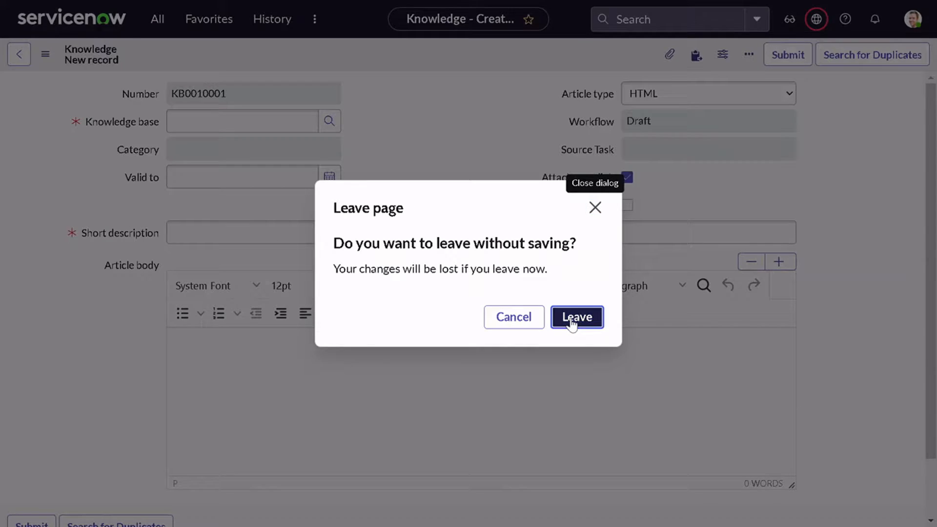
{"action": "left_click", "coordinate": [572, 322]}
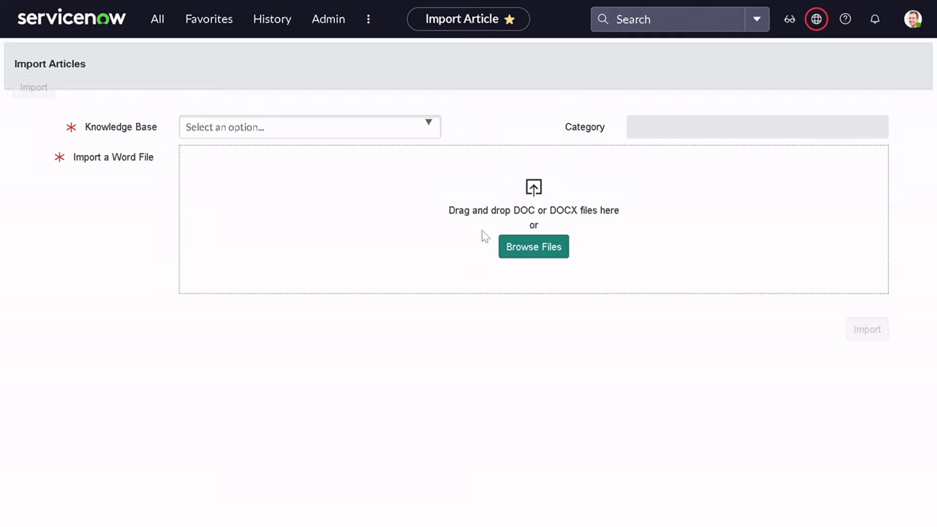
Step: Set the article import's knowledge base to IT and its category to Applications
{"action": "left_click", "coordinate": [301, 129]}
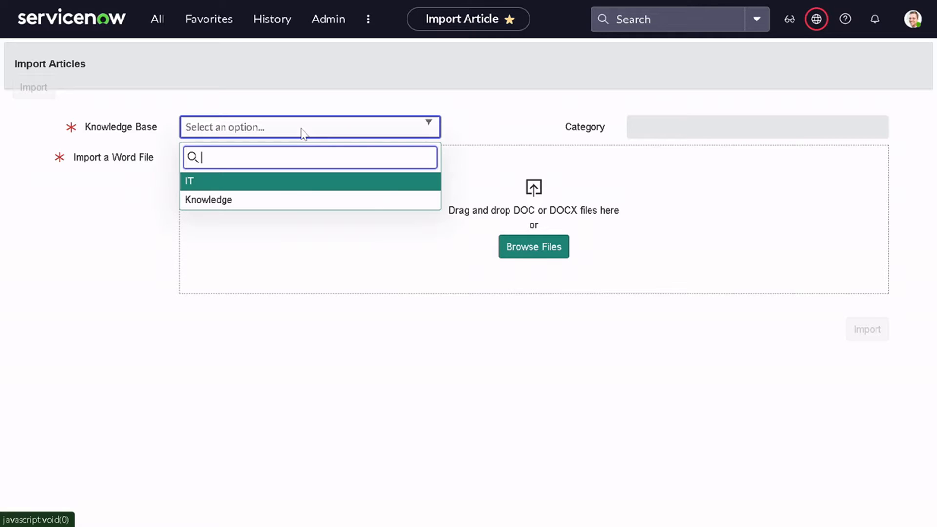
{"action": "left_click", "coordinate": [281, 183]}
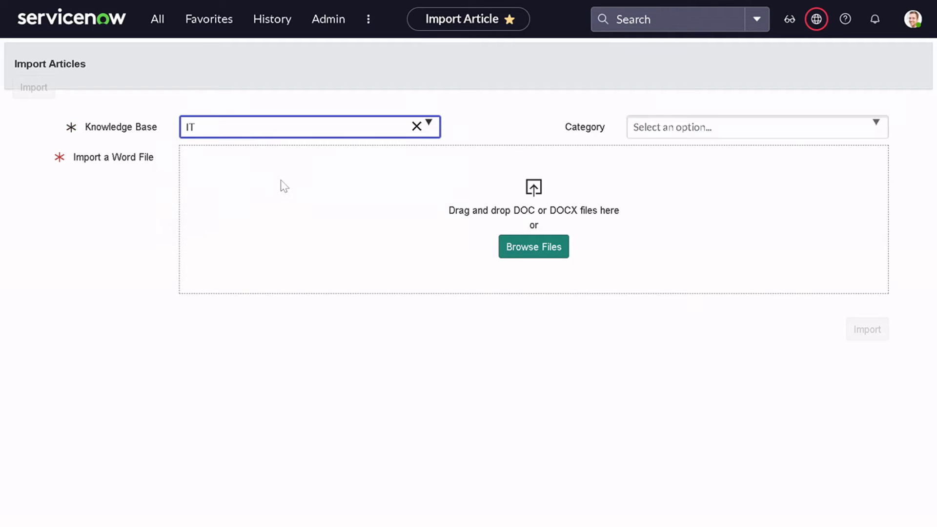
{"action": "left_click", "coordinate": [704, 127]}
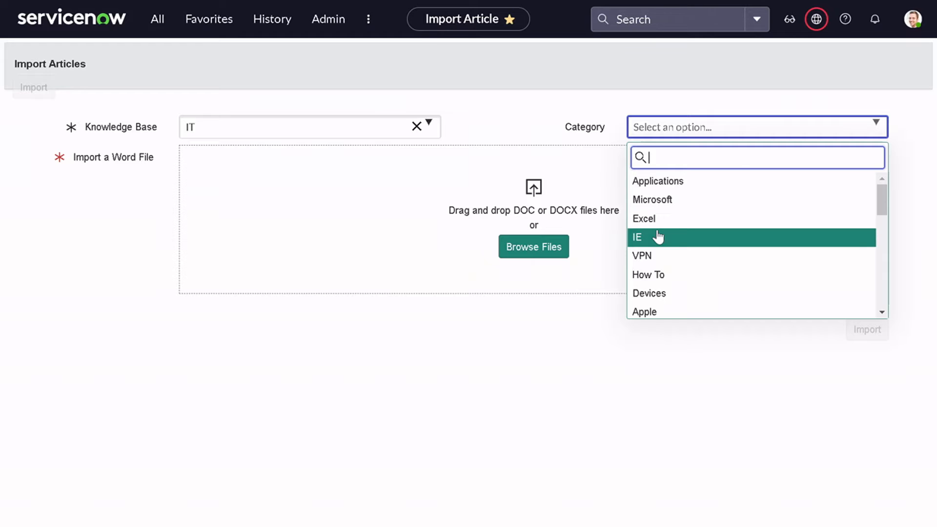
{"action": "left_click", "coordinate": [656, 184]}
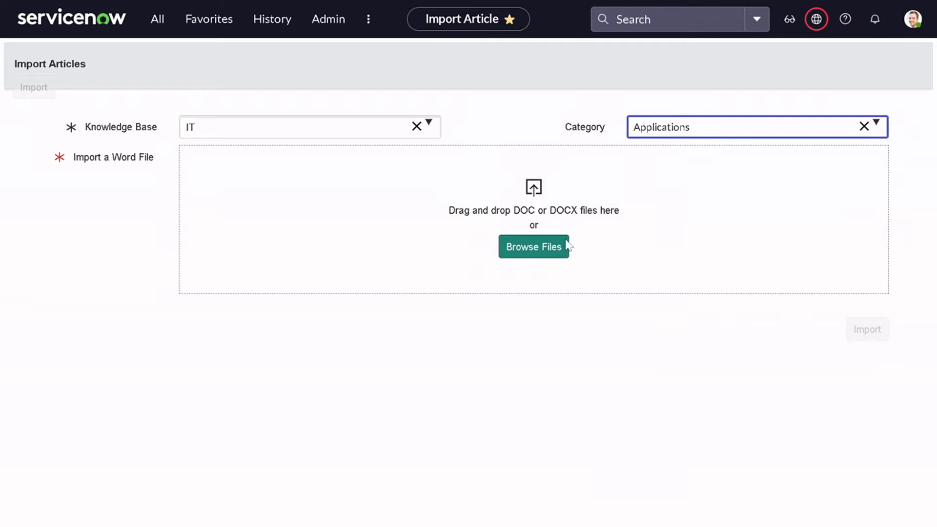
Step: Add the Word file ServiceNow Community MVP from the Desktop folder to the article import
{"action": "left_click", "coordinate": [534, 249]}
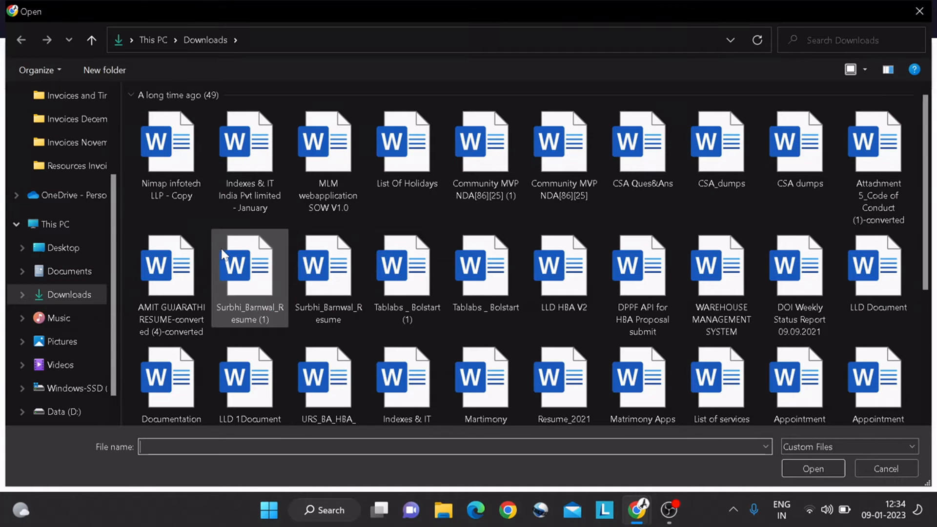
{"action": "scroll", "coordinate": [272, 203], "scroll_direction": "down", "scroll_amount": 5}
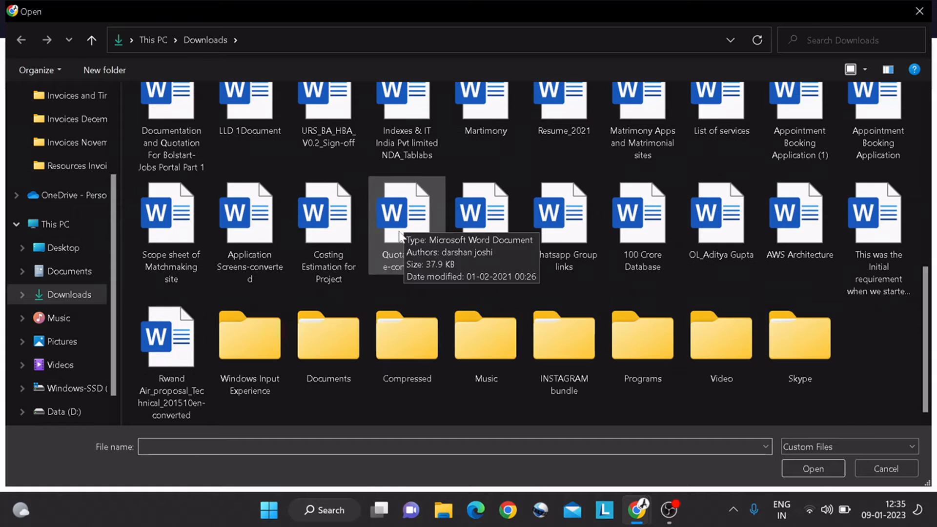
{"action": "scroll", "coordinate": [18, 264], "scroll_direction": "up", "scroll_amount": 3}
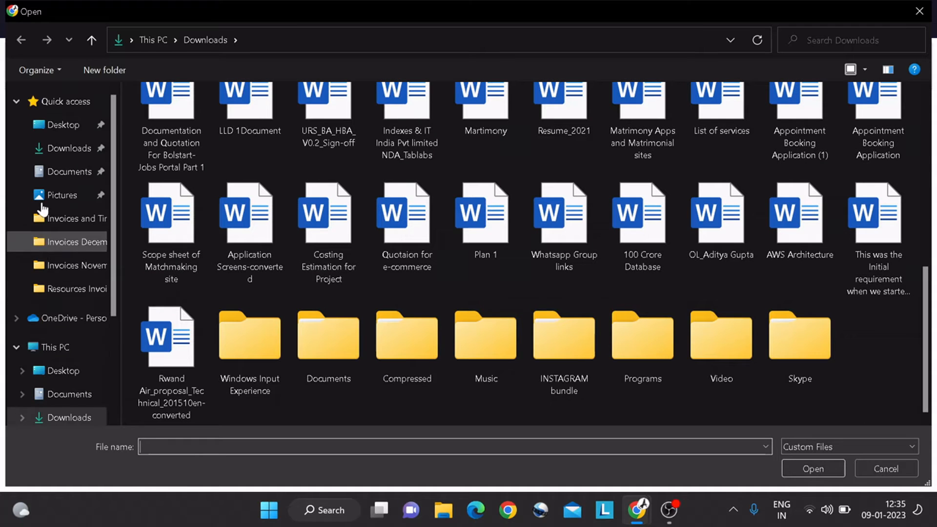
{"action": "left_click", "coordinate": [57, 130]}
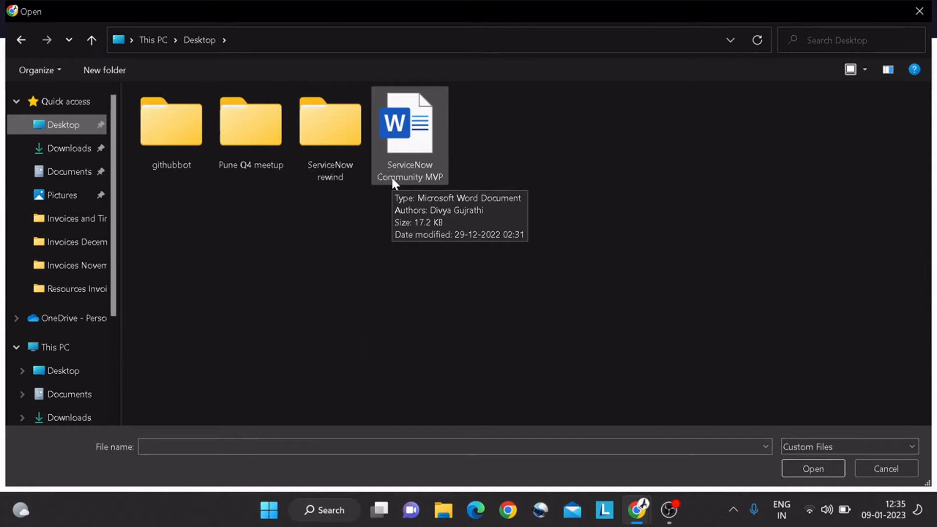
{"action": "double_click", "coordinate": [393, 179]}
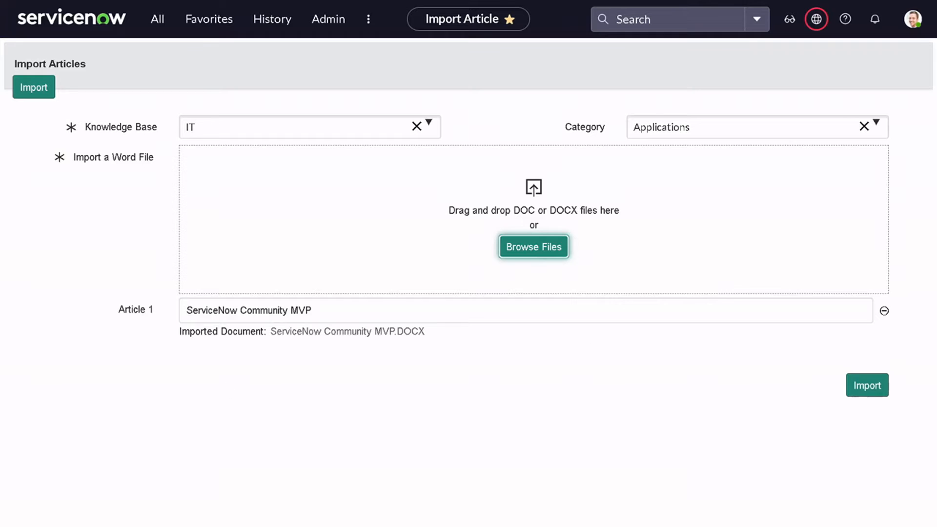
Step: Import the Word file under the title ServiceNow Community MVP and continue past the upload progress
{"action": "key", "text": "Tab"}
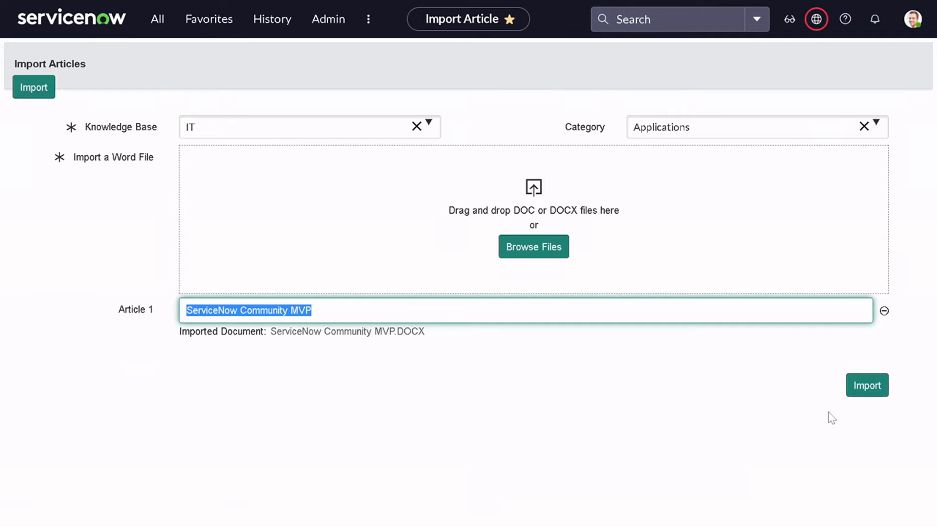
{"action": "left_click", "coordinate": [879, 396]}
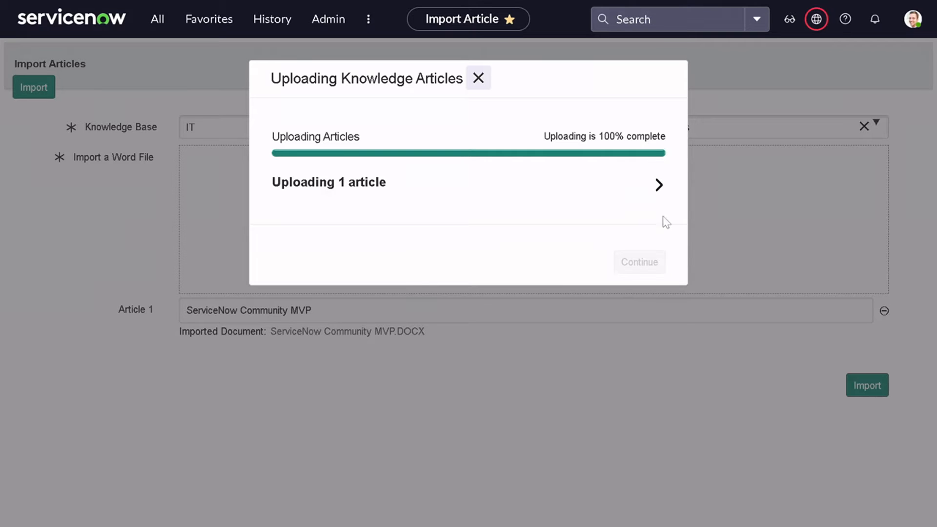
{"action": "left_click", "coordinate": [658, 184]}
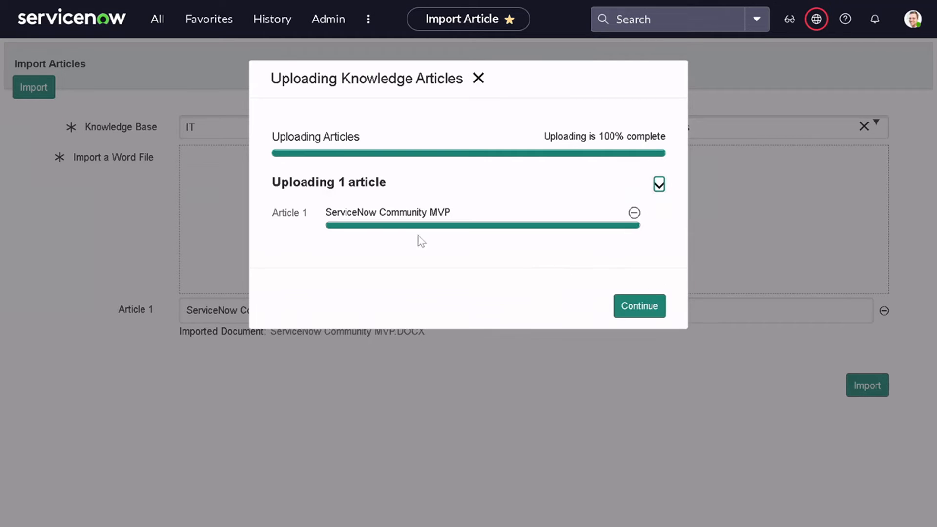
{"action": "left_click", "coordinate": [625, 306]}
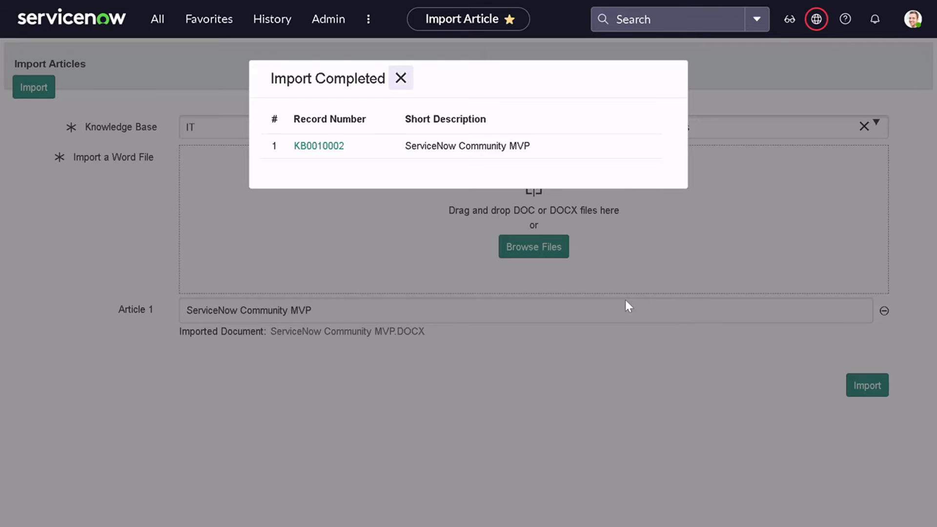
Step: Open the imported article's record from the import summary and read through its content
{"action": "left_click", "coordinate": [326, 146]}
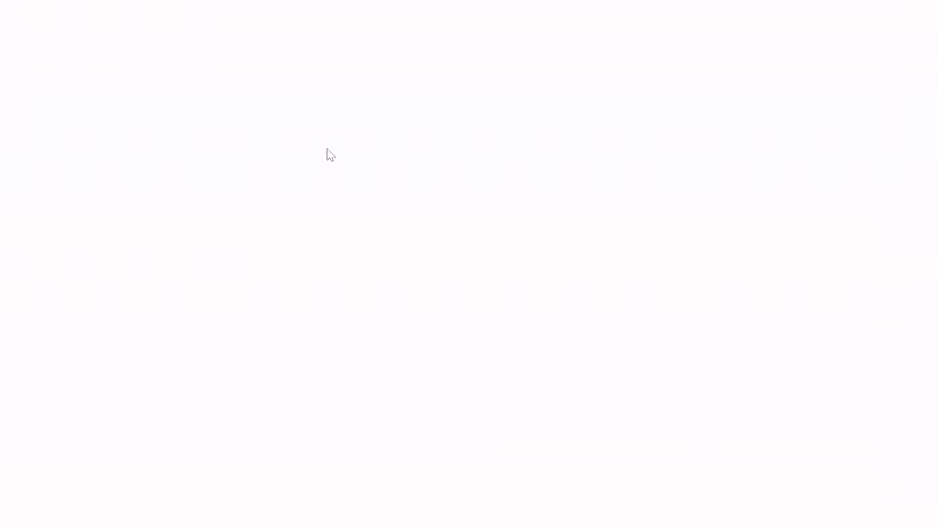
{"action": "scroll", "coordinate": [283, 166], "scroll_direction": "down", "scroll_amount": 5}
{"action": "scroll", "coordinate": [283, 166], "scroll_direction": "up", "scroll_amount": 5}
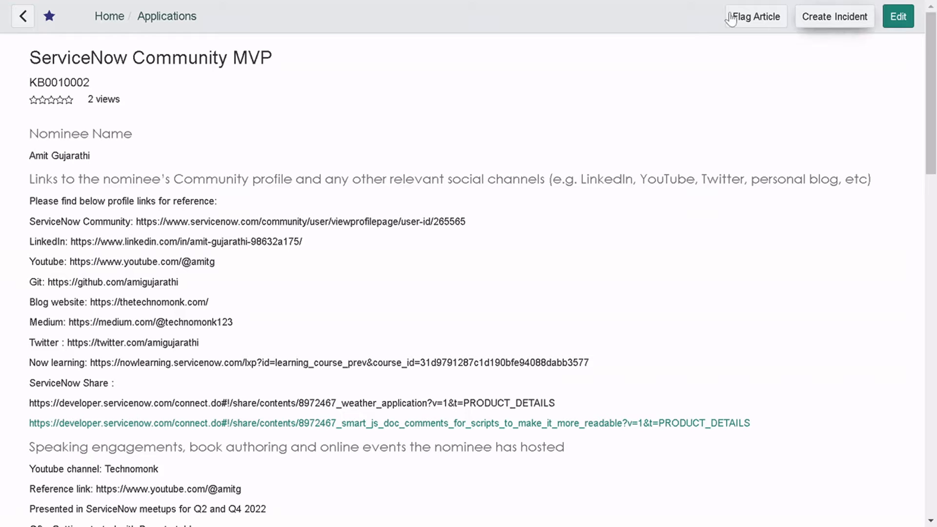
Step: Leave full-screen view, return to the Import Article page and close the import summary
{"action": "key", "text": "F11"}
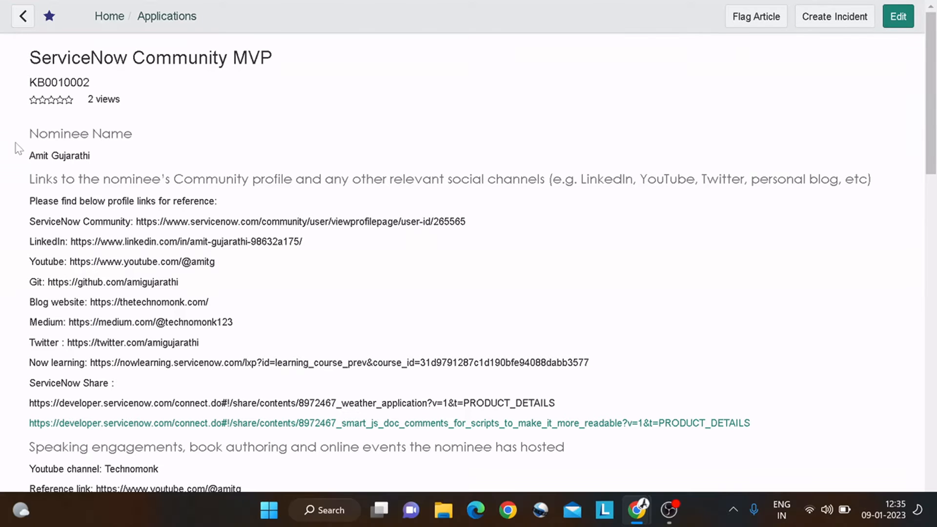
{"action": "left_click", "coordinate": [97, 19]}
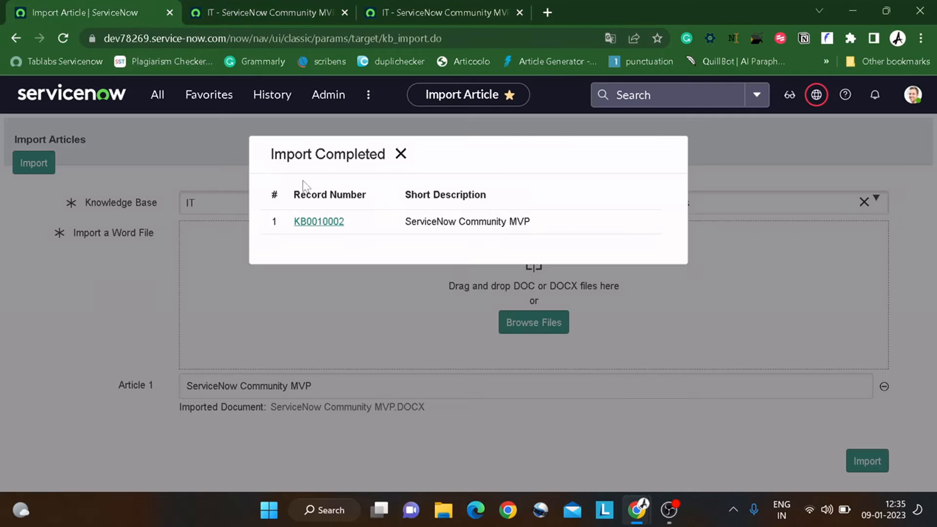
{"action": "left_click", "coordinate": [163, 107]}
{"action": "scroll", "coordinate": [168, 267], "scroll_direction": "down", "scroll_amount": 2}
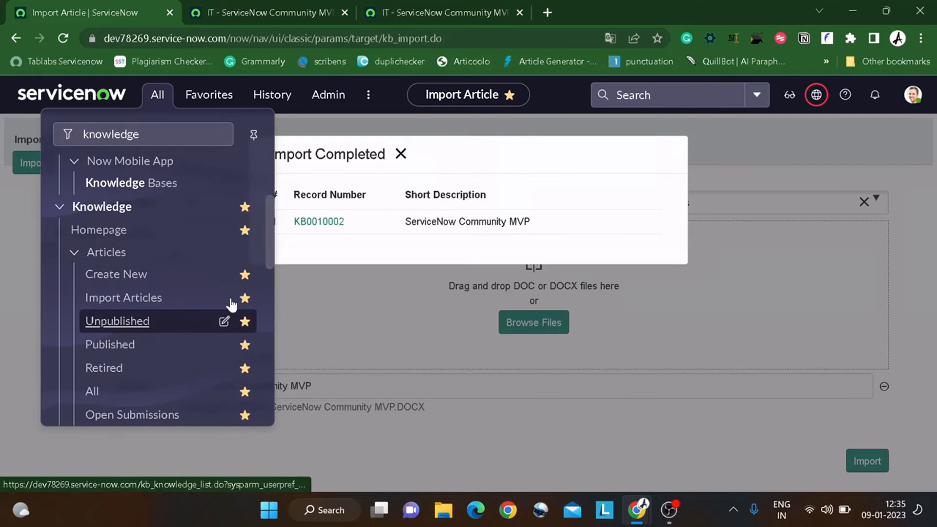
{"action": "left_click", "coordinate": [400, 154]}
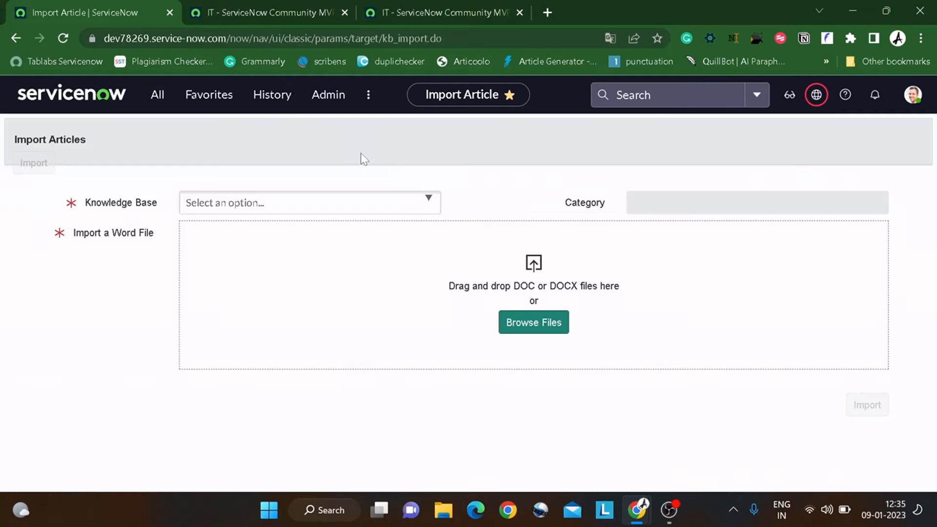
Step: Open the unpublished knowledge articles in full-screen view and expand the workflow stages of the ServiceNow Community MVP article
{"action": "left_click", "coordinate": [156, 98]}
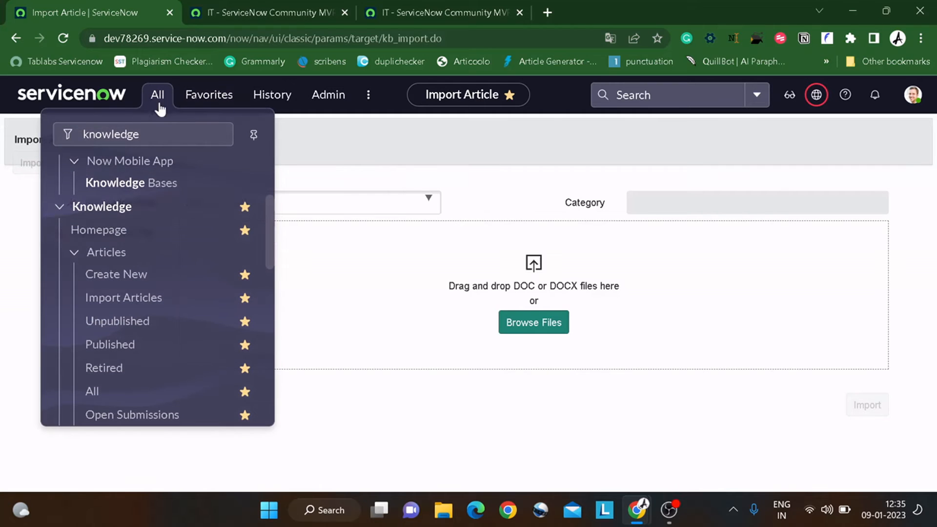
{"action": "key", "text": "F11"}
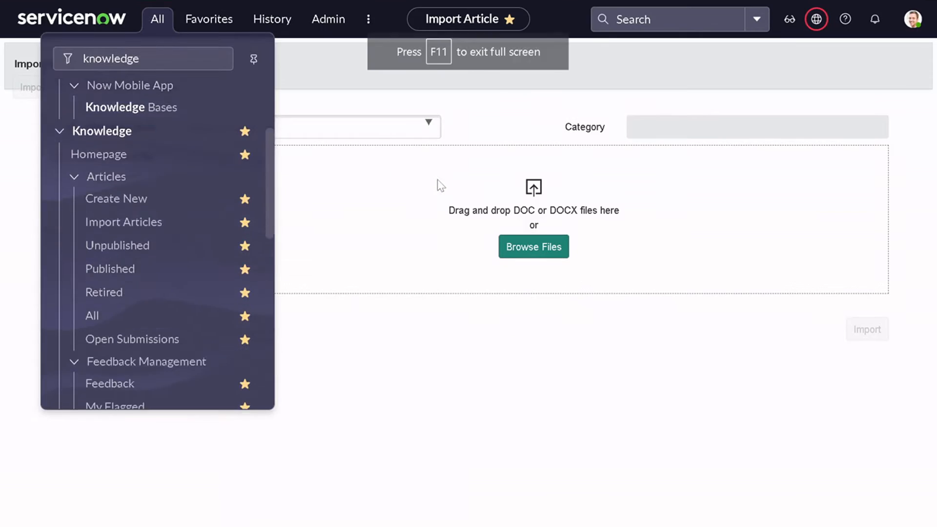
{"action": "left_click", "coordinate": [157, 18]}
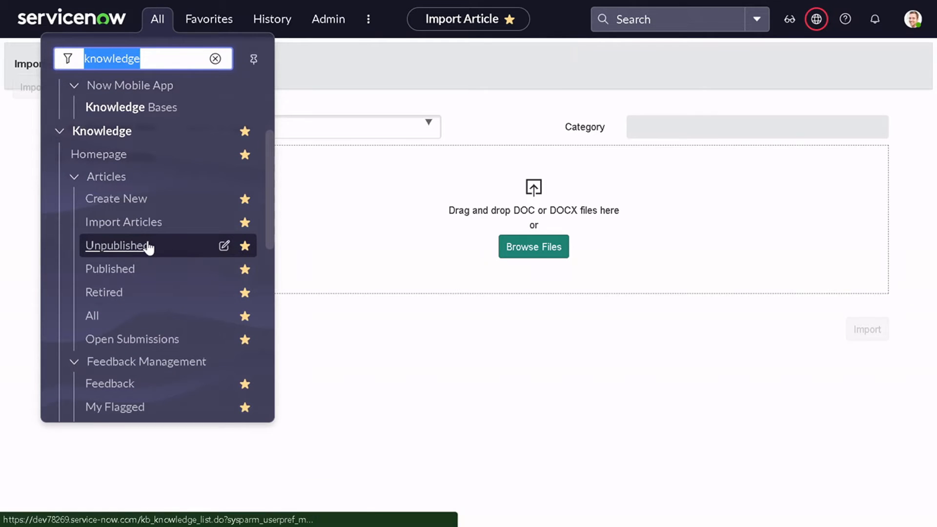
{"action": "left_click", "coordinate": [148, 246]}
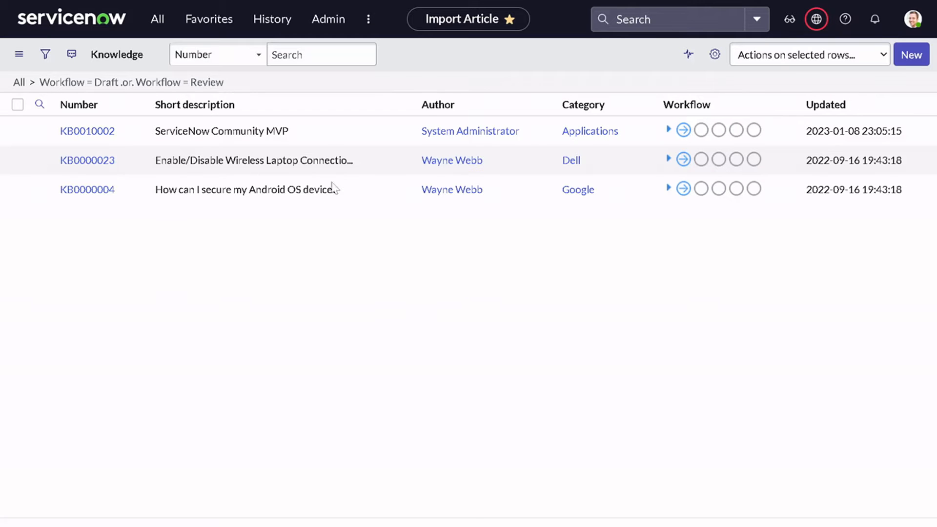
{"action": "left_click_drag", "start_coordinate": [325, 133], "coordinate": [149, 138]}
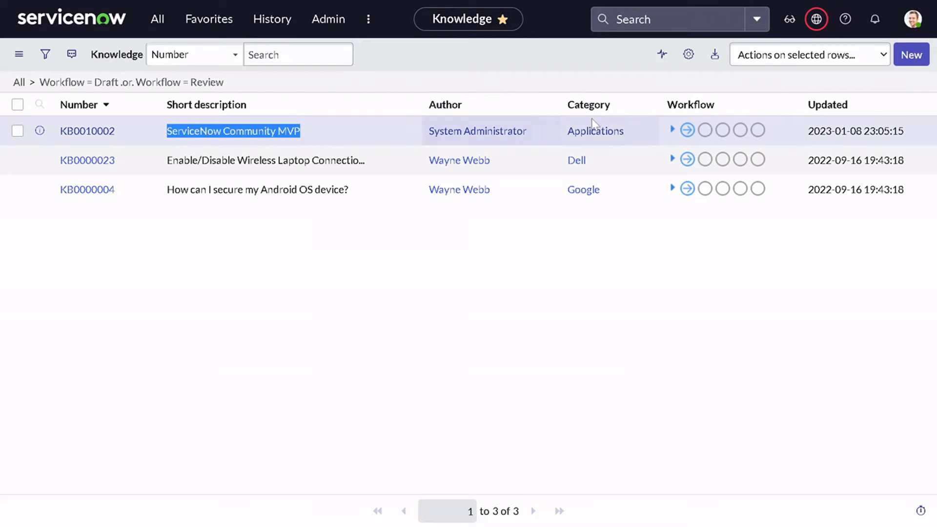
{"action": "left_click", "coordinate": [673, 130]}
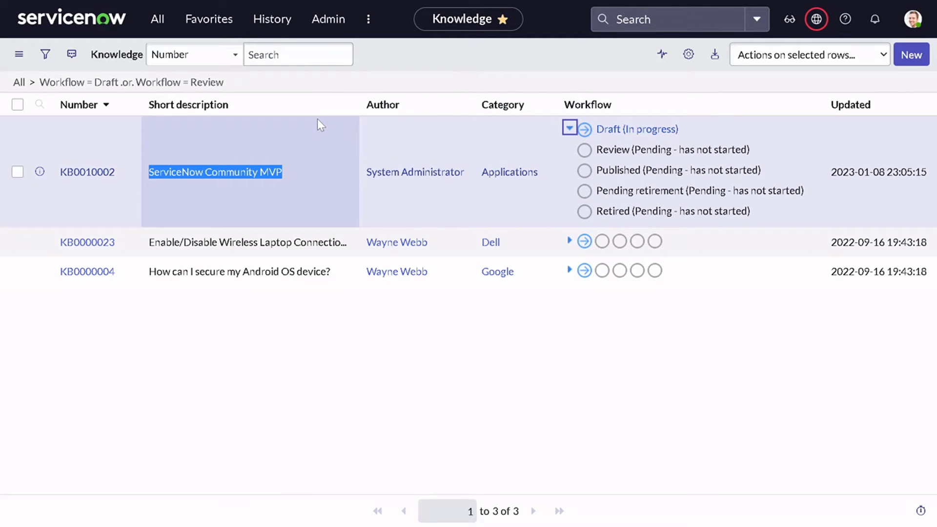
Step: View the Published, Retired and All article lists under Knowledge one after another
{"action": "left_click", "coordinate": [167, 26]}
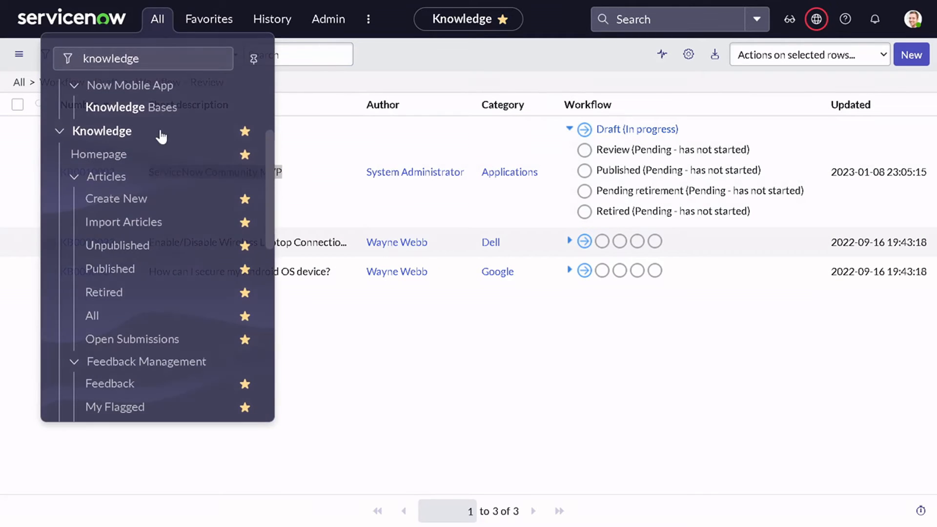
{"action": "left_click", "coordinate": [155, 266]}
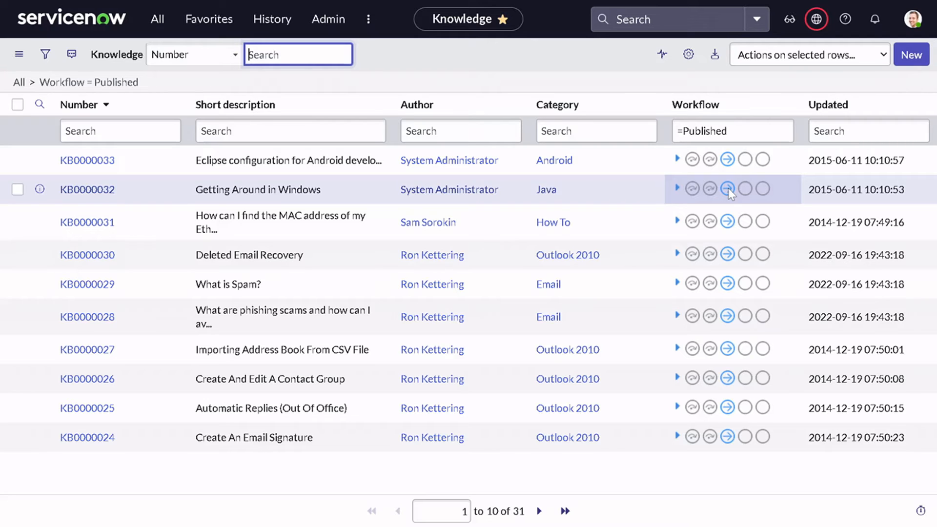
{"action": "left_click", "coordinate": [156, 28]}
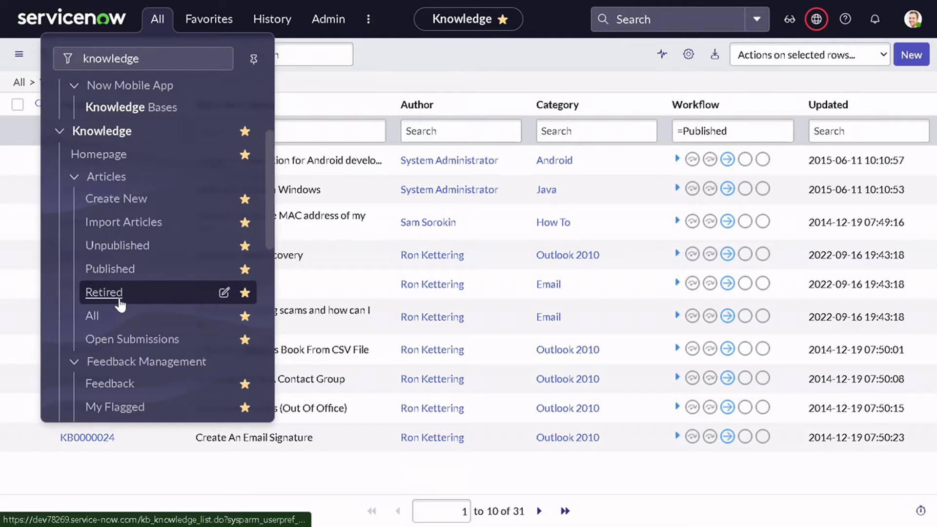
{"action": "left_click", "coordinate": [103, 292]}
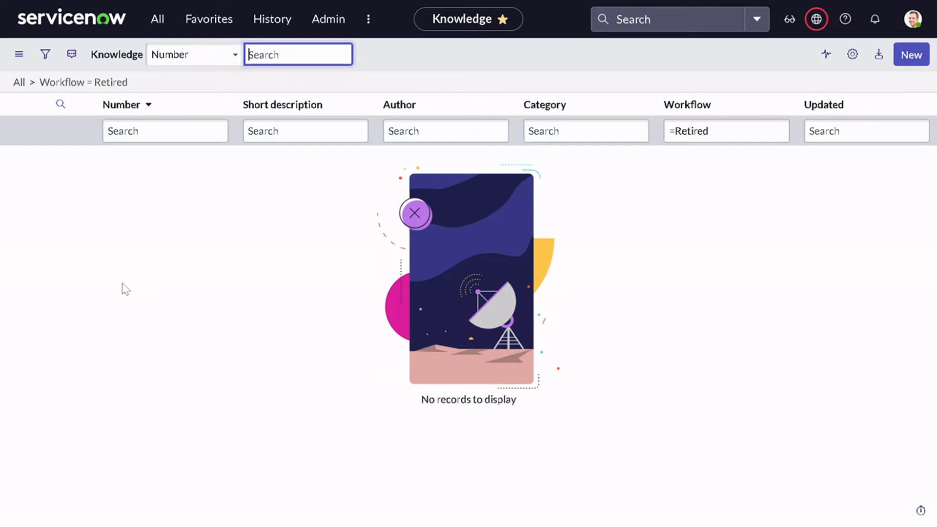
{"action": "left_click", "coordinate": [158, 23]}
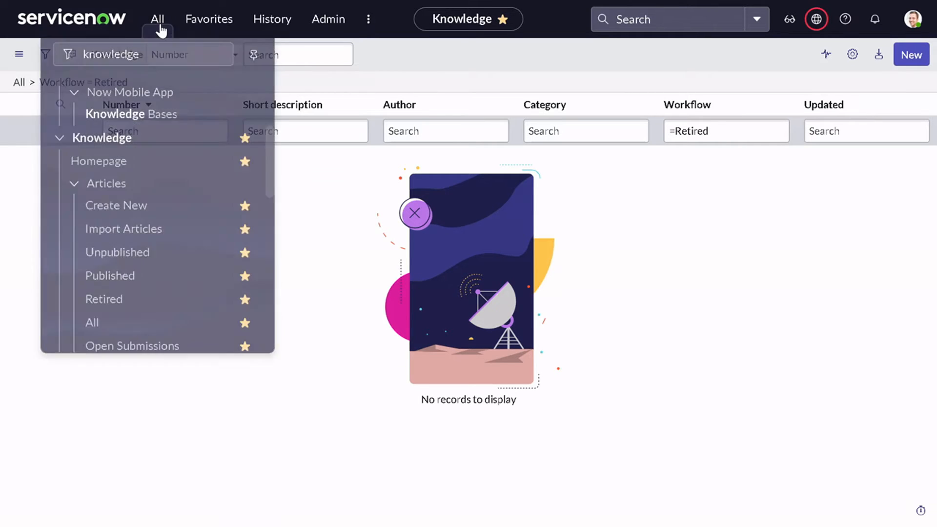
{"action": "left_click", "coordinate": [132, 323]}
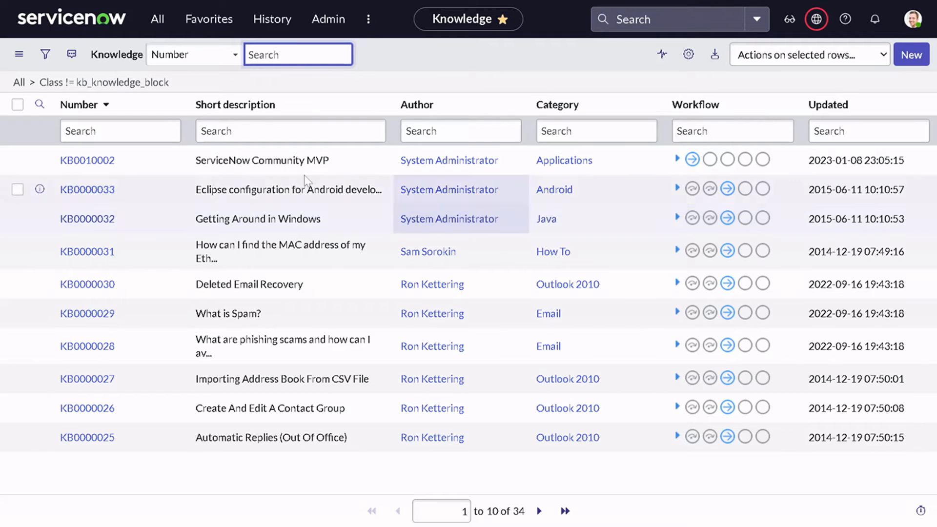
Step: Look through the Feedback Management modules listed under Knowledge, then close the list
{"action": "left_click", "coordinate": [158, 31]}
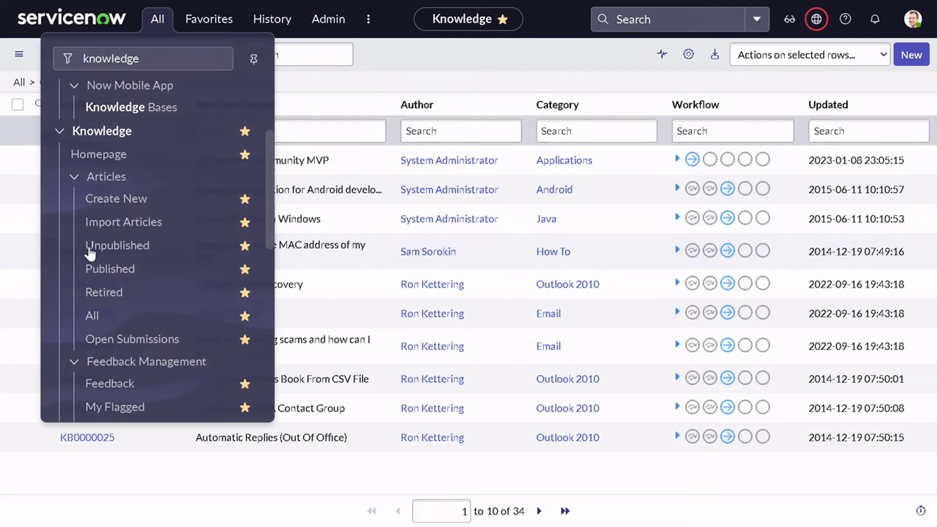
{"action": "scroll", "coordinate": [93, 250], "scroll_direction": "down", "scroll_amount": 3}
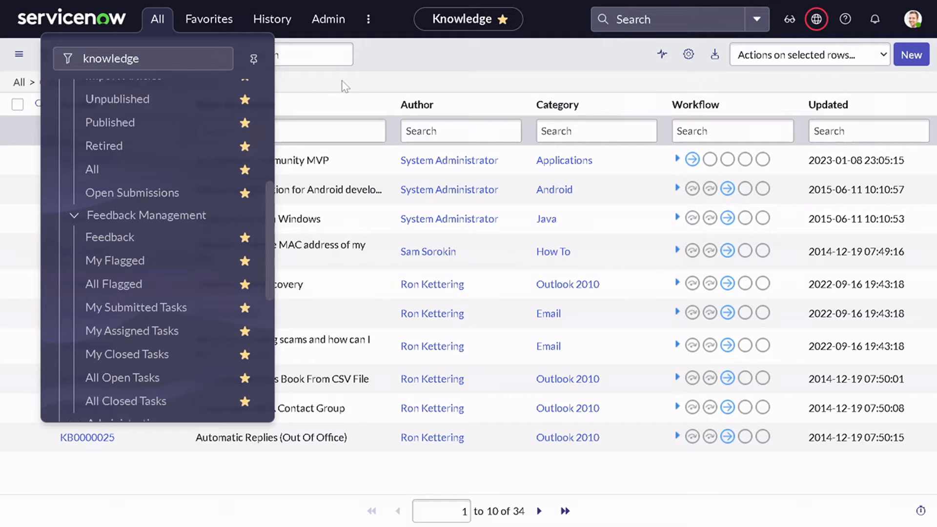
{"action": "left_click", "coordinate": [455, 74]}
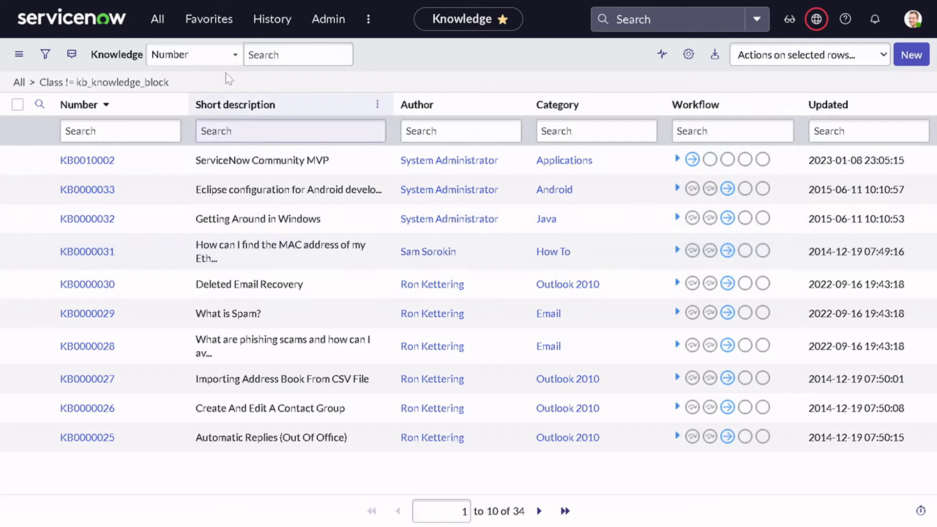
Step: From the Knowledge homepage, open the Internet Explorer 10 settings article in the IT knowledge base under Applications > Microsoft > IE
{"action": "left_click", "coordinate": [157, 19]}
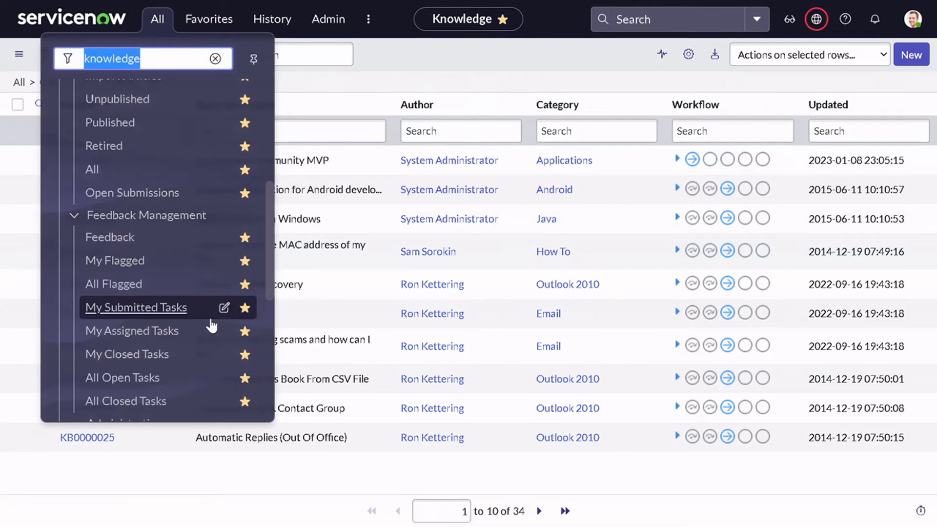
{"action": "scroll", "coordinate": [211, 326], "scroll_direction": "up", "scroll_amount": 3}
{"action": "left_click", "coordinate": [110, 155]}
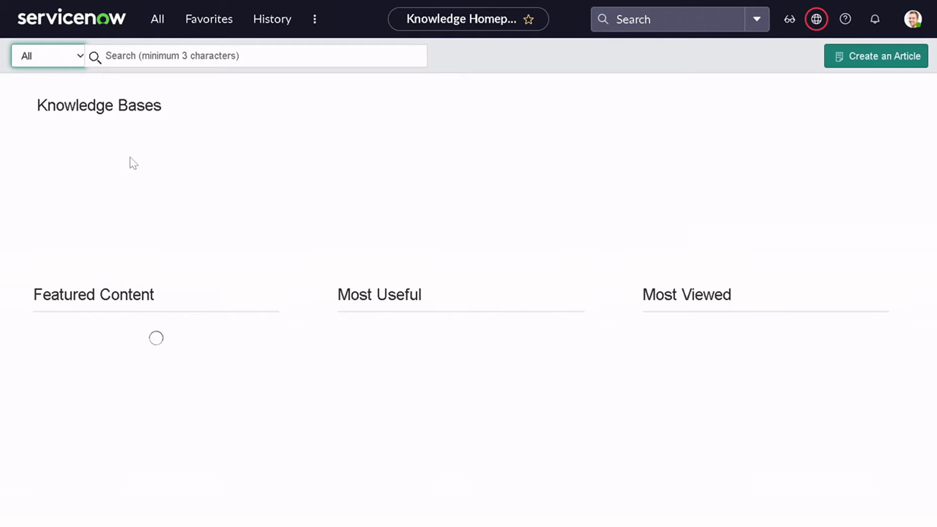
{"action": "left_click", "coordinate": [140, 169]}
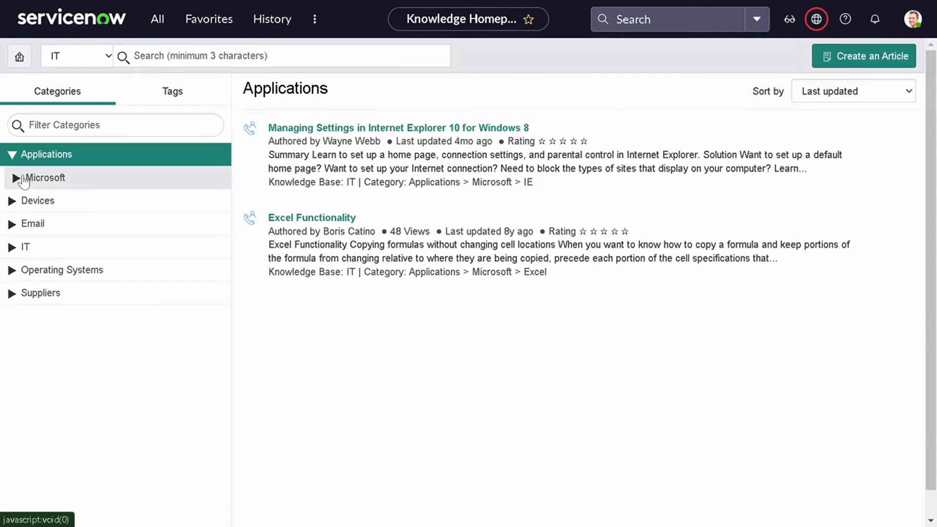
{"action": "left_click", "coordinate": [15, 186]}
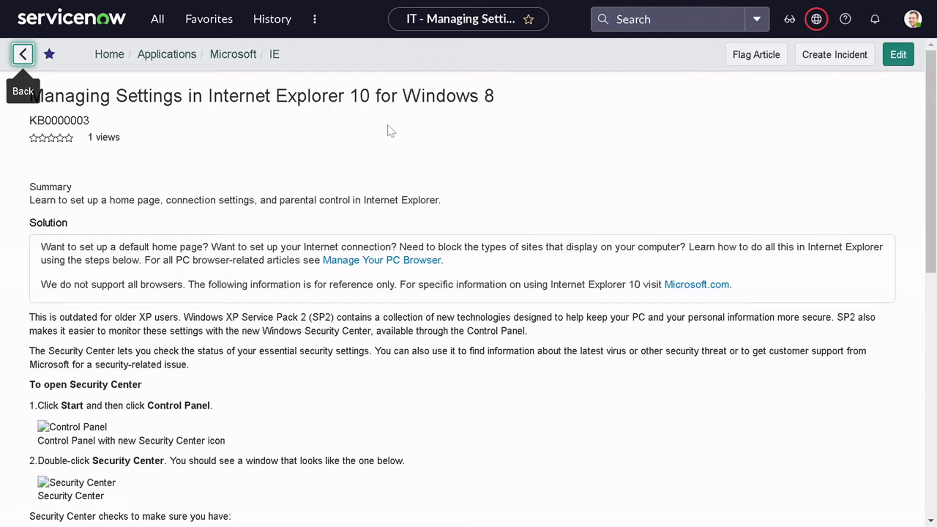
Step: Check the article's Flag Article dialog, close it without submitting a reason, and glance over the article
{"action": "left_click", "coordinate": [751, 54]}
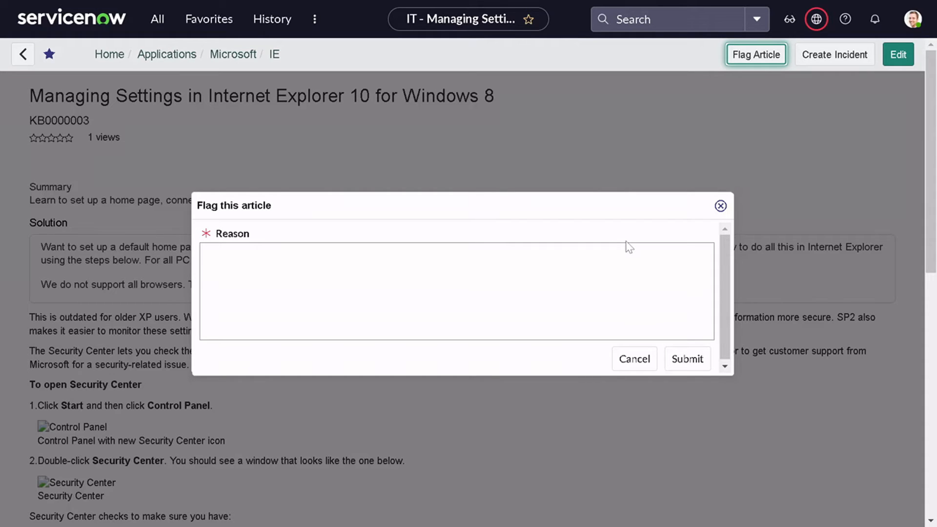
{"action": "left_click", "coordinate": [720, 205]}
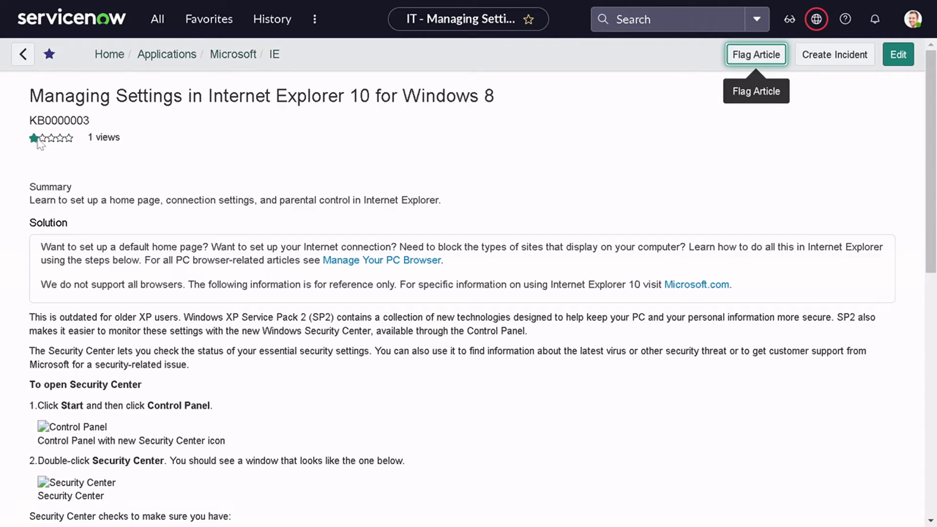
{"action": "scroll", "coordinate": [130, 171], "scroll_direction": "down", "scroll_amount": 3}
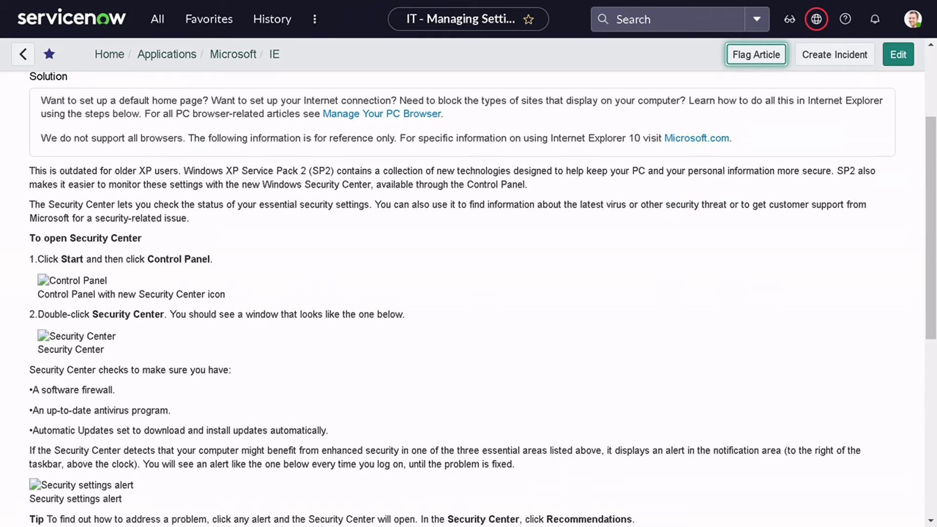
{"action": "scroll", "coordinate": [135, 213], "scroll_direction": "up", "scroll_amount": 3}
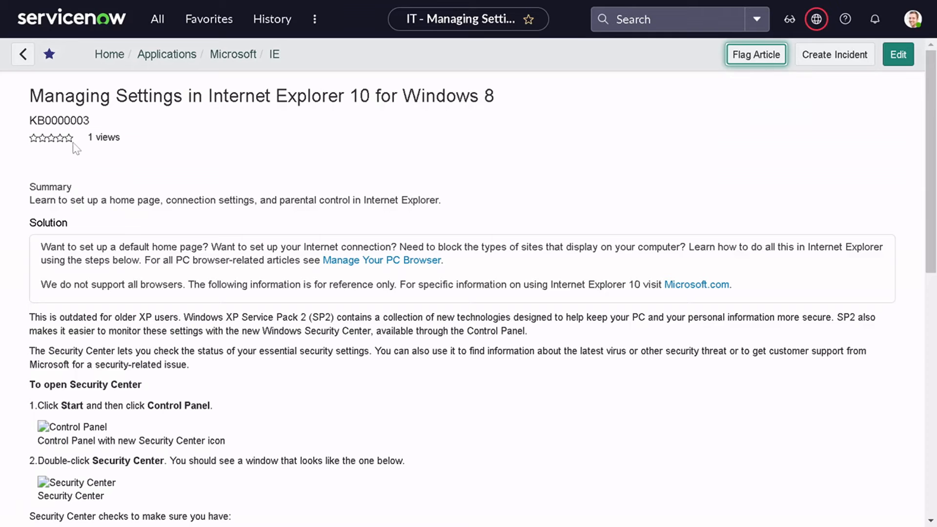
Step: Give the article a 4-star rating and answer Yes to whether it was helpful
{"action": "left_click", "coordinate": [58, 139]}
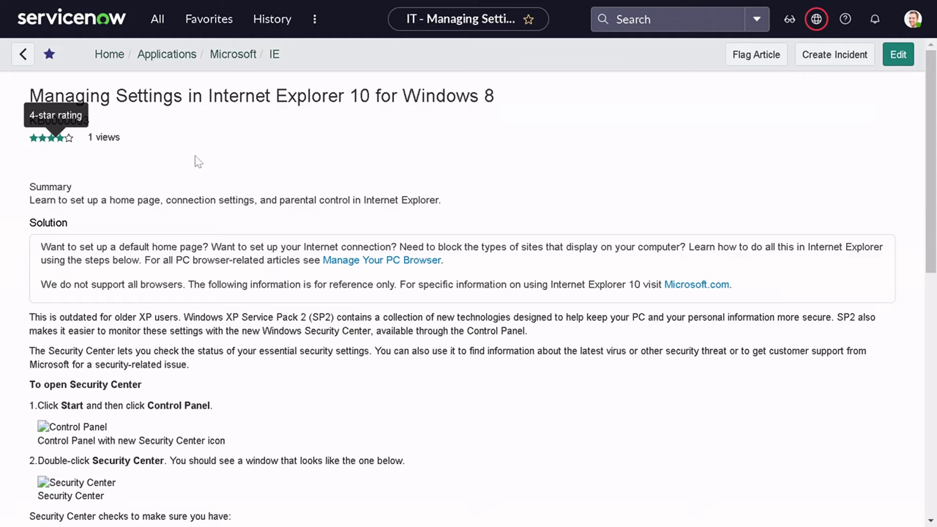
{"action": "scroll", "coordinate": [194, 171], "scroll_direction": "down", "scroll_amount": 1}
{"action": "scroll", "coordinate": [195, 171], "scroll_direction": "up", "scroll_amount": 1}
{"action": "scroll", "coordinate": [196, 171], "scroll_direction": "down", "scroll_amount": 9}
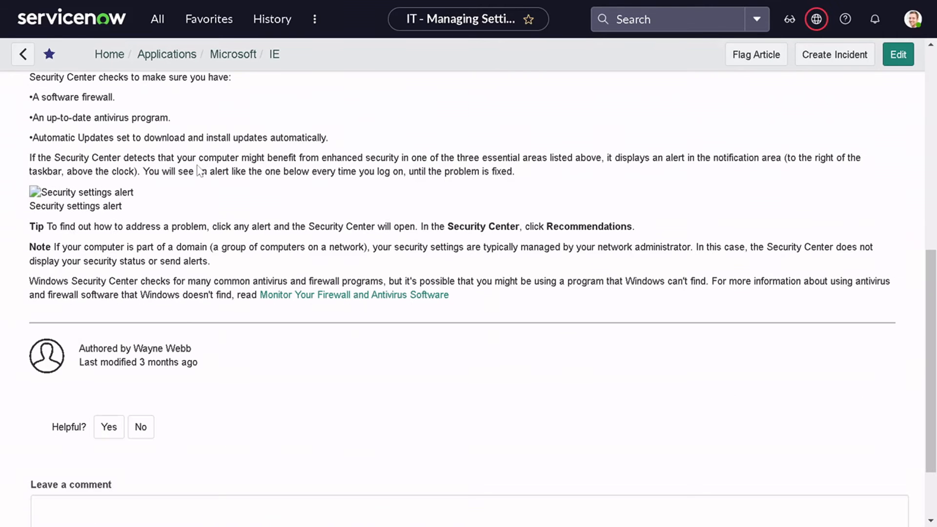
{"action": "scroll", "coordinate": [202, 170], "scroll_direction": "down", "scroll_amount": 2}
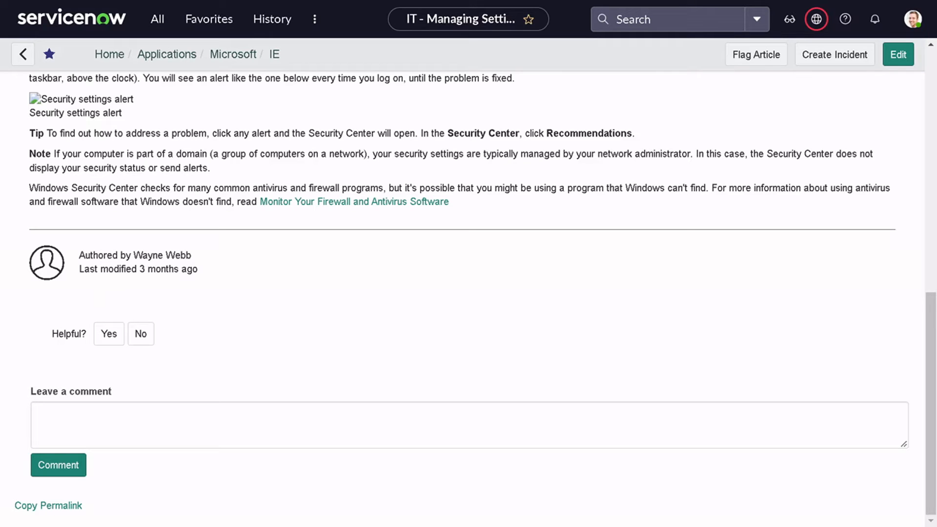
{"action": "left_click", "coordinate": [116, 341]}
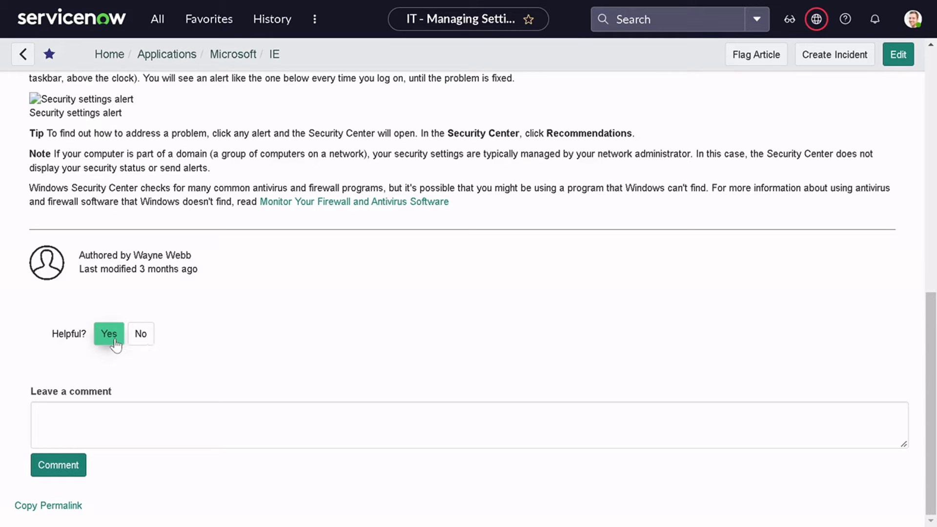
{"action": "left_click", "coordinate": [115, 341]}
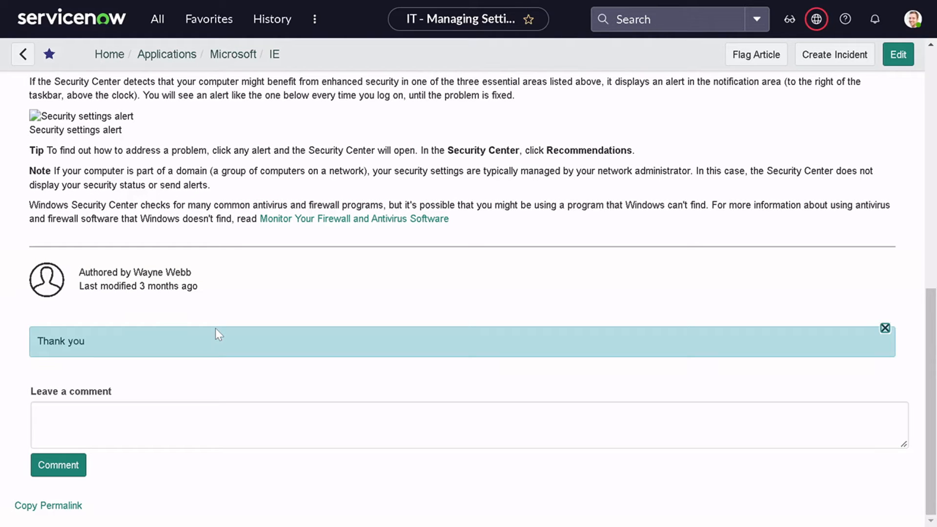
Step: Post the comment "I liked this article" on the article
{"action": "left_click", "coordinate": [185, 422]}
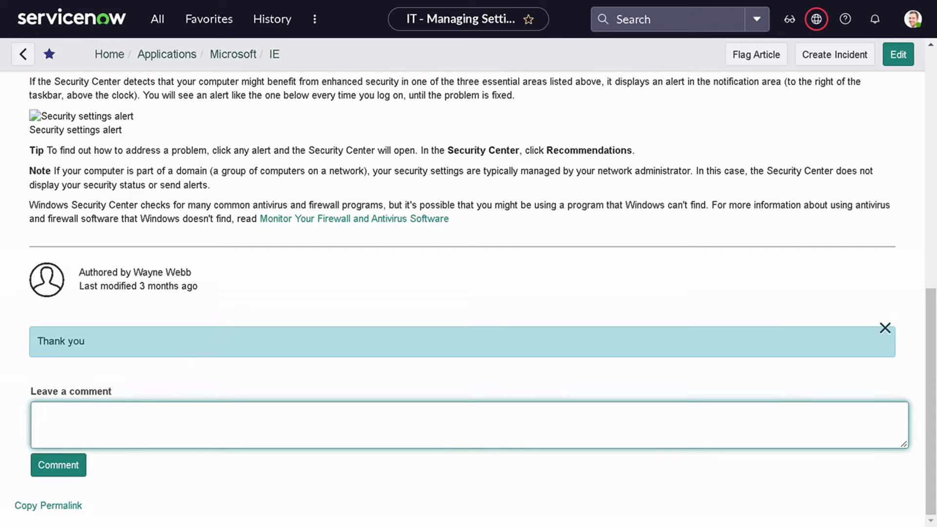
{"action": "type", "text": "I liked this art"}
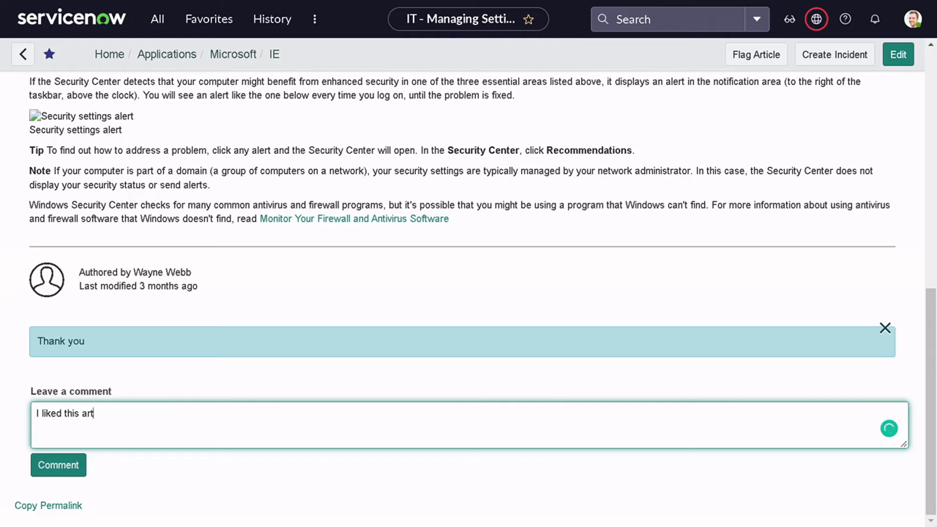
{"action": "type", "text": "iclke"}
{"action": "key", "text": "BackSpace"}
{"action": "key", "text": "BackSpace"}
{"action": "key", "text": "BackSpace"}
{"action": "type", "text": "le"}
{"action": "left_click", "coordinate": [59, 467]}
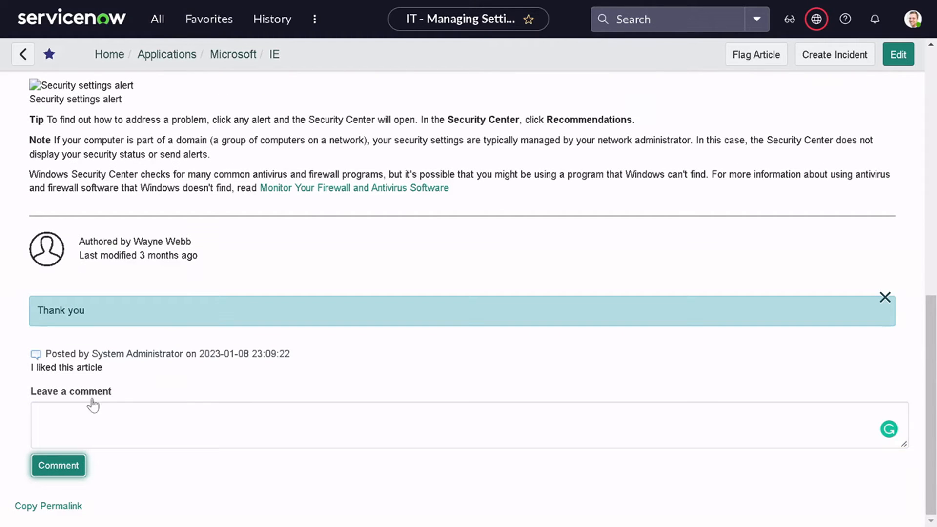
Step: Open the Feedback list under Feedback Management in the Knowledge application
{"action": "left_click", "coordinate": [156, 29]}
{"action": "scroll", "coordinate": [146, 288], "scroll_direction": "down", "scroll_amount": 2}
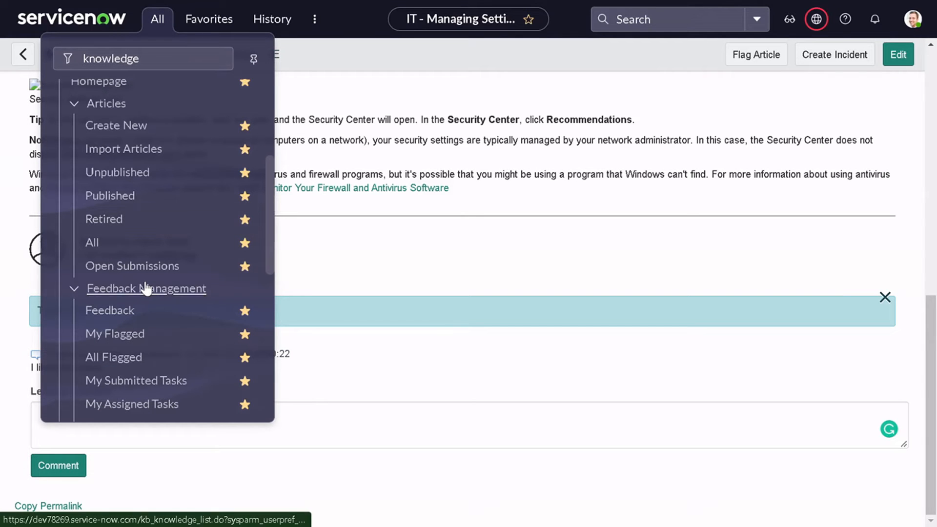
{"action": "scroll", "coordinate": [147, 288], "scroll_direction": "down", "scroll_amount": 3}
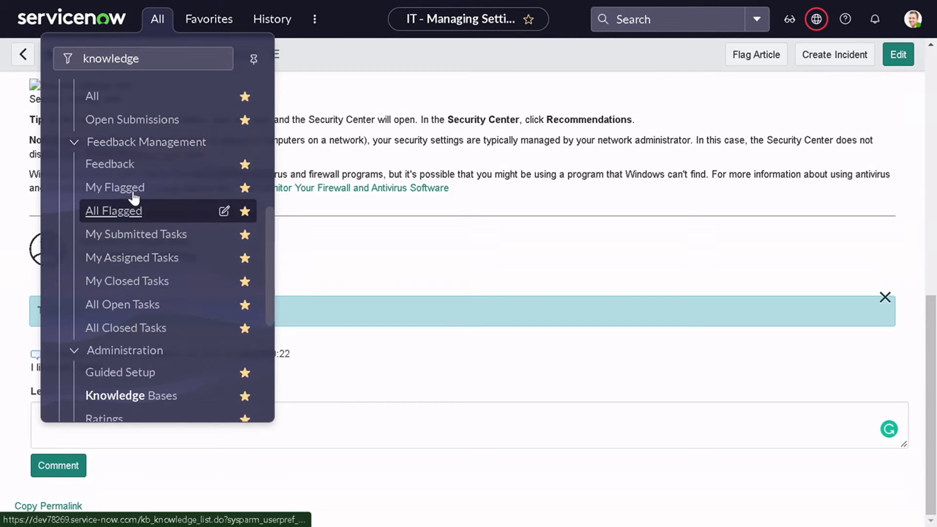
{"action": "left_click", "coordinate": [128, 165]}
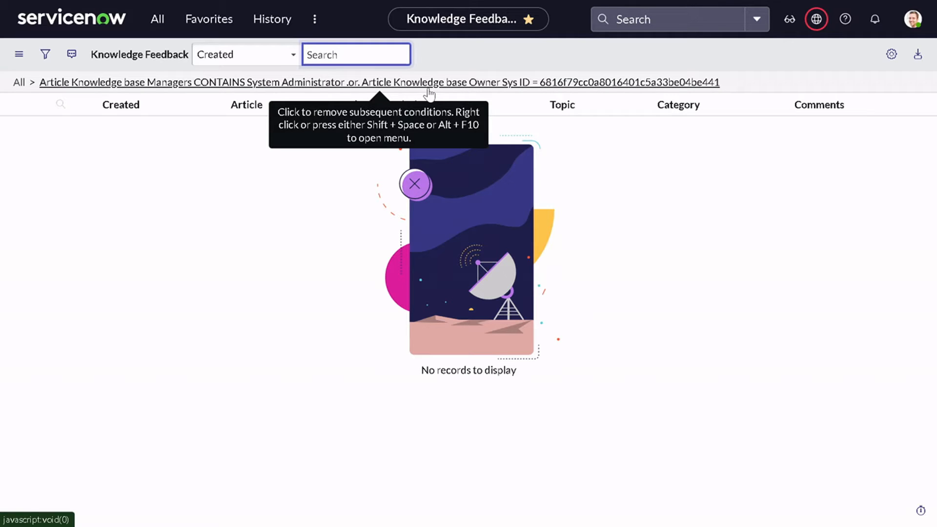
Step: View the My Flagged list with its filter conditions expanded, and open the All Flagged list
{"action": "left_click", "coordinate": [156, 19]}
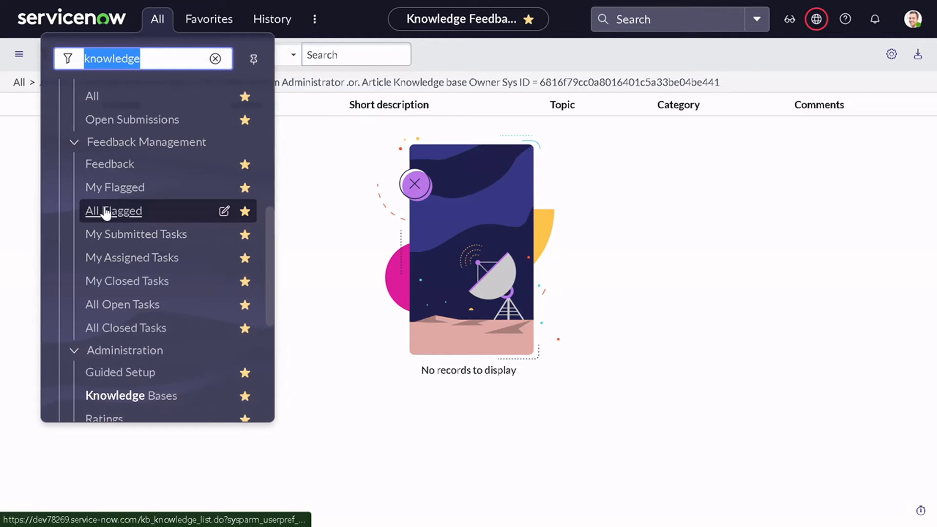
{"action": "left_click", "coordinate": [105, 198]}
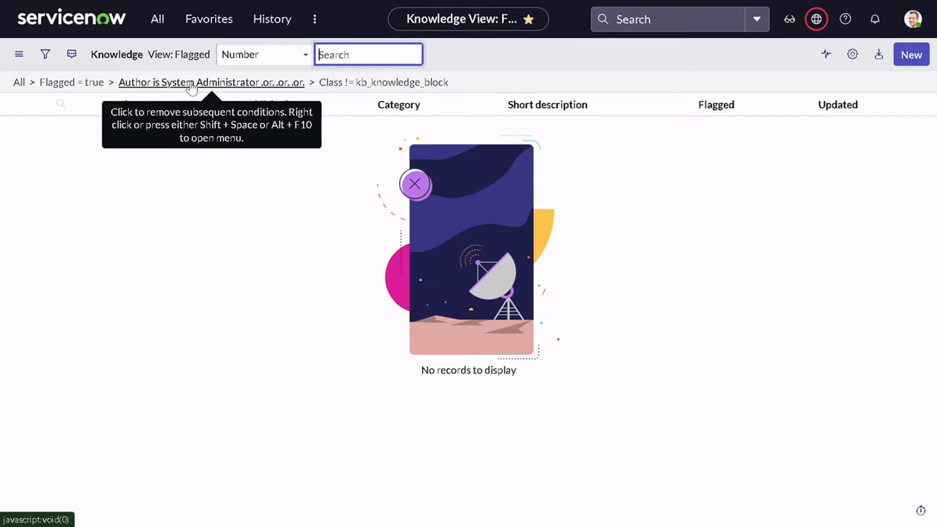
{"action": "left_click", "coordinate": [45, 54]}
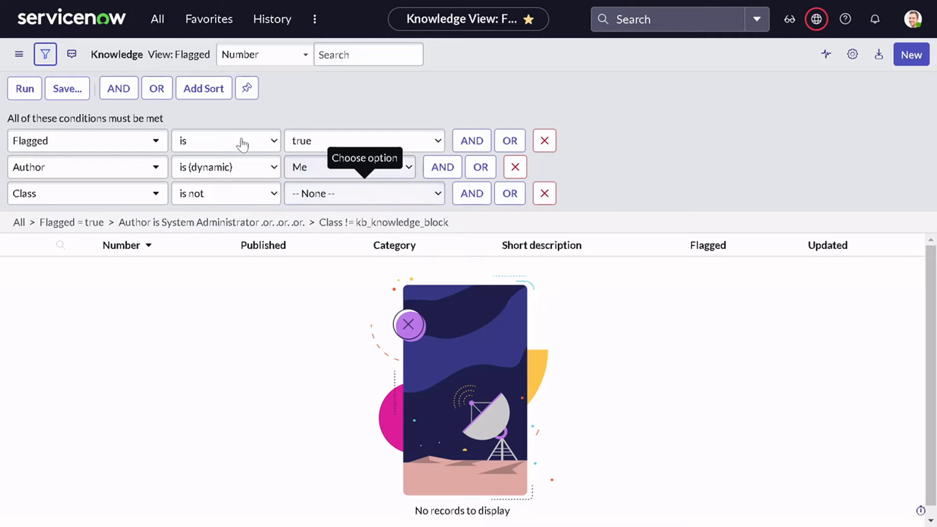
{"action": "left_click", "coordinate": [159, 18]}
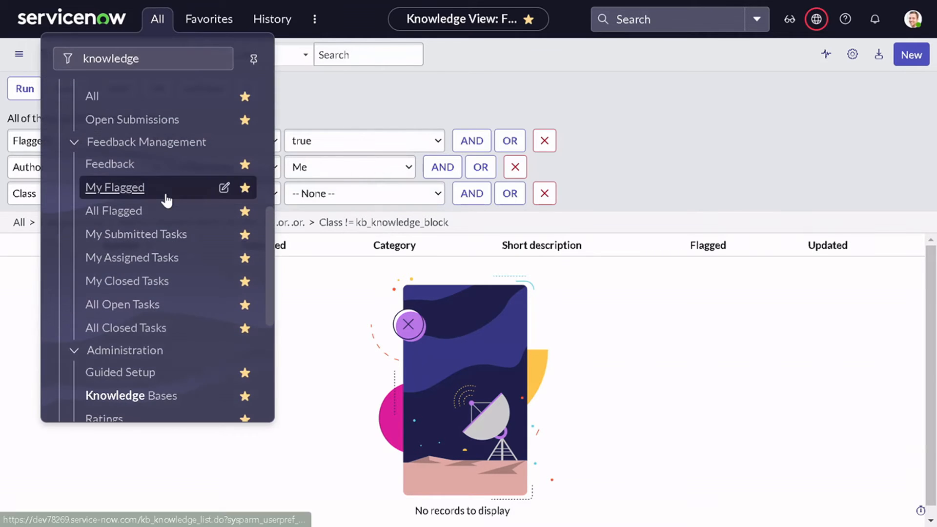
{"action": "left_click", "coordinate": [121, 218]}
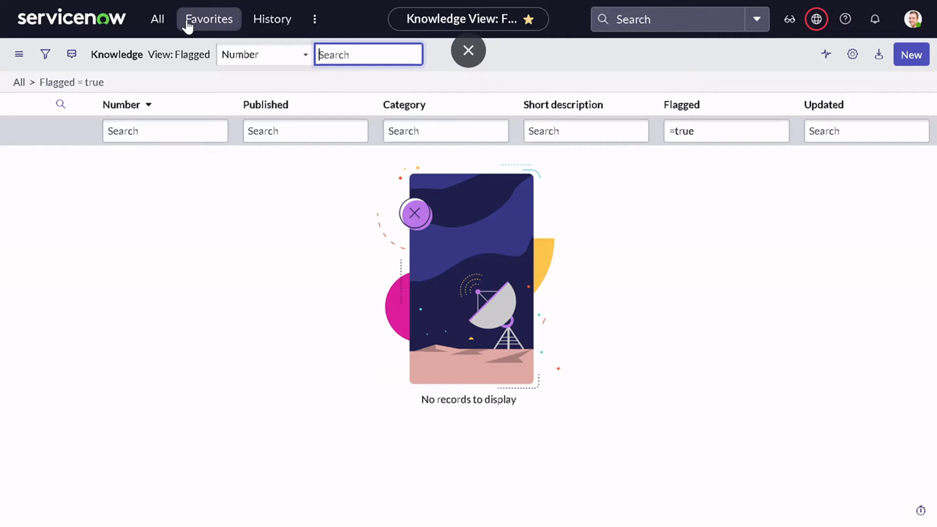
Step: Open My Submitted Tasks, remove the Submitted By condition to cover all feedback tasks, and expand the filter conditions
{"action": "left_click", "coordinate": [153, 21]}
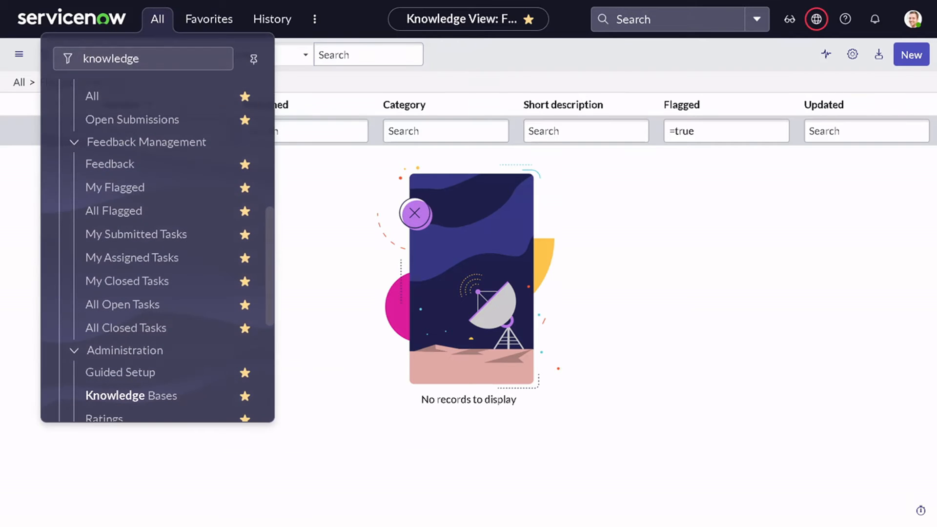
{"action": "left_click", "coordinate": [140, 235]}
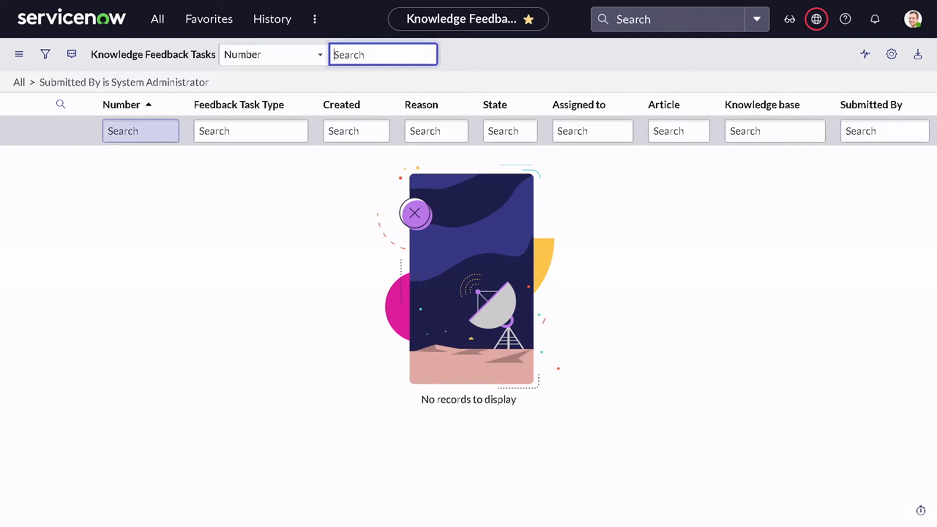
{"action": "left_click", "coordinate": [19, 83]}
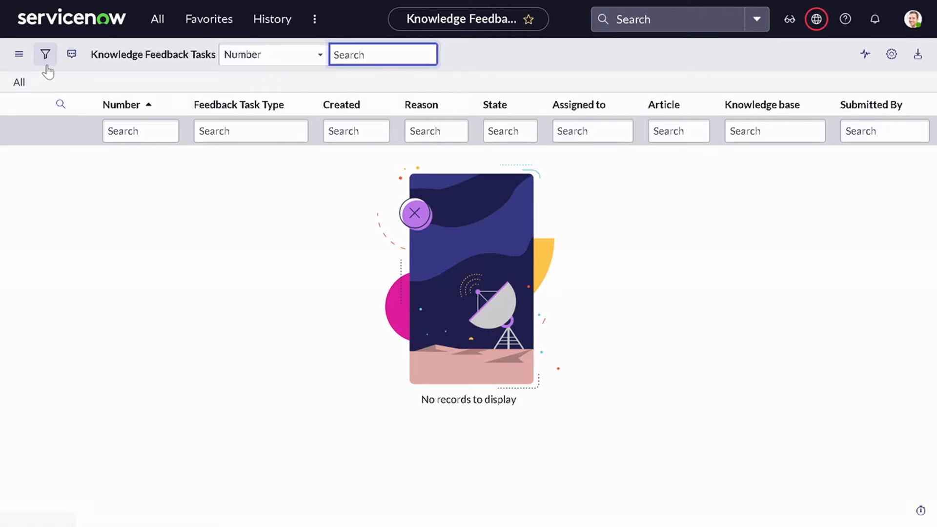
{"action": "left_click", "coordinate": [47, 64]}
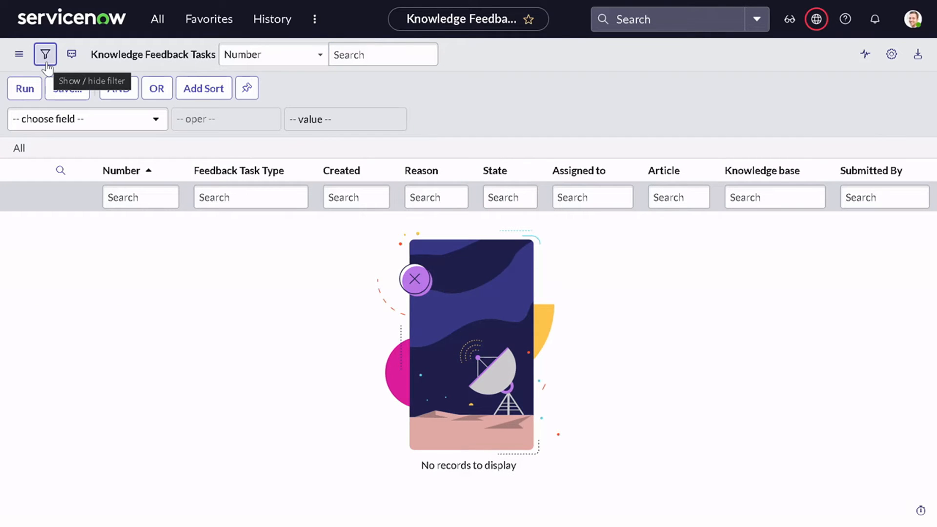
Step: View the My Assigned Tasks list and look over the remaining Feedback Management and Administration modules
{"action": "left_click", "coordinate": [156, 20]}
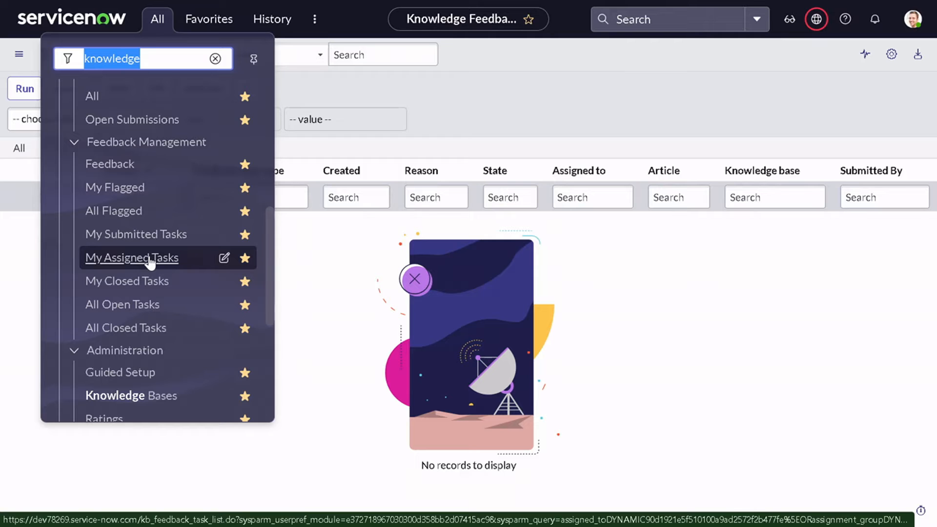
{"action": "left_click", "coordinate": [149, 259]}
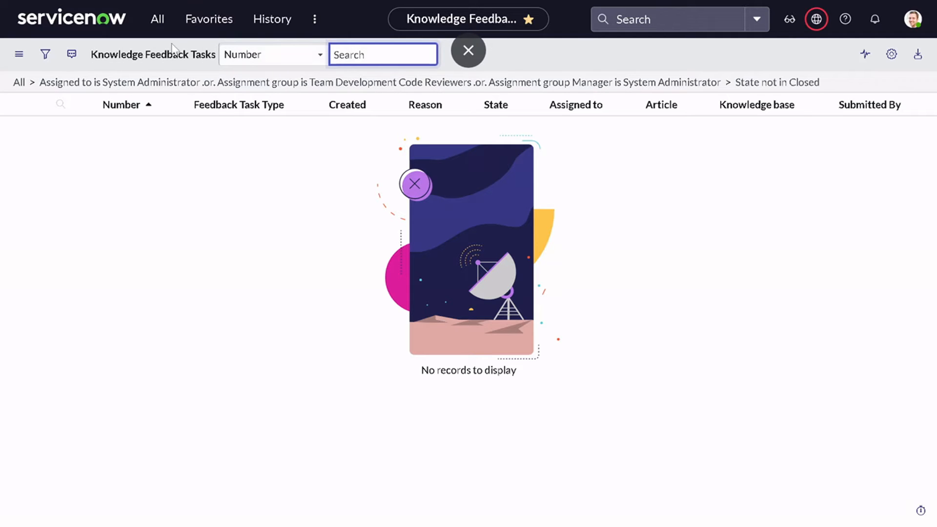
{"action": "left_click", "coordinate": [159, 20]}
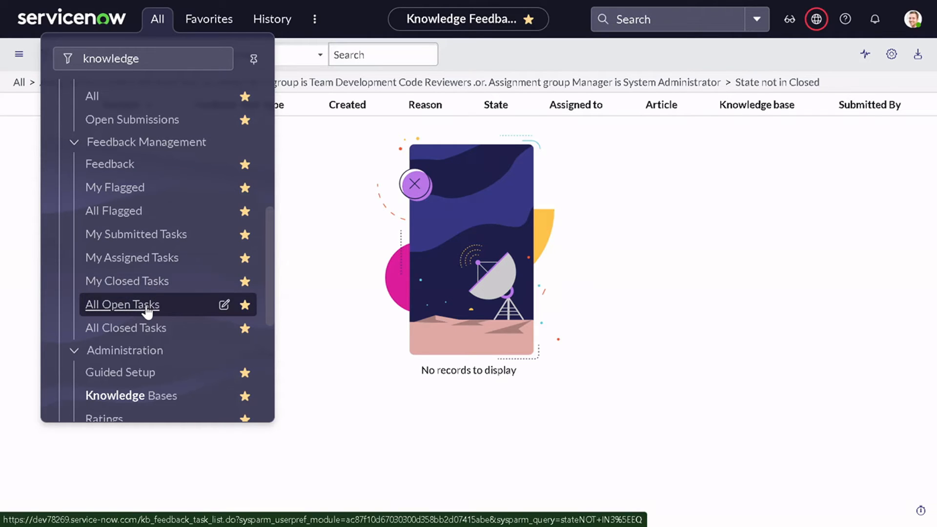
{"action": "scroll", "coordinate": [146, 329], "scroll_direction": "down", "scroll_amount": 1}
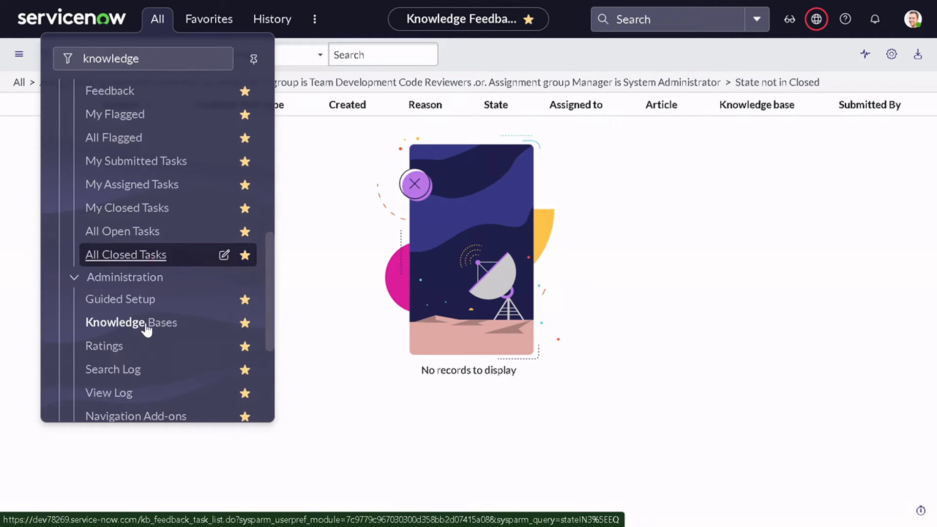
Step: Open Guided Setup under Knowledge Administration and look over its welcome page down to the Pre-Setup Guide and Recommended Reading
{"action": "scroll", "coordinate": [145, 268], "scroll_direction": "up", "scroll_amount": 1}
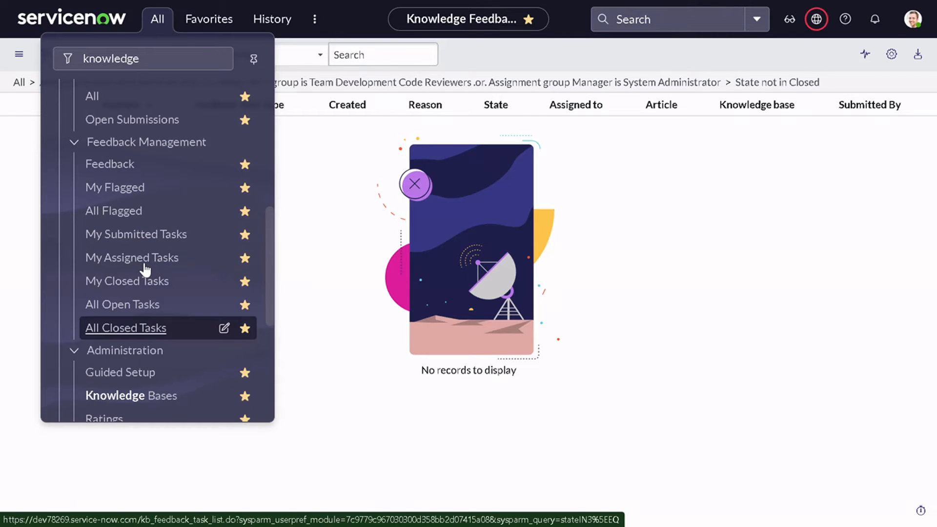
{"action": "scroll", "coordinate": [145, 269], "scroll_direction": "down", "scroll_amount": 1}
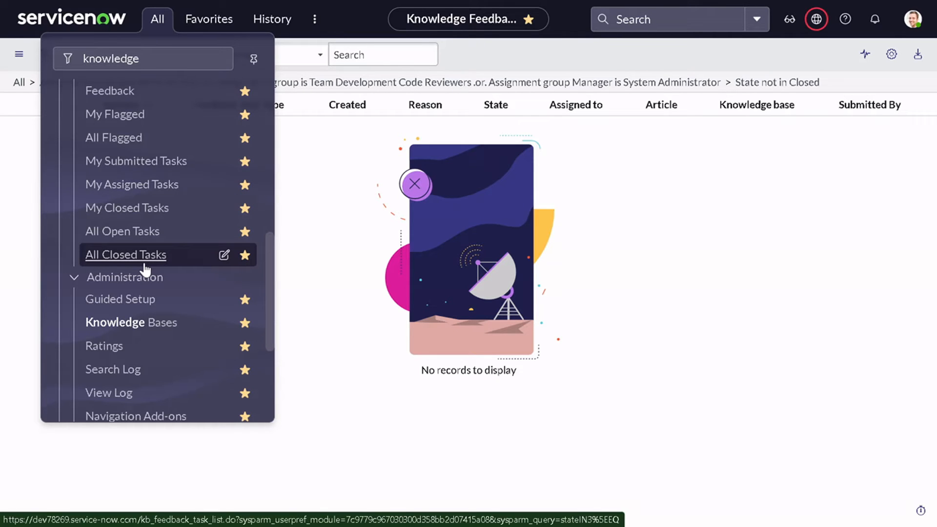
{"action": "scroll", "coordinate": [145, 269], "scroll_direction": "down", "scroll_amount": 1}
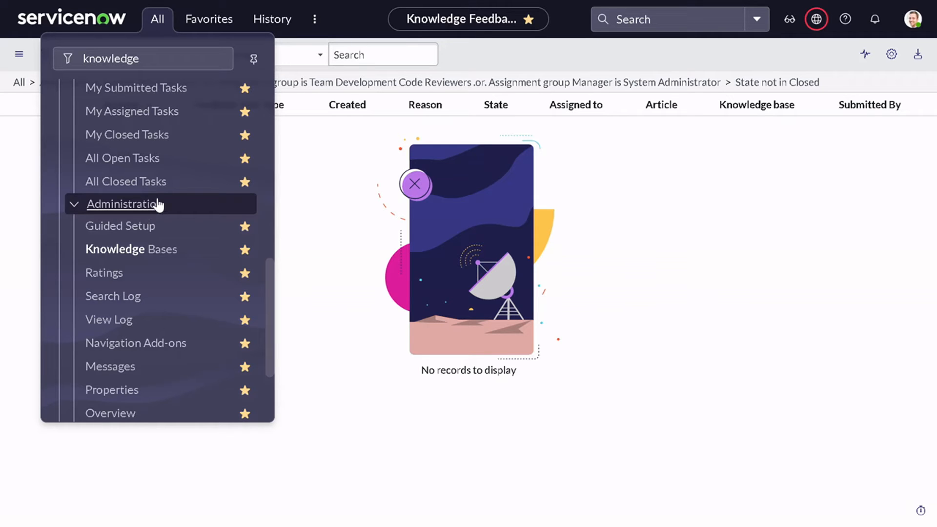
{"action": "scroll", "coordinate": [156, 203], "scroll_direction": "up", "scroll_amount": 3}
{"action": "scroll", "coordinate": [156, 203], "scroll_direction": "down", "scroll_amount": 3}
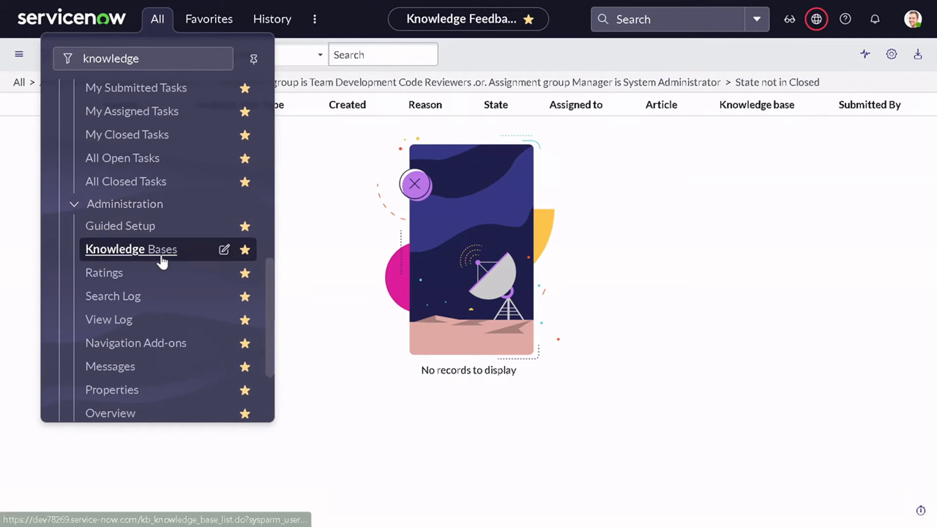
{"action": "left_click", "coordinate": [161, 226]}
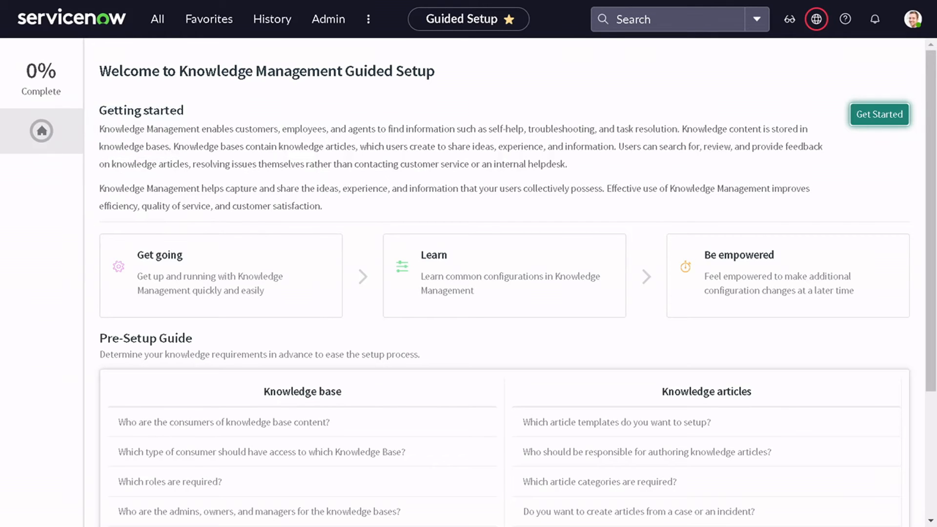
{"action": "scroll", "coordinate": [401, 259], "scroll_direction": "down", "scroll_amount": 3}
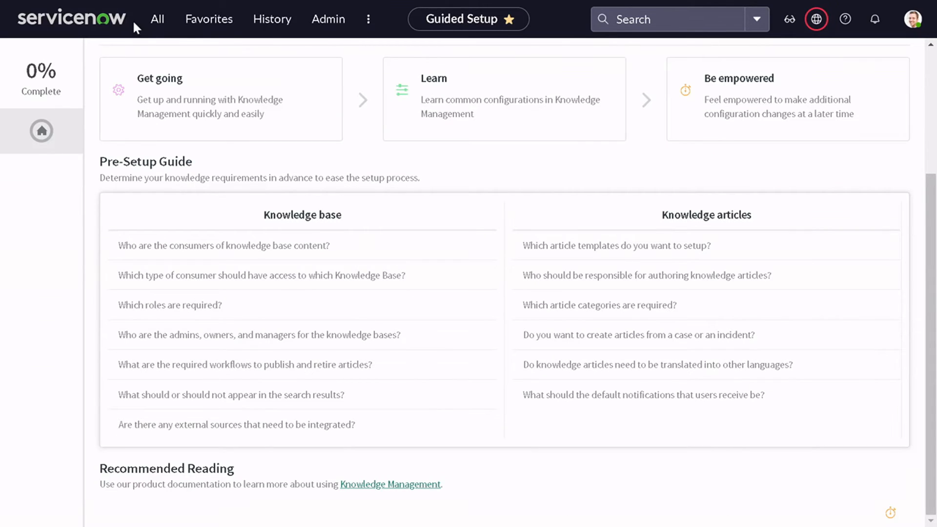
Step: Open the IT knowledge base from the Knowledge Bases list and inspect its Owner field
{"action": "left_click", "coordinate": [158, 30]}
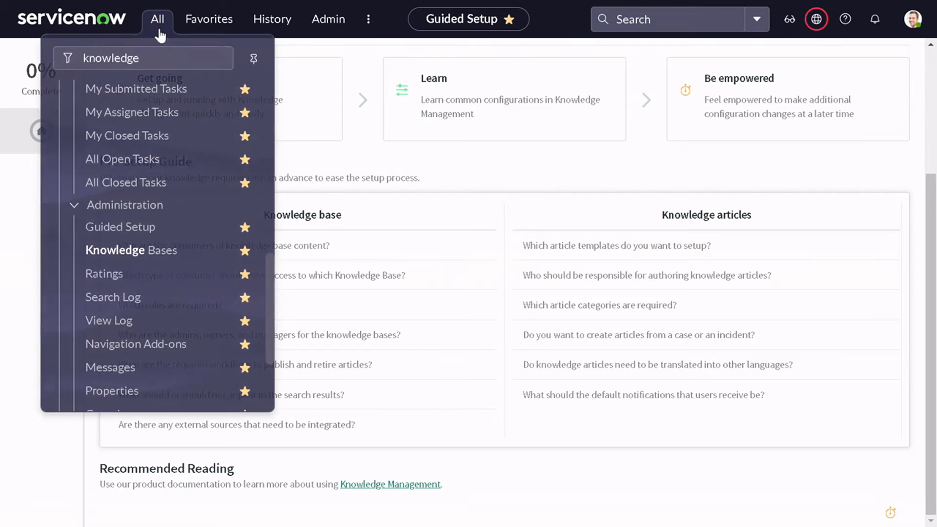
{"action": "left_click", "coordinate": [135, 259]}
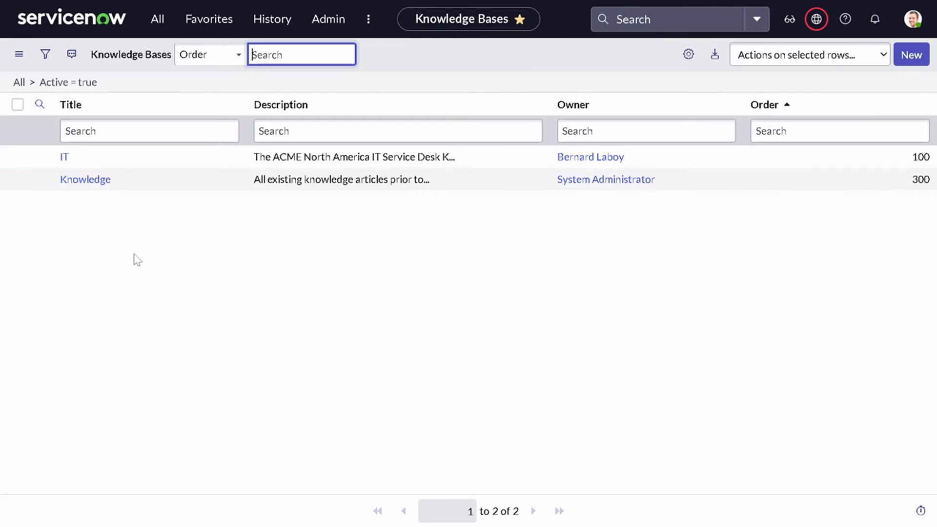
{"action": "mouse_move", "coordinate": [139, 168]}
{"action": "left_mouse_down"}
{"action": "mouse_move", "coordinate": [117, 182]}
{"action": "mouse_move", "coordinate": [146, 171]}
{"action": "left_mouse_up"}
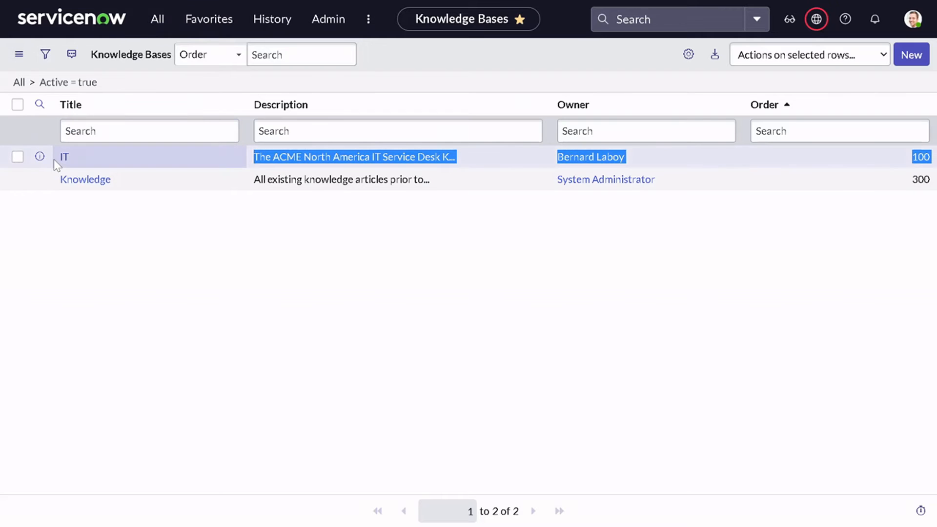
{"action": "left_click", "coordinate": [68, 163]}
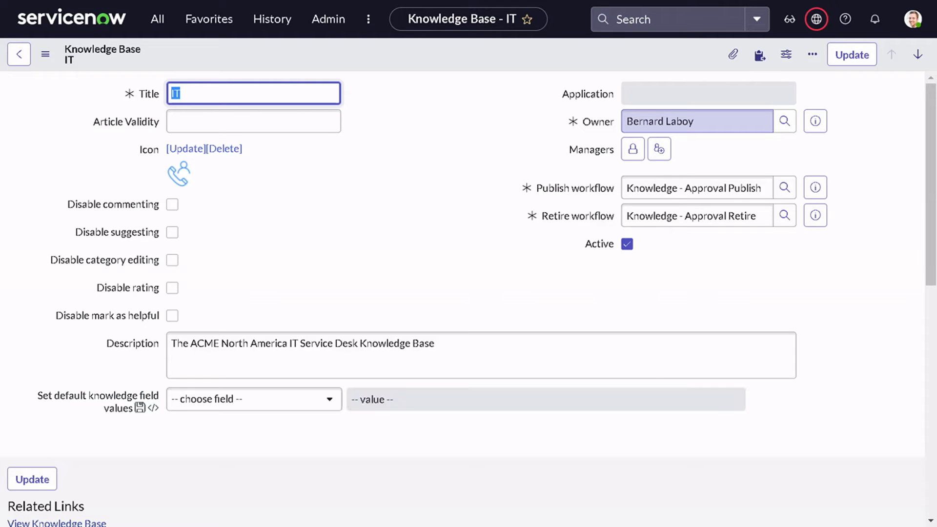
{"action": "left_click_drag", "start_coordinate": [697, 121], "coordinate": [617, 128]}
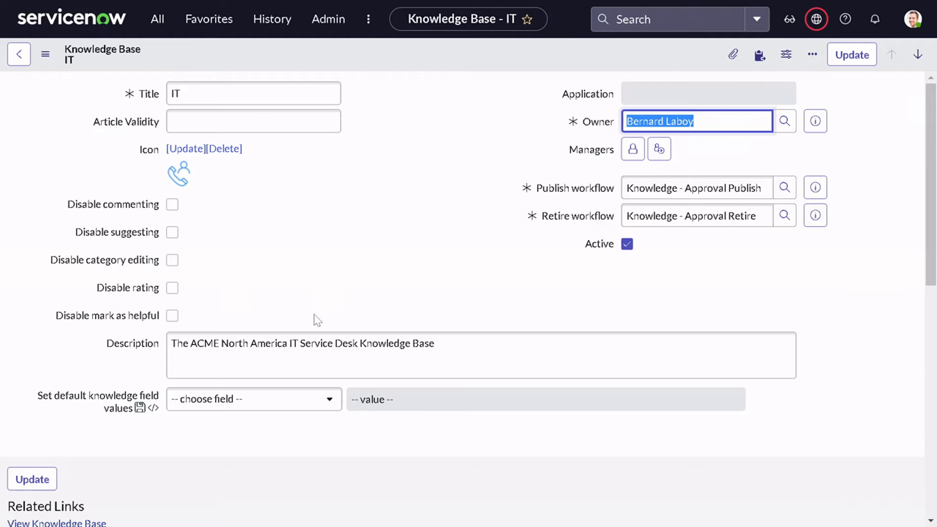
Step: Look through the IT knowledge base's related lists: Knowledge articles, Can Read, Can Contribute and Knowledge Categories
{"action": "scroll", "coordinate": [314, 317], "scroll_direction": "down", "scroll_amount": 5}
{"action": "scroll", "coordinate": [314, 317], "scroll_direction": "down", "scroll_amount": 2}
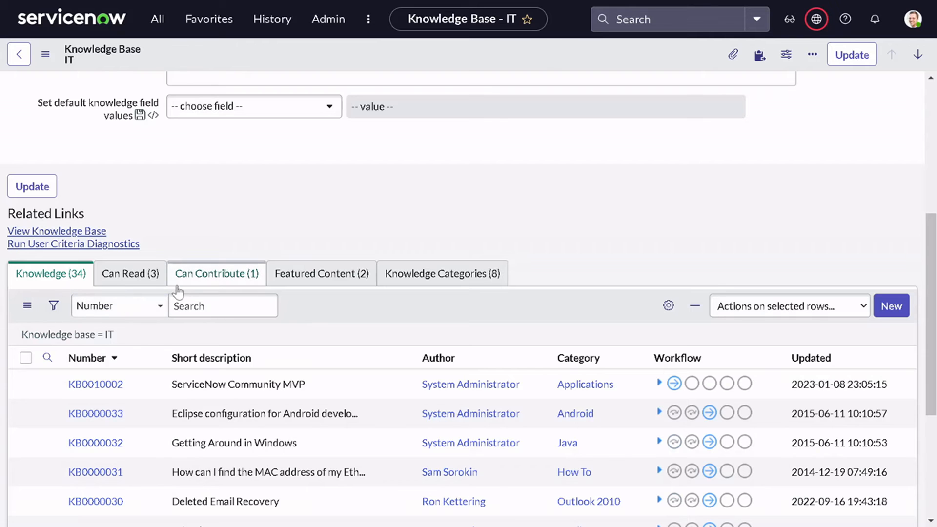
{"action": "scroll", "coordinate": [148, 253], "scroll_direction": "up", "scroll_amount": 3}
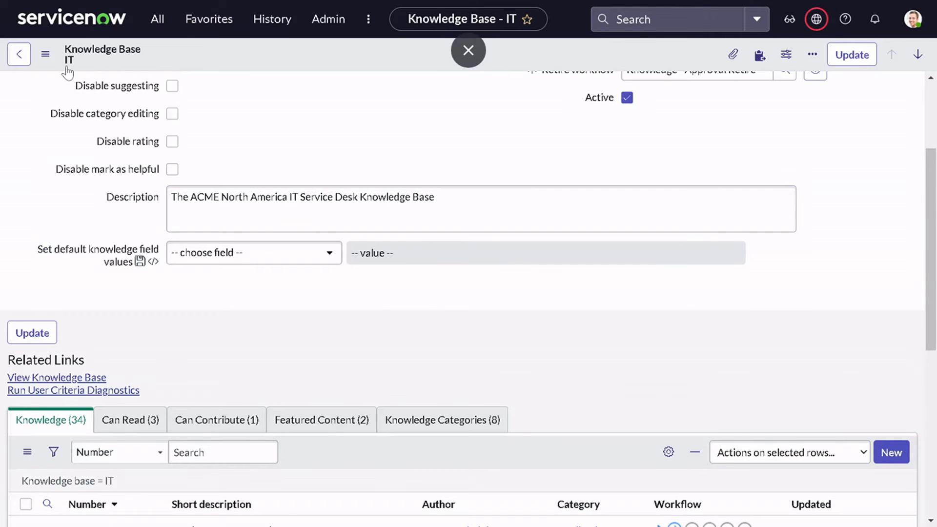
{"action": "scroll", "coordinate": [137, 100], "scroll_direction": "down", "scroll_amount": 8}
{"action": "scroll", "coordinate": [141, 104], "scroll_direction": "up", "scroll_amount": 3}
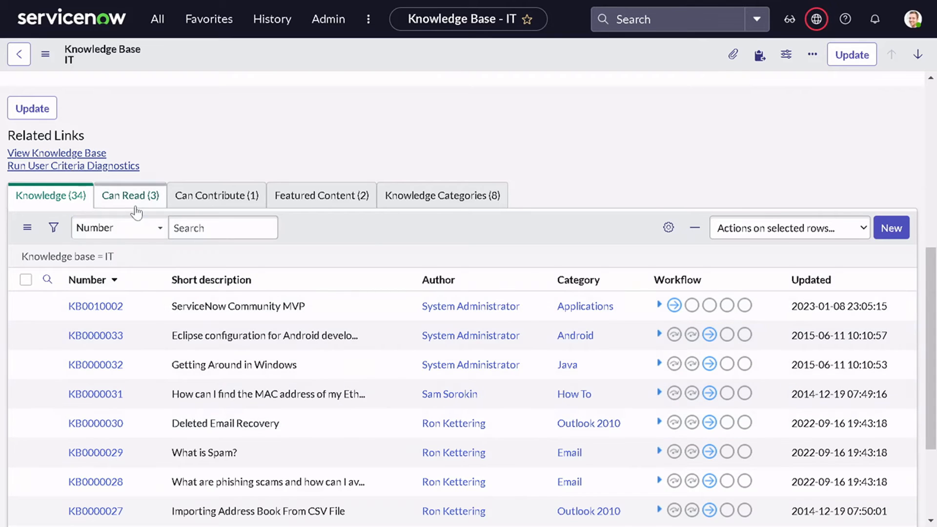
{"action": "left_click", "coordinate": [135, 207]}
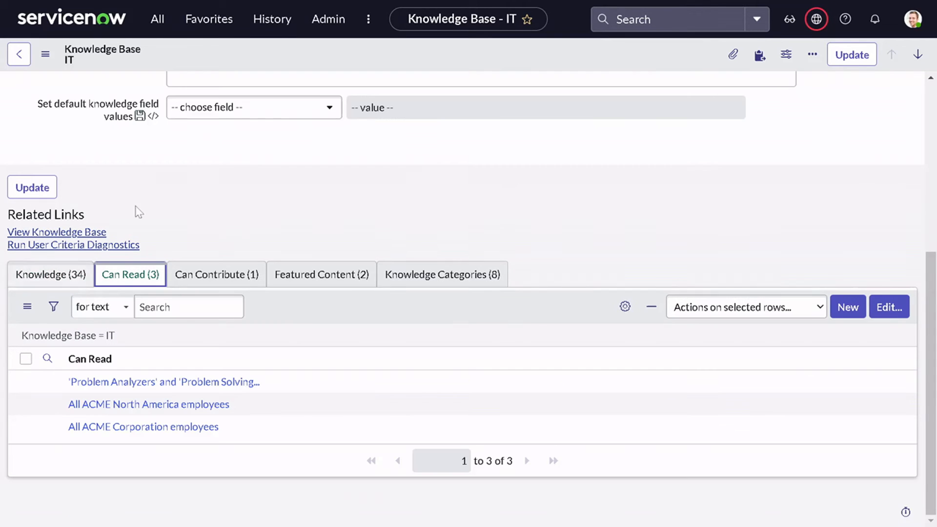
{"action": "left_click", "coordinate": [218, 276]}
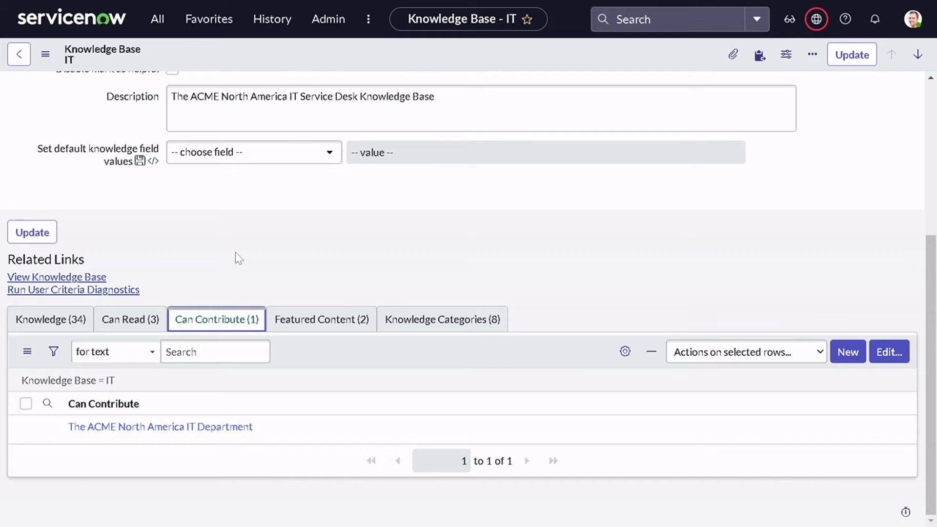
{"action": "left_click", "coordinate": [422, 315]}
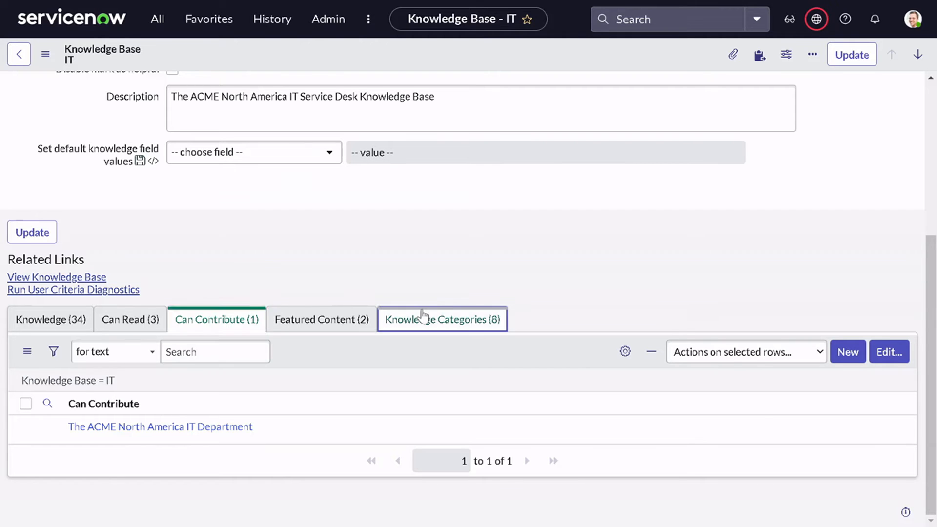
{"action": "scroll", "coordinate": [423, 315], "scroll_direction": "down", "scroll_amount": 3}
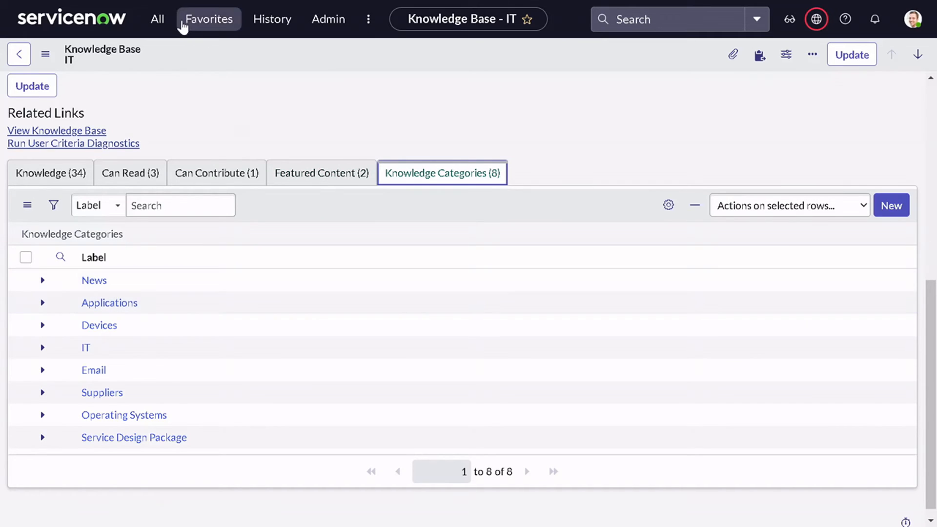
Step: Open the Ratings list under Administration, sort it by newest Created date, and check the Rating and Useful values for KB0000003
{"action": "left_click", "coordinate": [168, 24]}
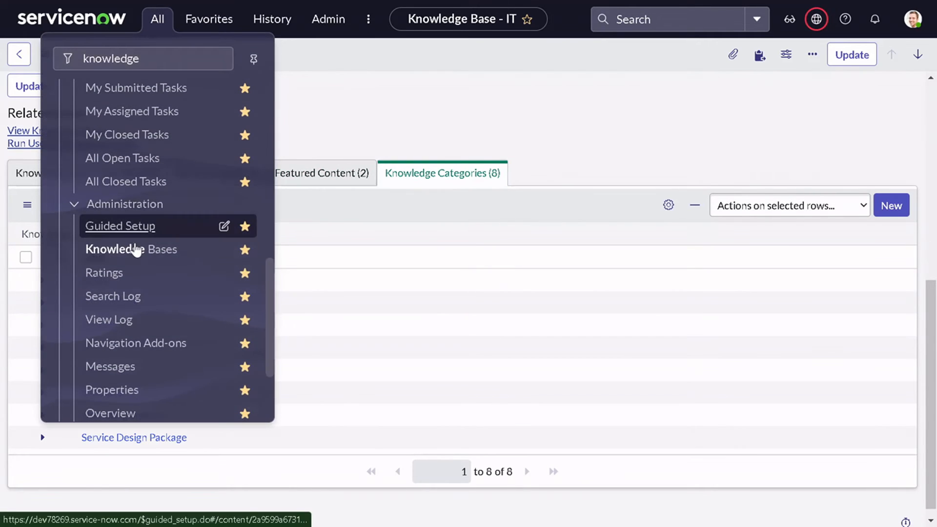
{"action": "left_click", "coordinate": [104, 273]}
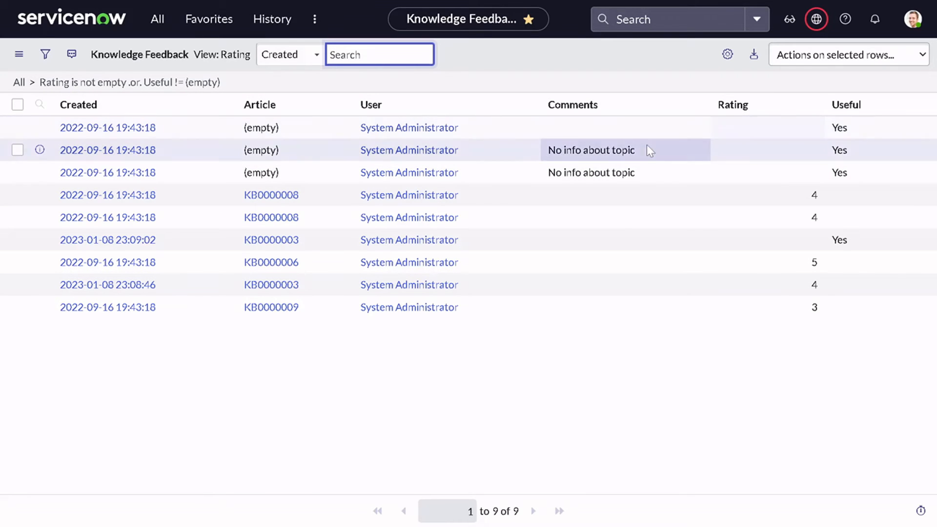
{"action": "left_click", "coordinate": [85, 106]}
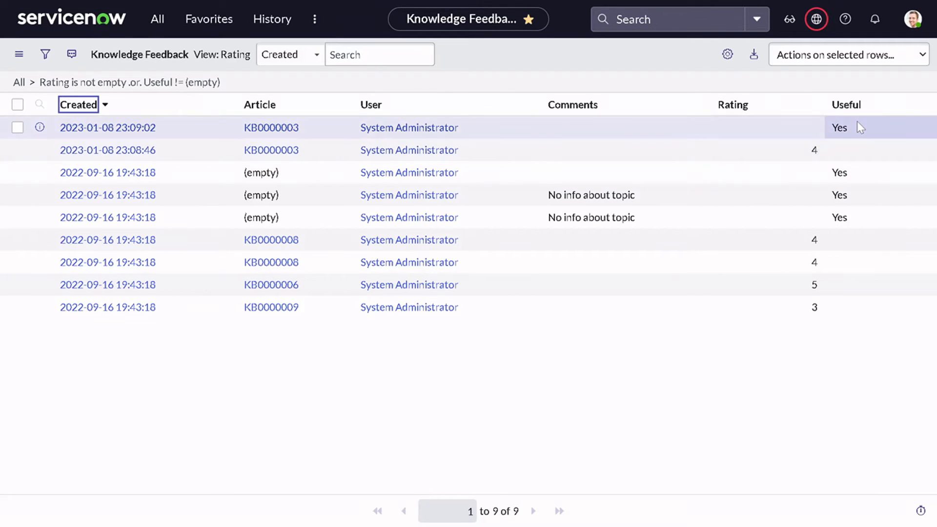
{"action": "left_click", "coordinate": [803, 148]}
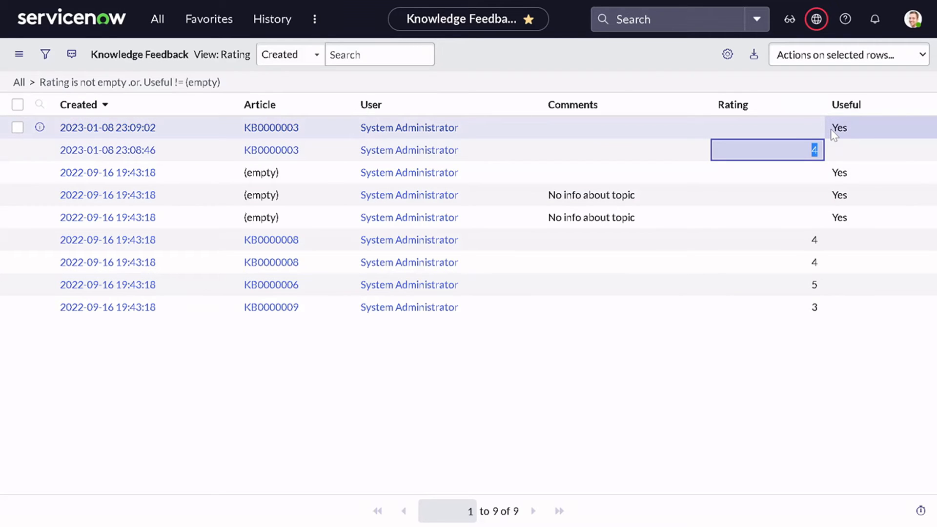
{"action": "double_click", "coordinate": [867, 125]}
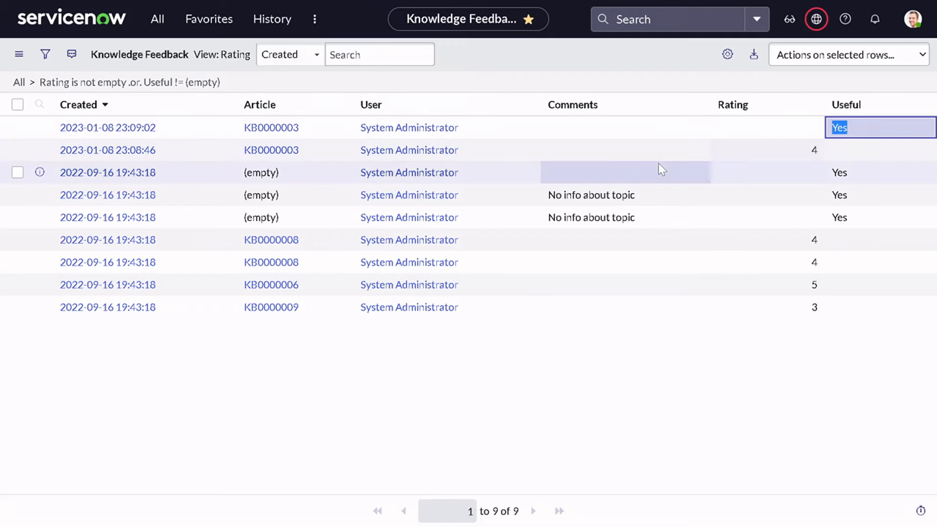
Step: Open the Search Log under Administration and examine the entry with the search term "server"
{"action": "left_click", "coordinate": [158, 29]}
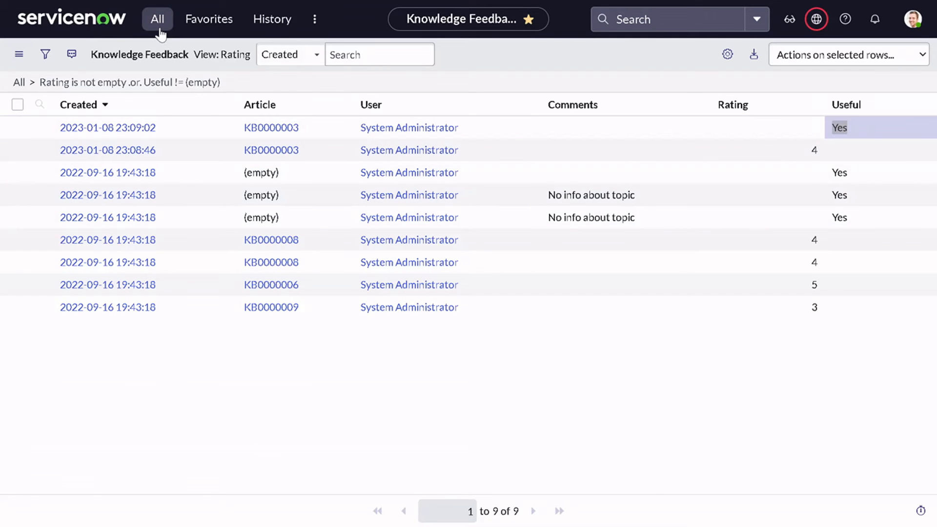
{"action": "left_click", "coordinate": [130, 295]}
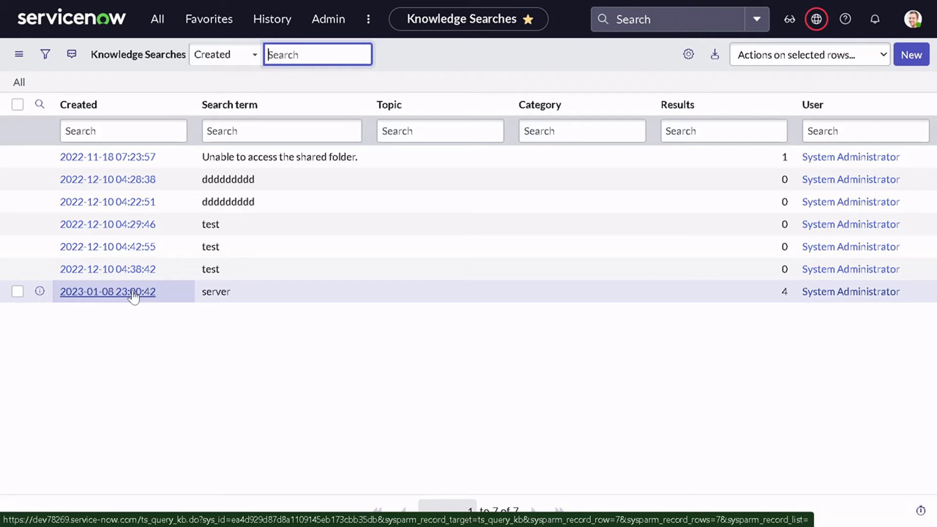
{"action": "left_click", "coordinate": [286, 299]}
{"action": "double_click", "coordinate": [285, 296]}
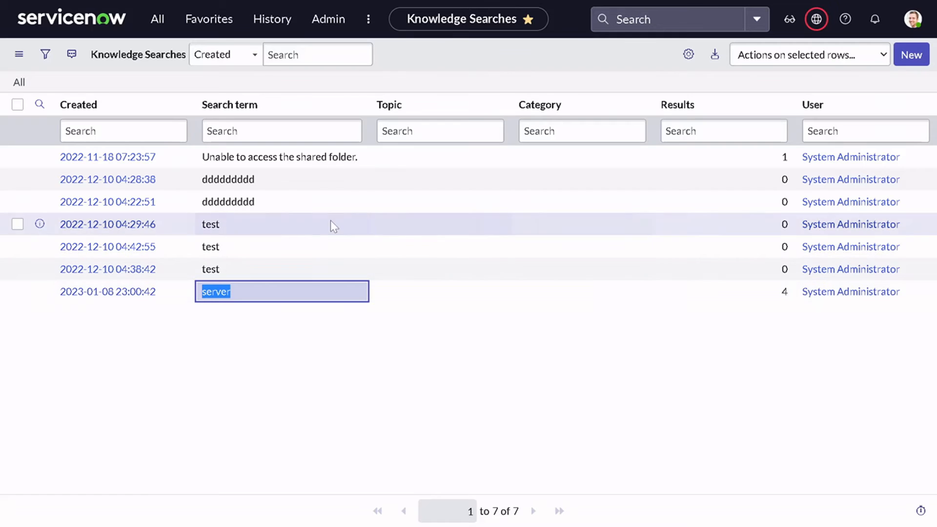
Step: View the View Log of article usage, and open the Navigation Add-ons list under Administration
{"action": "left_click", "coordinate": [157, 18]}
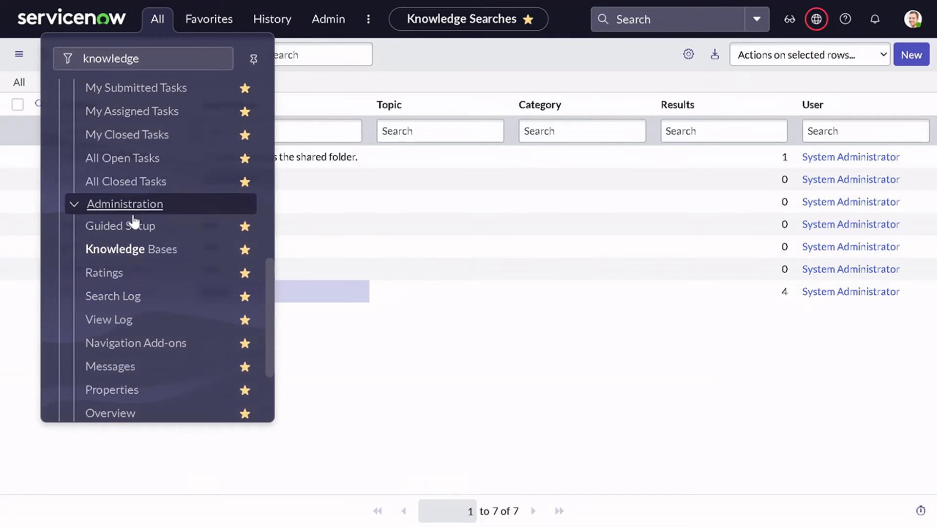
{"action": "scroll", "coordinate": [135, 253], "scroll_direction": "down", "scroll_amount": 2}
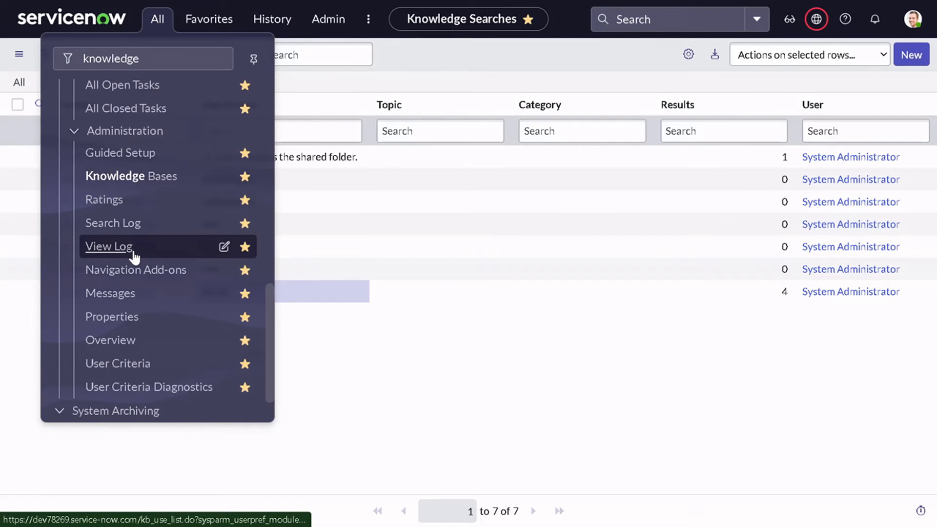
{"action": "left_click", "coordinate": [135, 254]}
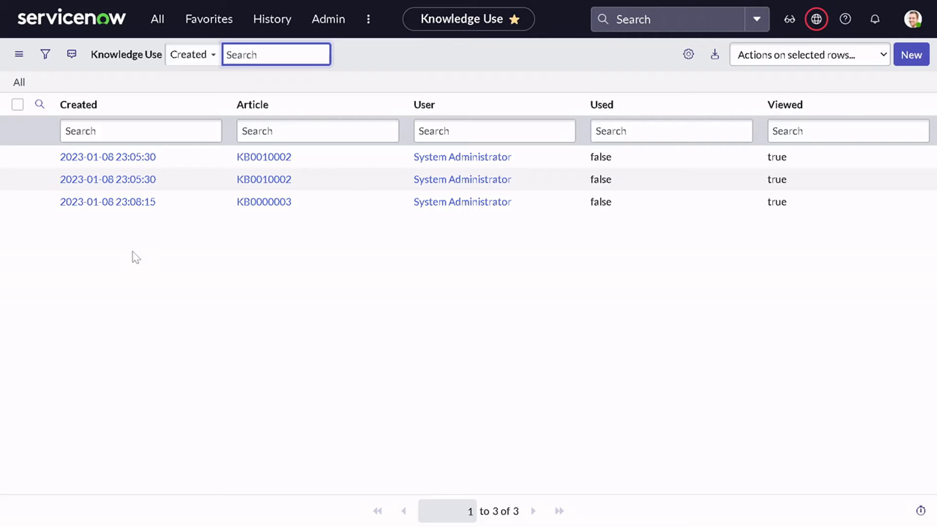
{"action": "left_click", "coordinate": [168, 22]}
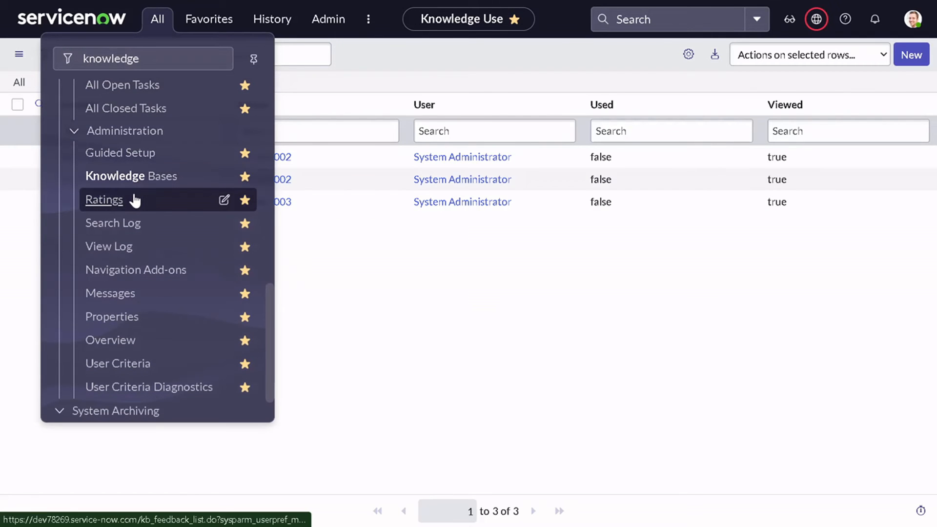
{"action": "left_click", "coordinate": [134, 275]}
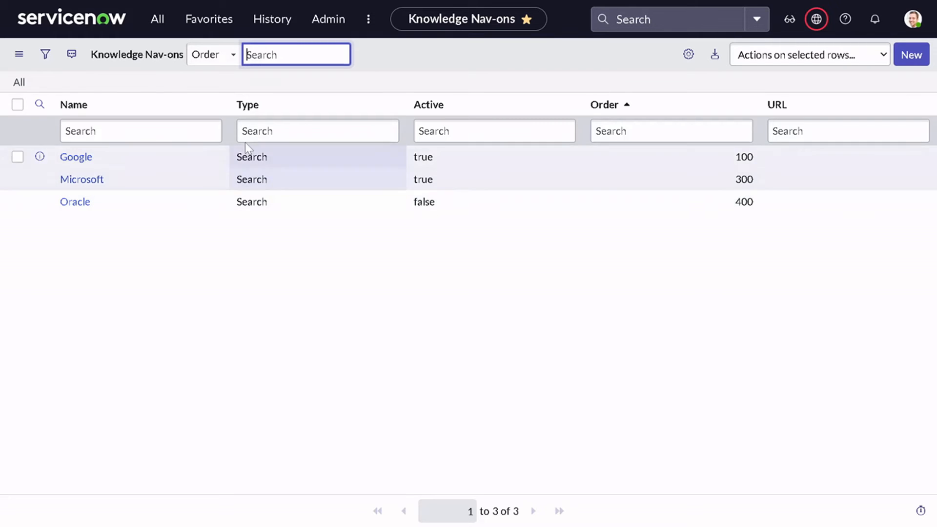
Step: Open the Ratings list again and view the feedback record for article KB0000006
{"action": "left_click", "coordinate": [150, 18]}
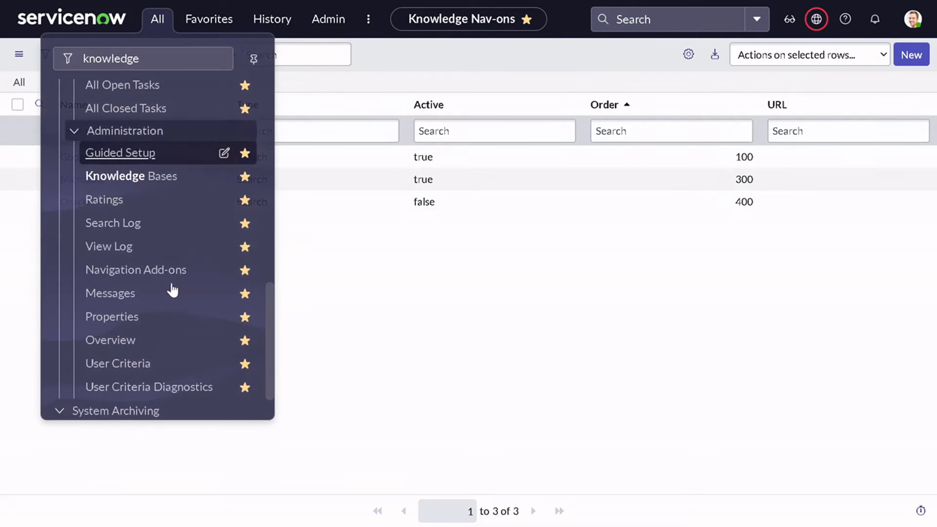
{"action": "left_click", "coordinate": [135, 210]}
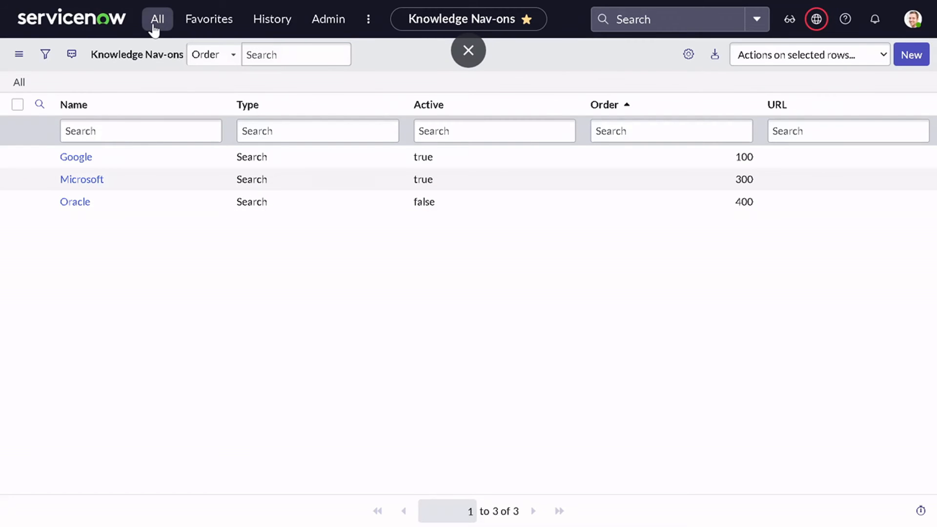
{"action": "left_click", "coordinate": [153, 24]}
{"action": "left_click", "coordinate": [128, 285]}
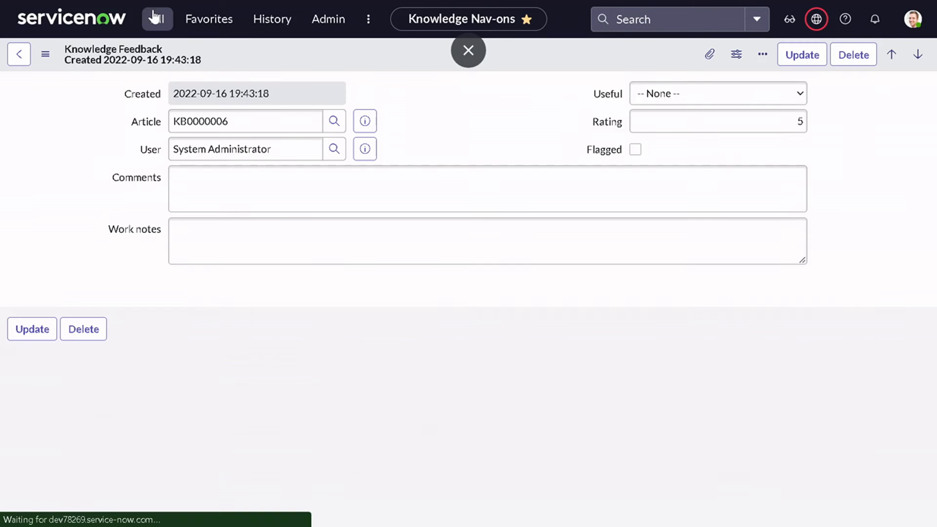
Step: View the Messages list under Administration, and look through the Knowledge Management Properties page down to the role settings for article visibility
{"action": "left_click", "coordinate": [154, 20]}
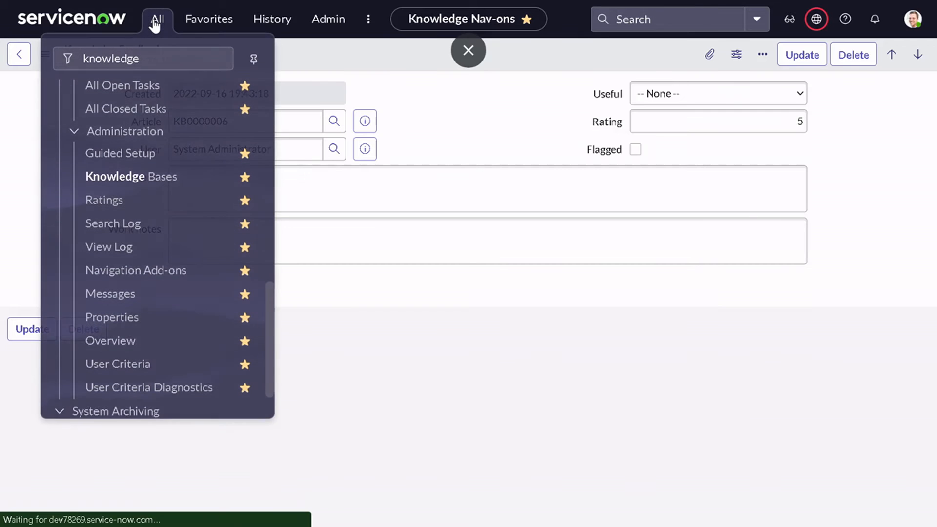
{"action": "left_click", "coordinate": [107, 292]}
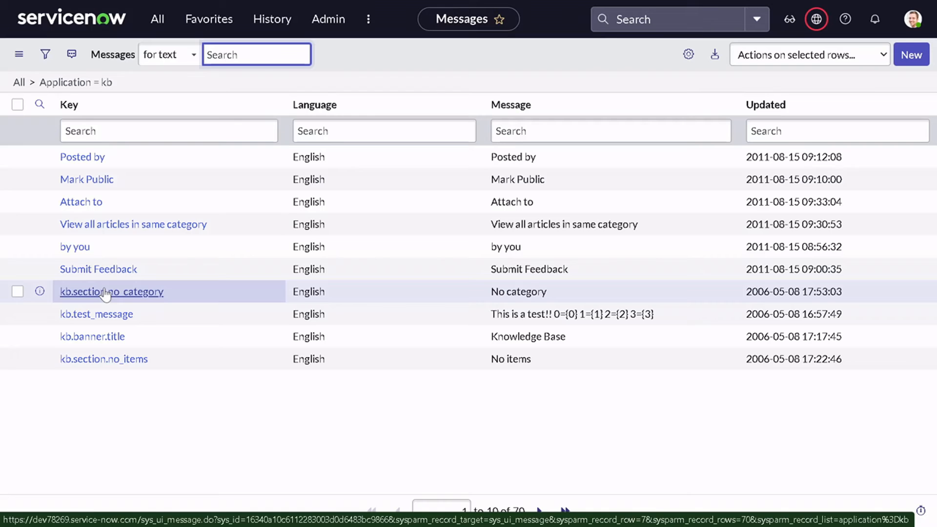
{"action": "left_click", "coordinate": [157, 22]}
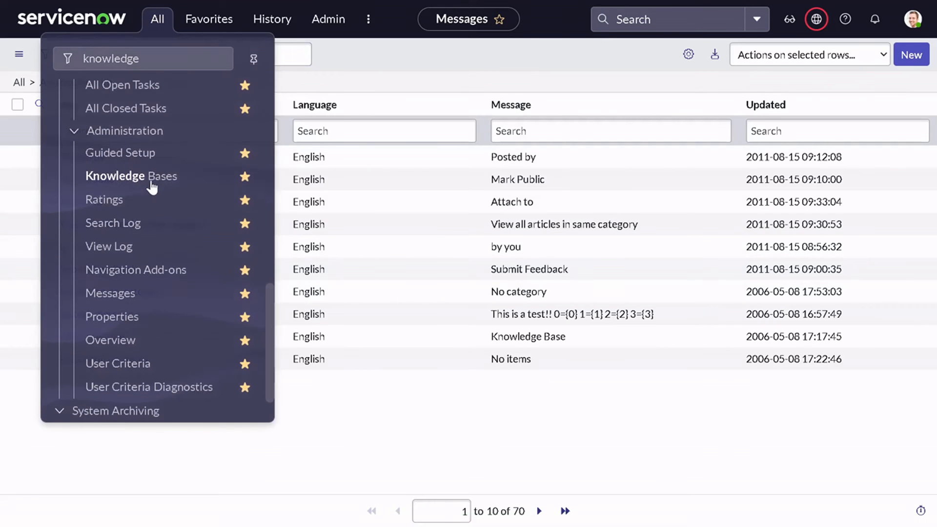
{"action": "left_click", "coordinate": [108, 318]}
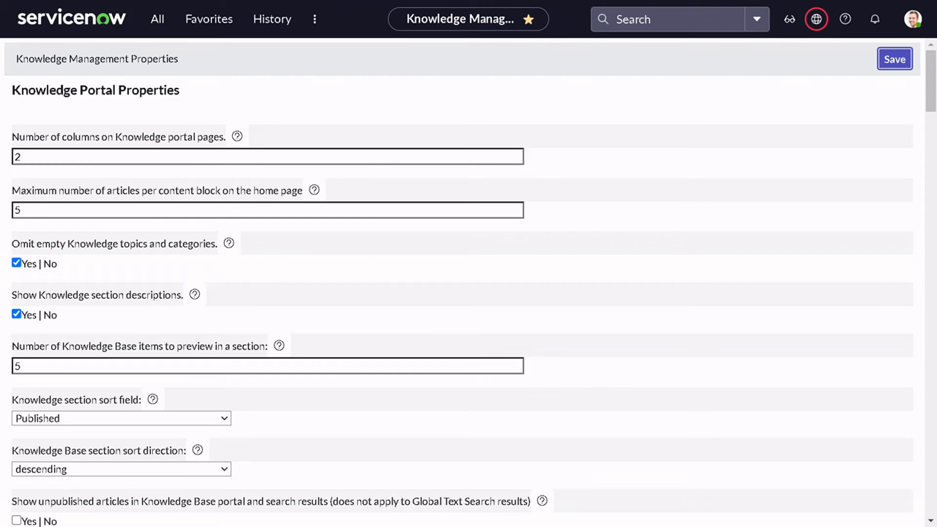
{"action": "scroll", "coordinate": [129, 349], "scroll_direction": "down", "scroll_amount": 6}
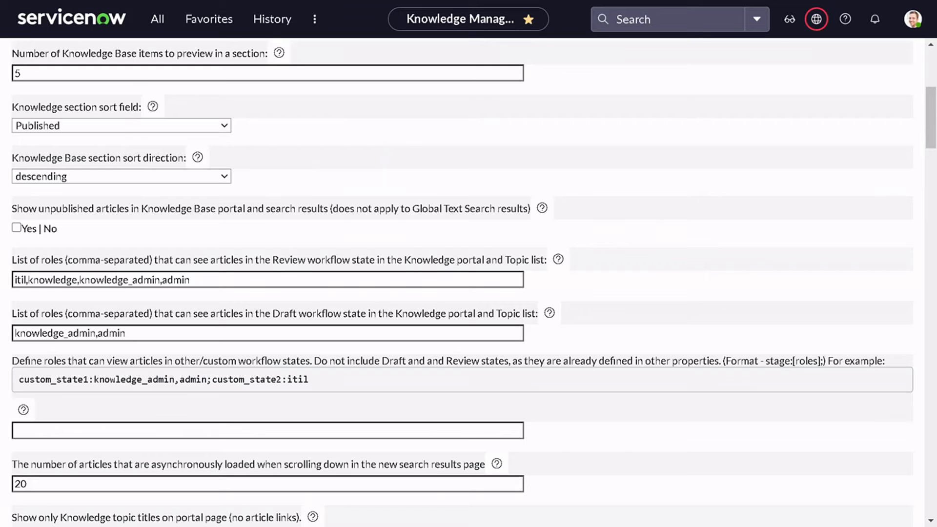
Step: Open the Knowledge Management Overview dashboard under Administration and examine its Article Lifecycle, Article Feedback and Article Usage reports
{"action": "left_click", "coordinate": [158, 22]}
{"action": "scroll", "coordinate": [135, 273], "scroll_direction": "down", "scroll_amount": 2}
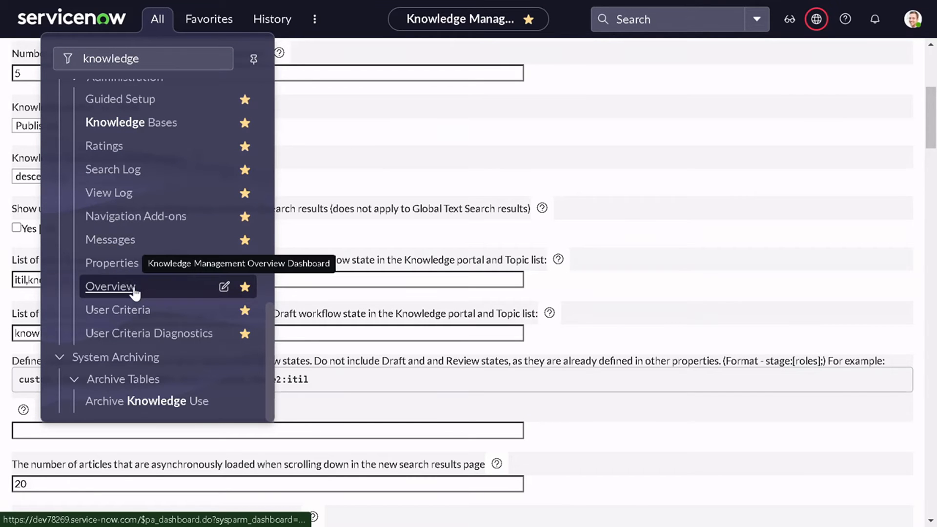
{"action": "left_click", "coordinate": [135, 291]}
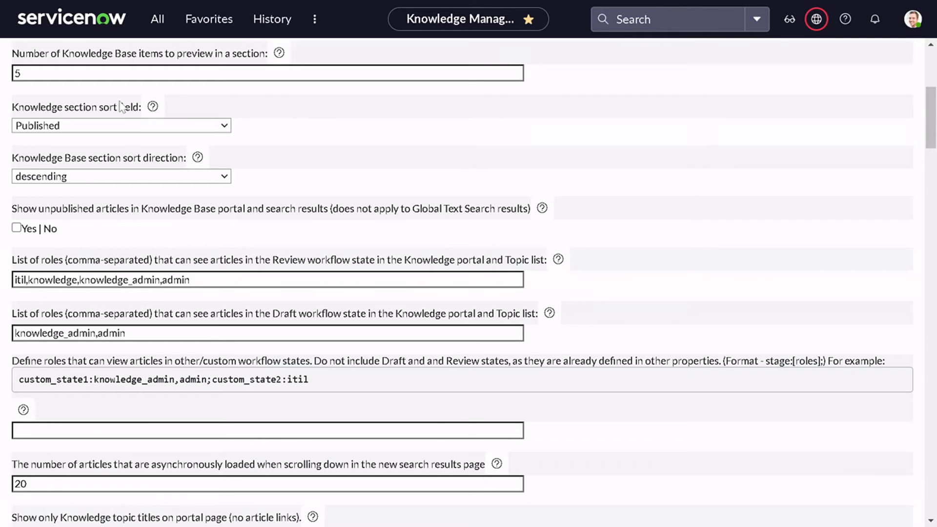
{"action": "left_click", "coordinate": [157, 20]}
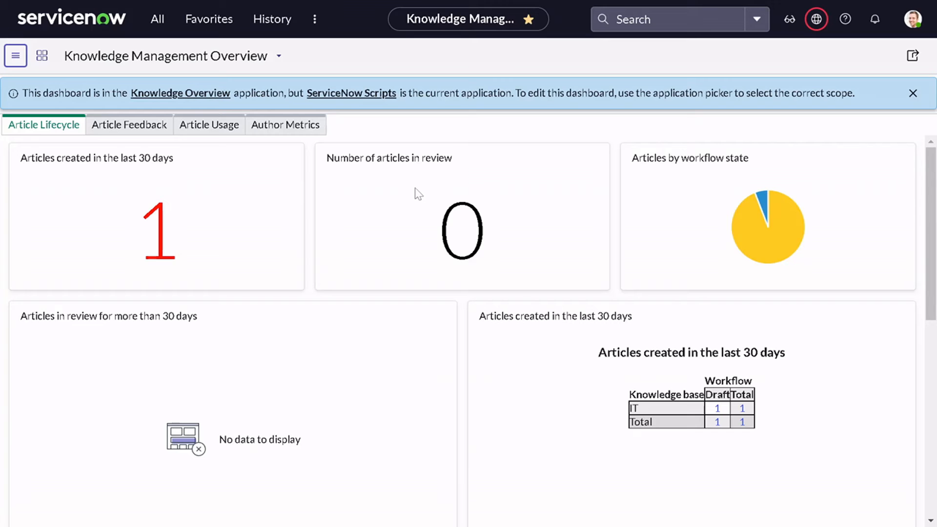
{"action": "left_click", "coordinate": [152, 132]}
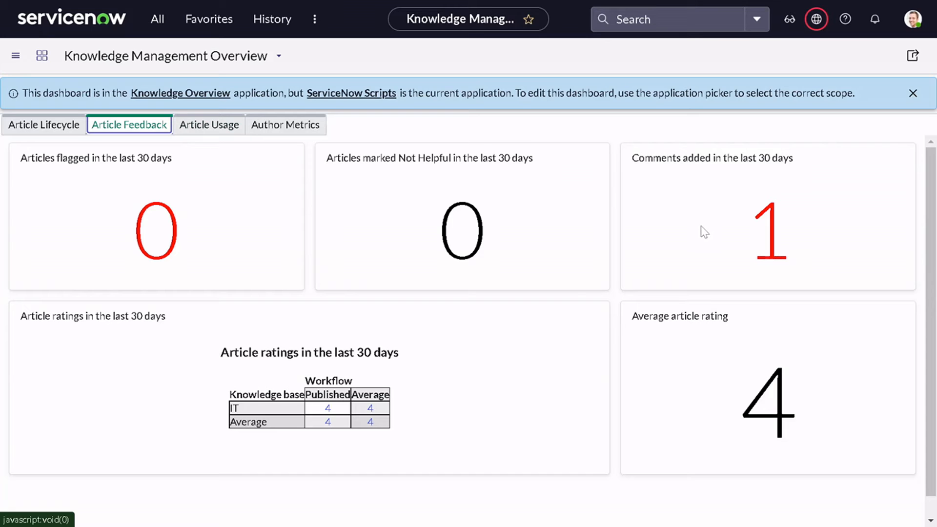
{"action": "left_click", "coordinate": [210, 130]}
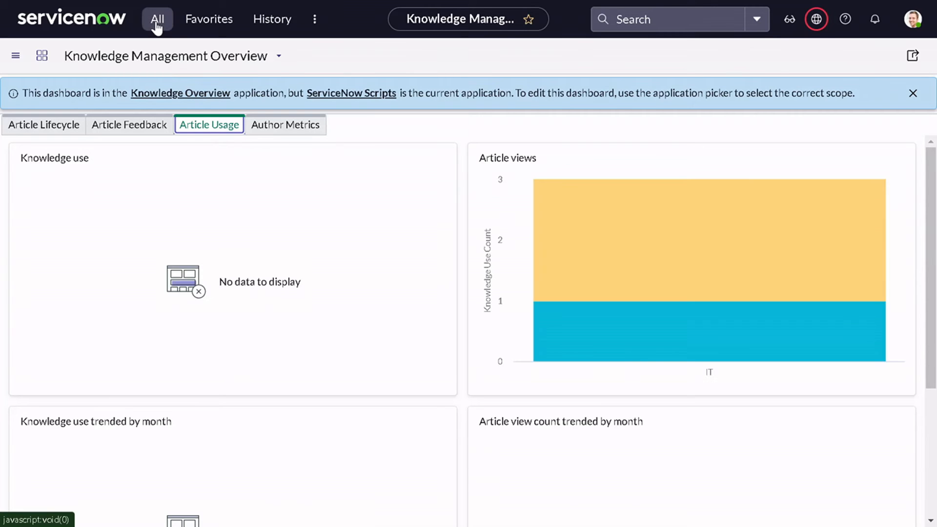
{"action": "mouse_move", "coordinate": [542, 186]}
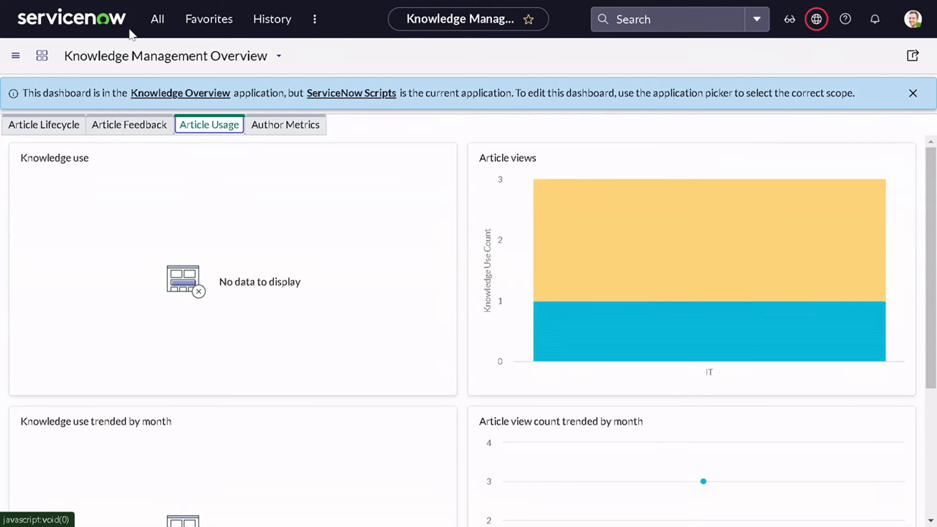
Step: View the User Criteria records under Administration, and open the User Criteria Diagnostics page
{"action": "left_click", "coordinate": [155, 22]}
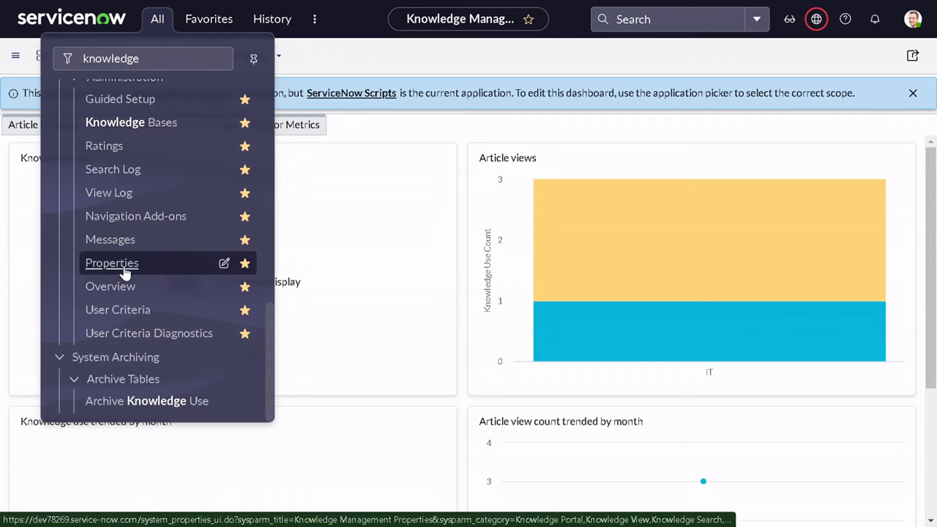
{"action": "left_click", "coordinate": [126, 311]}
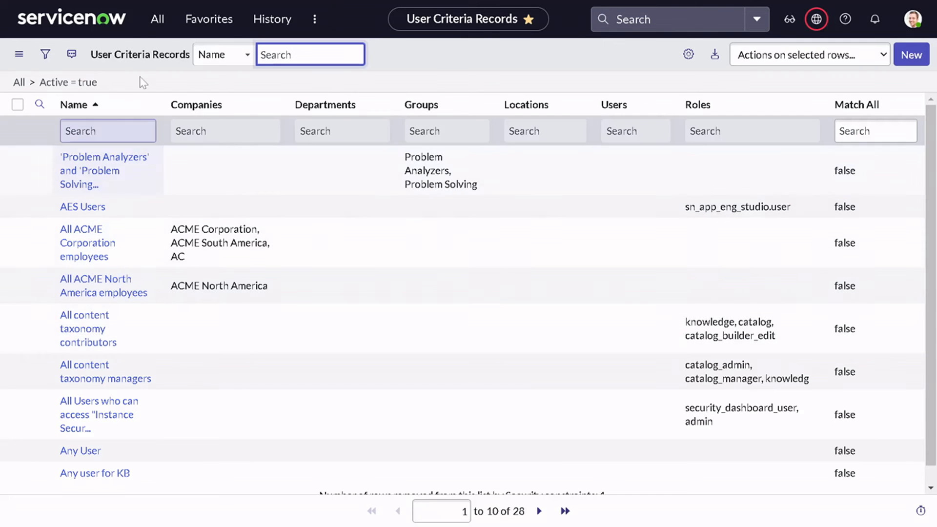
{"action": "left_click", "coordinate": [151, 21]}
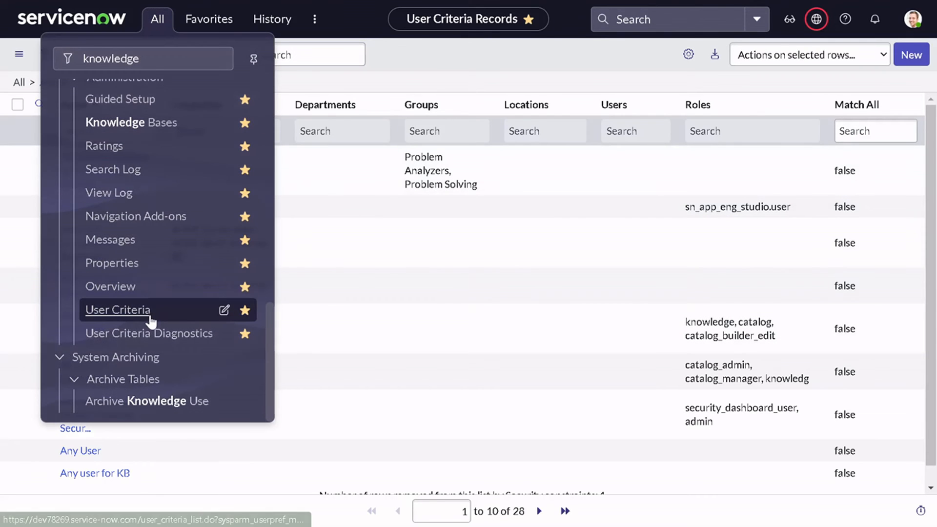
{"action": "left_click", "coordinate": [154, 330]}
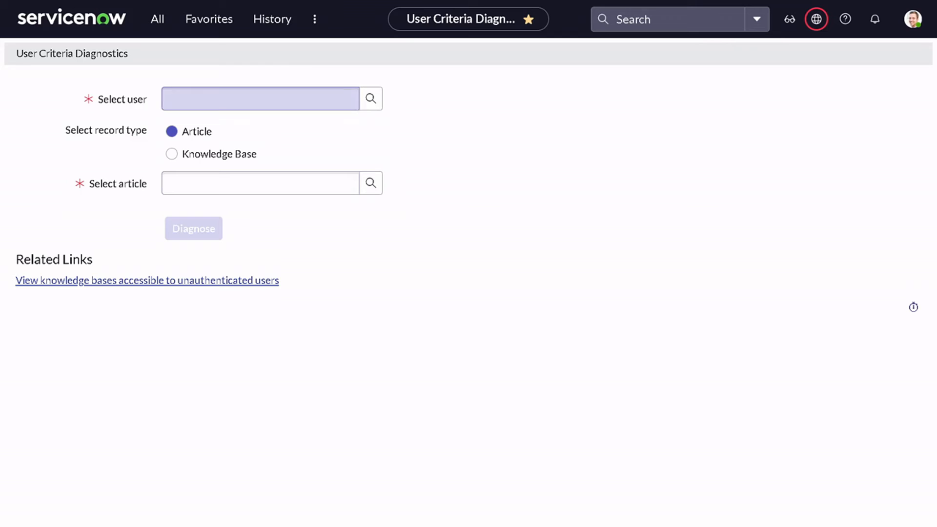
Step: Diagnose the access of the System Administrator user to article KB0000033
{"action": "left_click", "coordinate": [261, 99]}
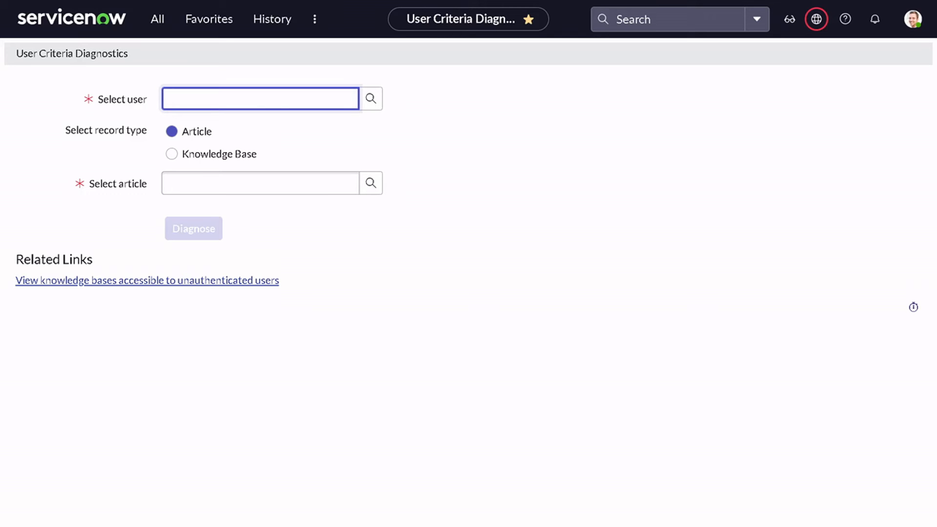
{"action": "type", "text": "system"}
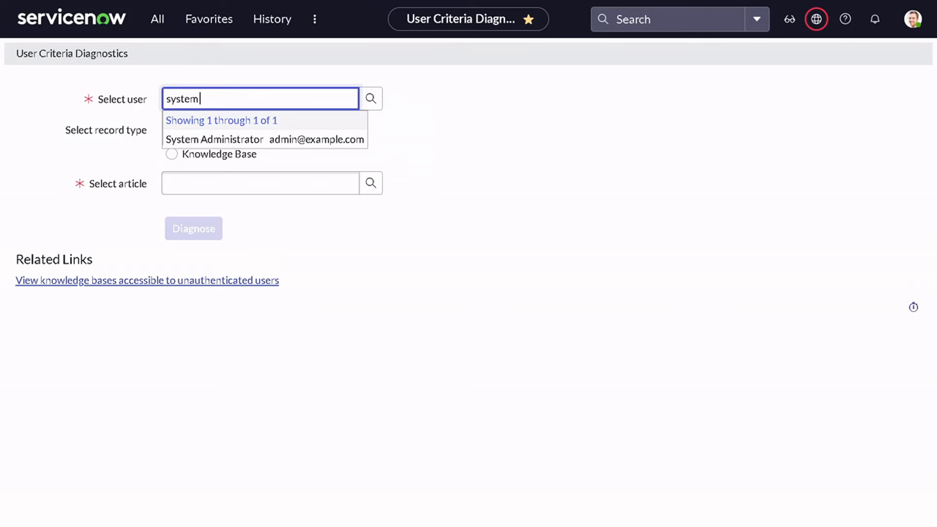
{"action": "left_click", "coordinate": [272, 139]}
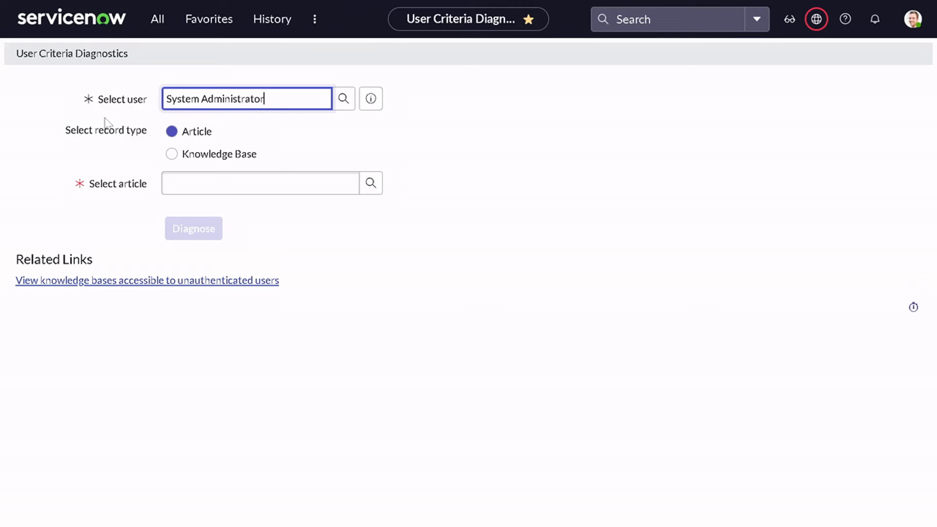
{"action": "left_click", "coordinate": [370, 184]}
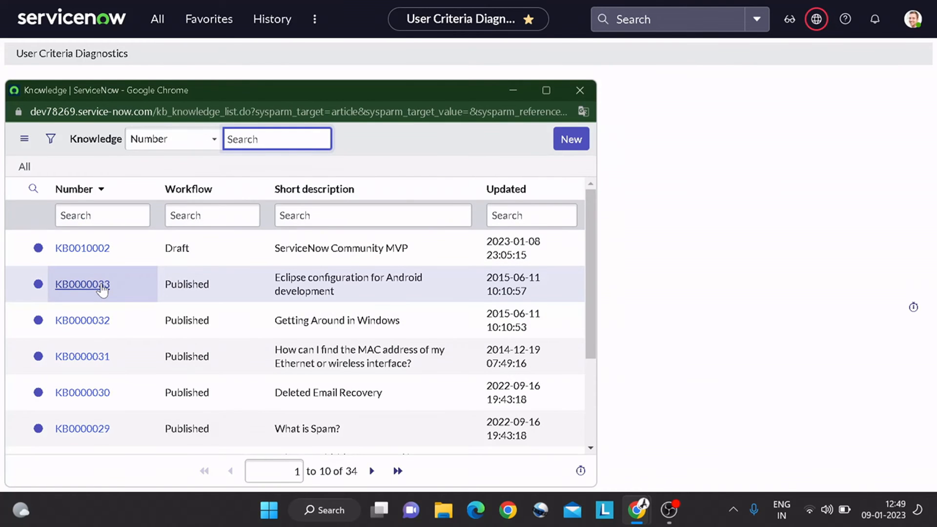
{"action": "left_click", "coordinate": [102, 288]}
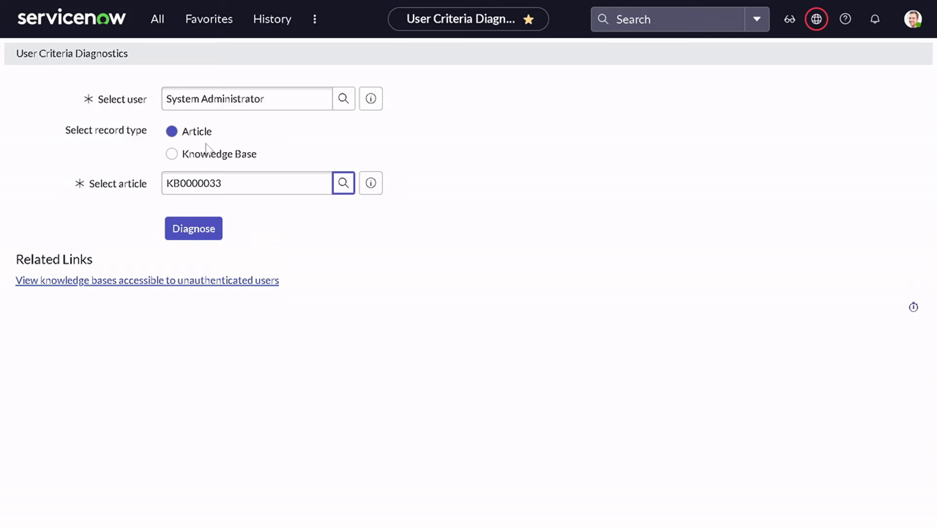
{"action": "left_click", "coordinate": [196, 228]}
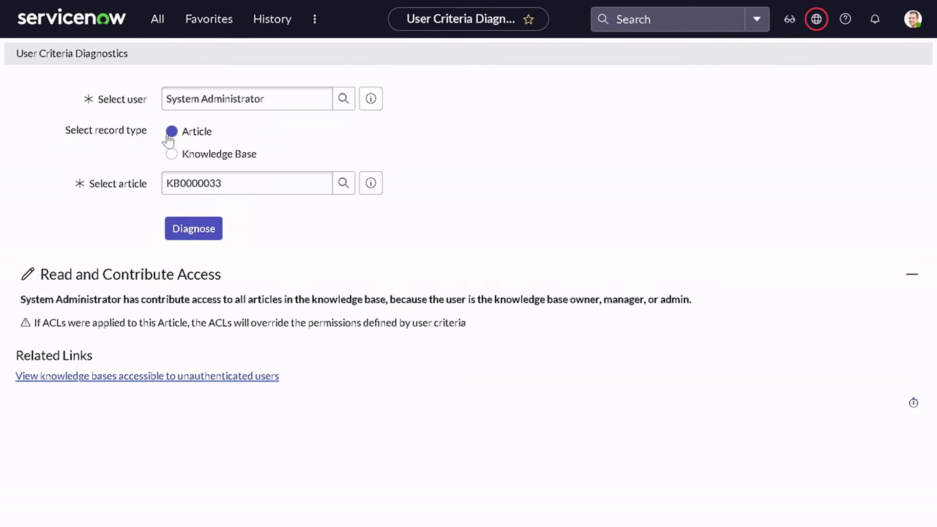
{"action": "left_click", "coordinate": [161, 24]}
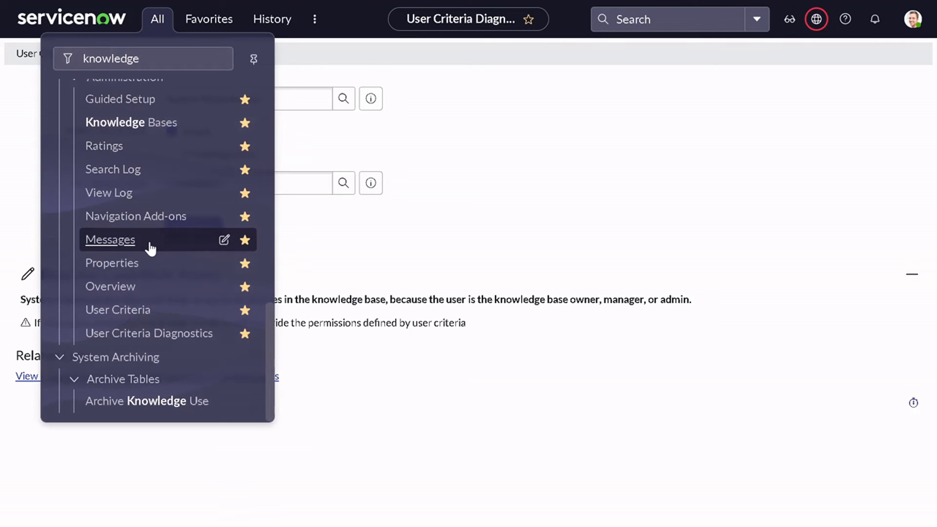
{"action": "scroll", "coordinate": [151, 282], "scroll_direction": "up", "scroll_amount": 4}
{"action": "scroll", "coordinate": [152, 285], "scroll_direction": "up", "scroll_amount": 6}
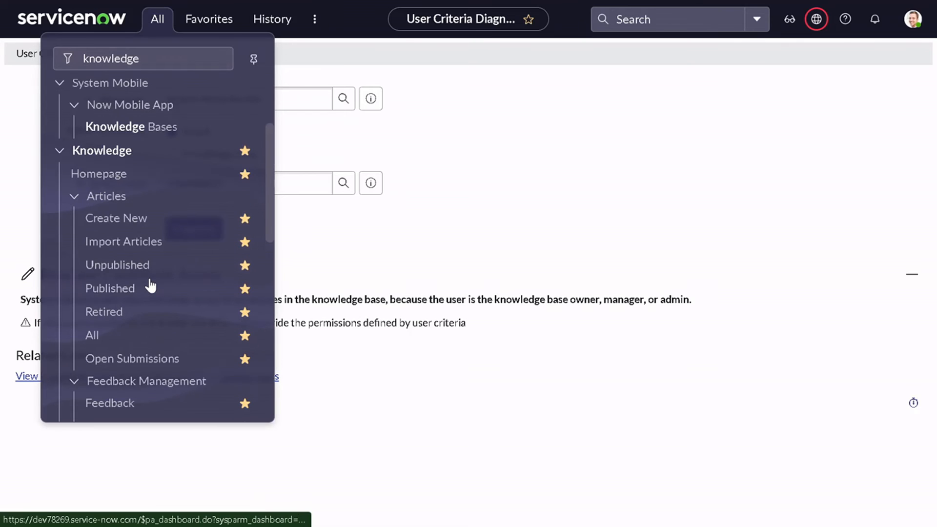
{"action": "left_click", "coordinate": [547, 209]}
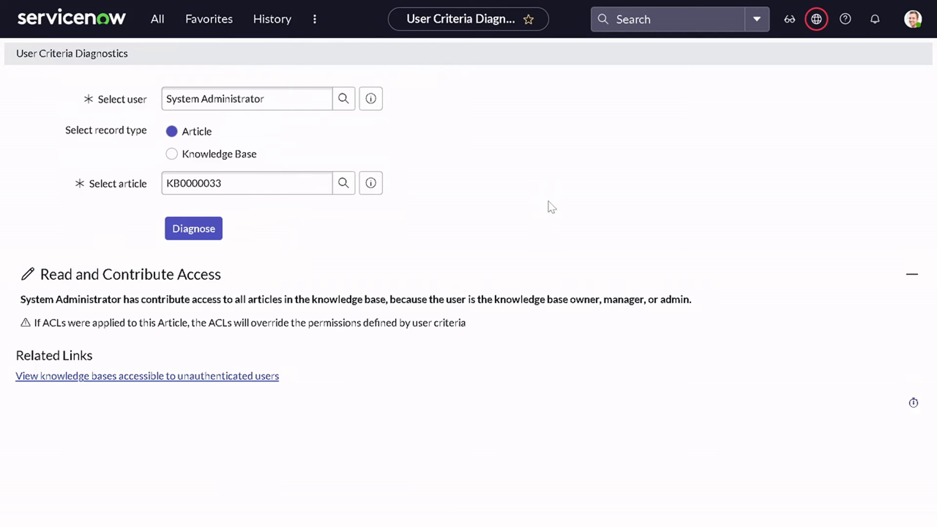
Step: Filter the navigation modules by "roles" and open the Roles list under User Administration
{"action": "left_click", "coordinate": [153, 30]}
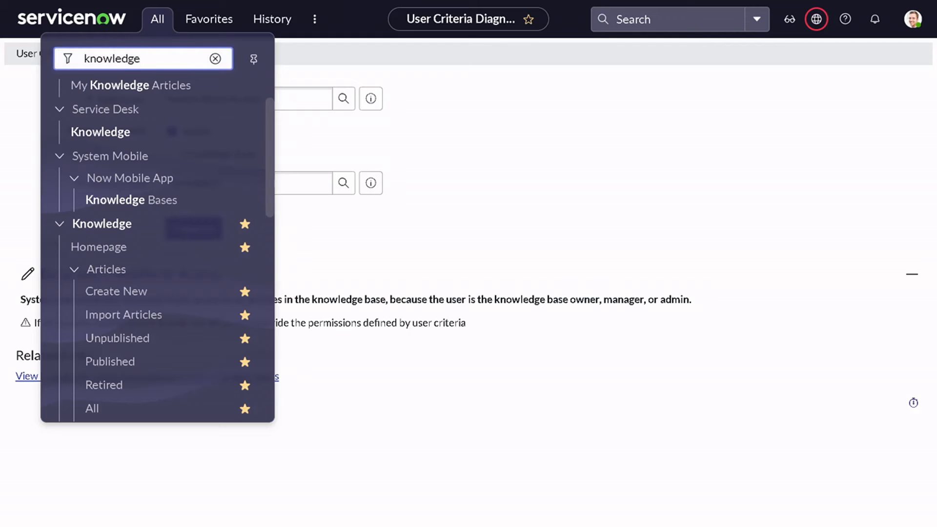
{"action": "key", "text": "ctrl+a"}
{"action": "key", "text": "BackSpace"}
{"action": "type", "text": "r"}
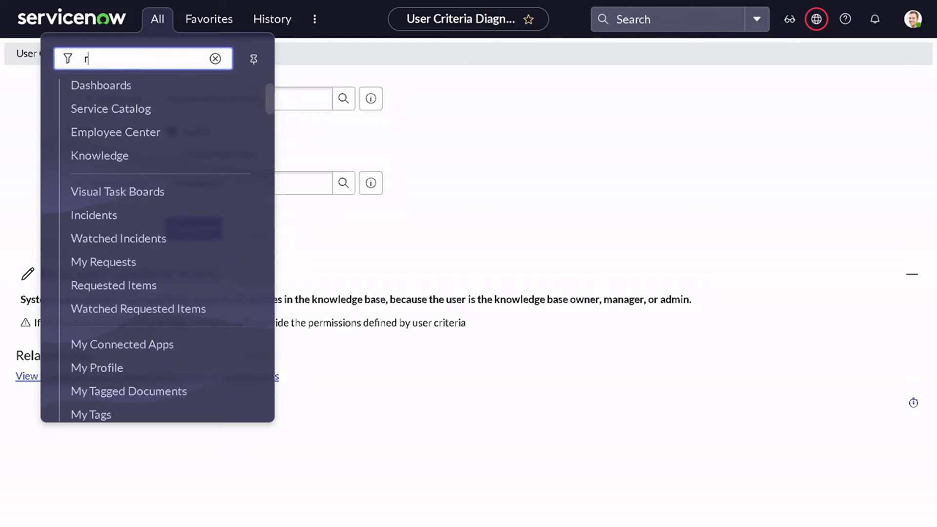
{"action": "type", "text": "oles"}
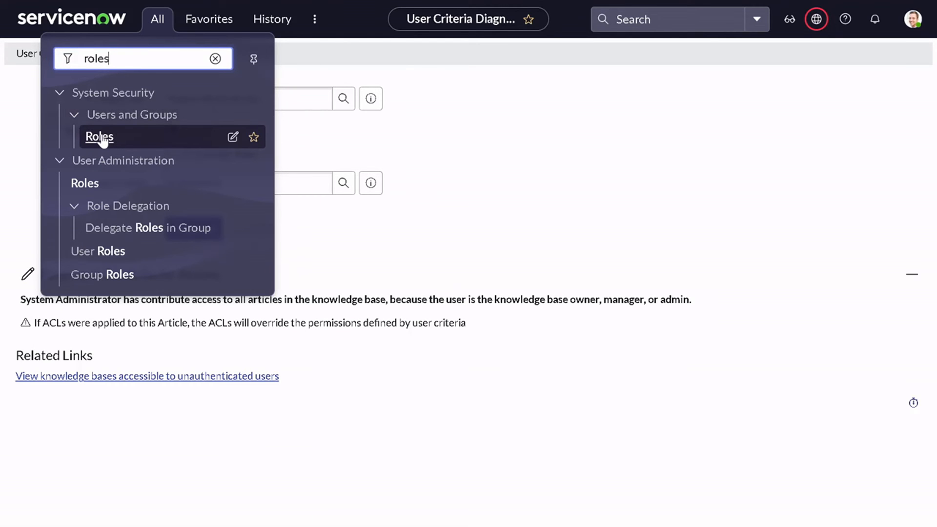
{"action": "left_click", "coordinate": [100, 188]}
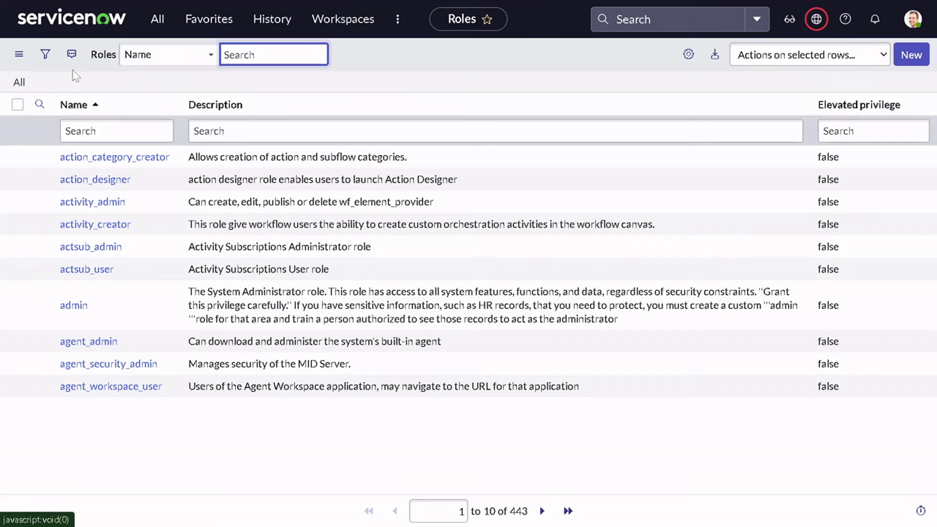
Step: Open the User Roles list under User Administration and search its User column for "*knowledge"
{"action": "left_click", "coordinate": [159, 28]}
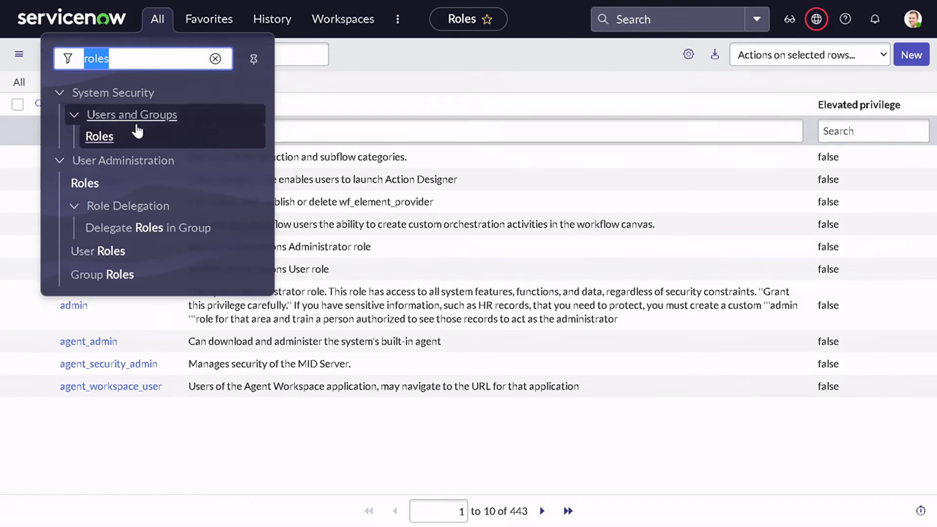
{"action": "left_click", "coordinate": [116, 261]}
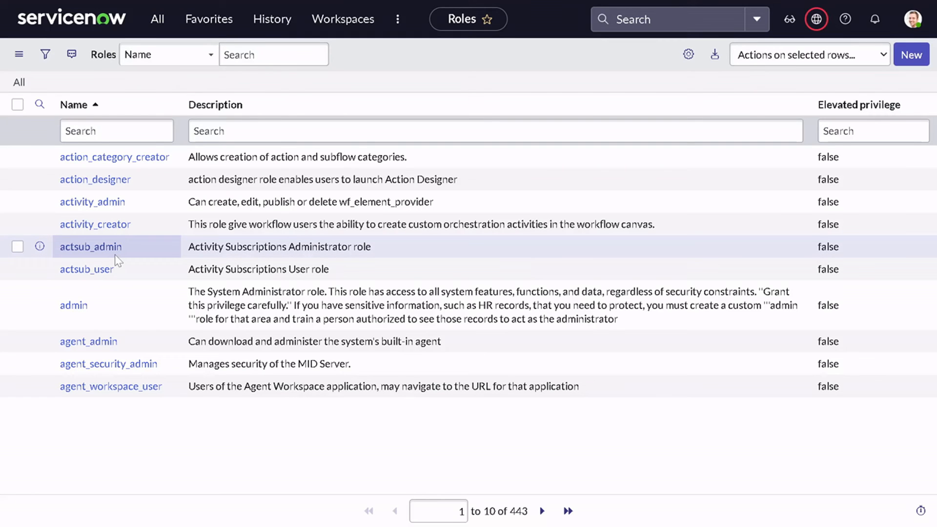
{"action": "left_click", "coordinate": [116, 132]}
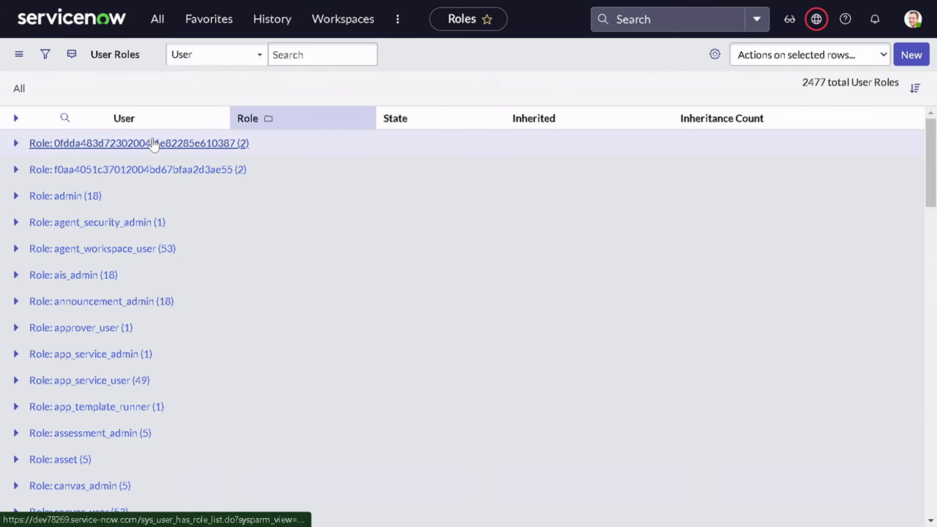
{"action": "type", "text": "wle"}
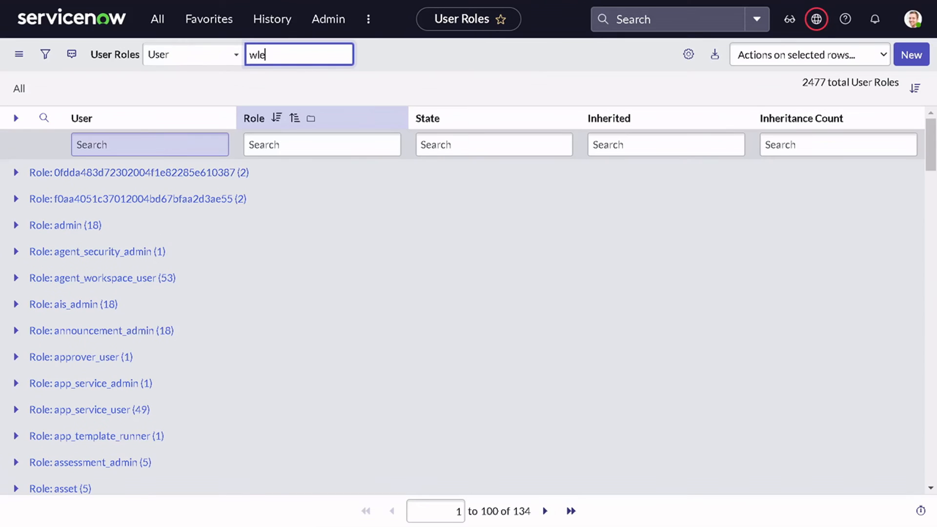
{"action": "type", "text": "dge"}
{"action": "left_click", "coordinate": [149, 145]}
{"action": "type", "text": "*"}
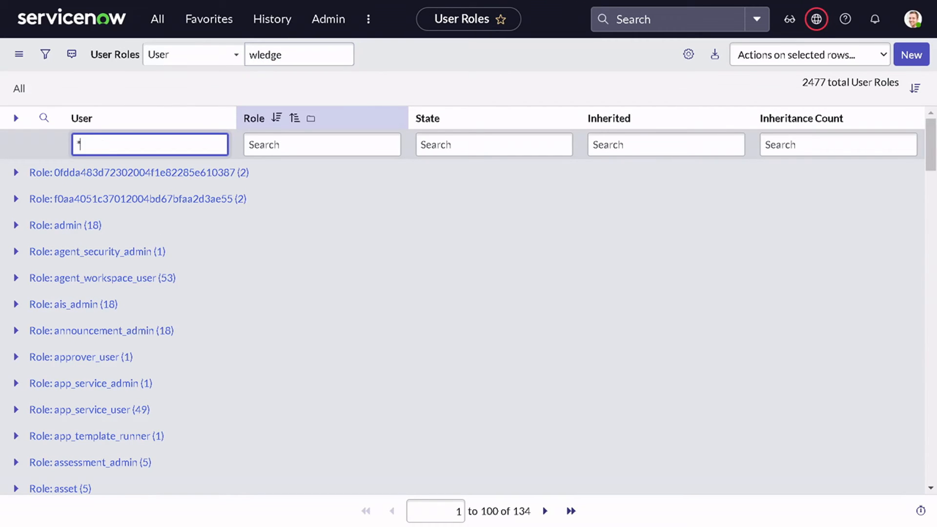
{"action": "type", "text": "knowledge"}
{"action": "key", "text": "Return"}
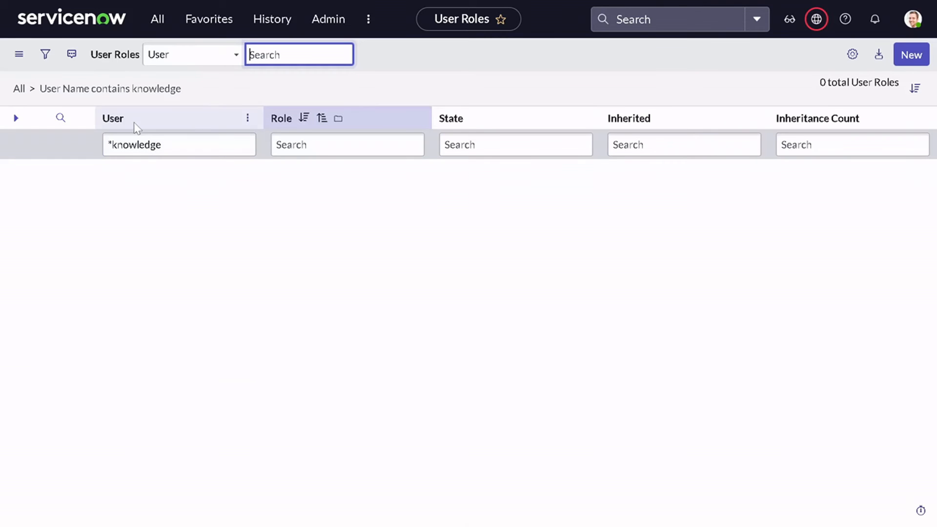
Step: Clear the User column search, open the Roles list and search its Name column for "*knowledge"
{"action": "left_click_drag", "start_coordinate": [175, 146], "coordinate": [77, 160]}
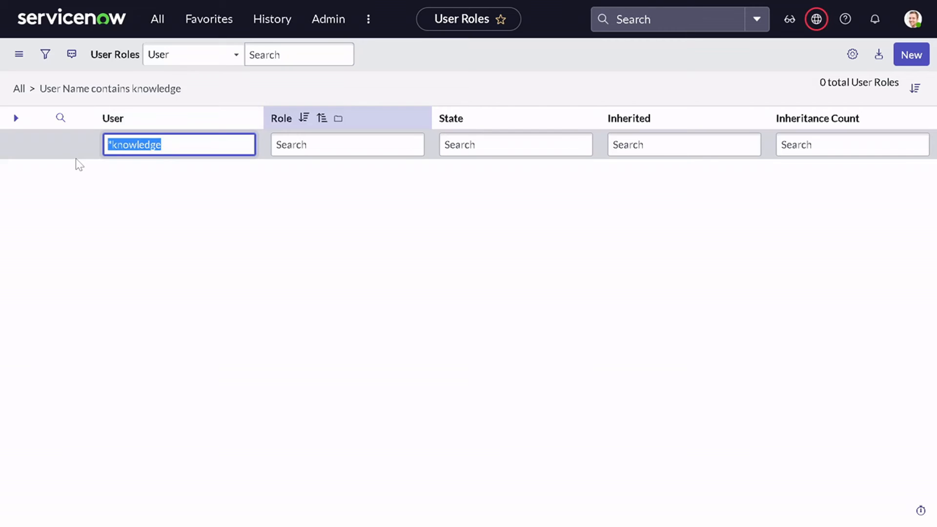
{"action": "key", "text": "BackSpace"}
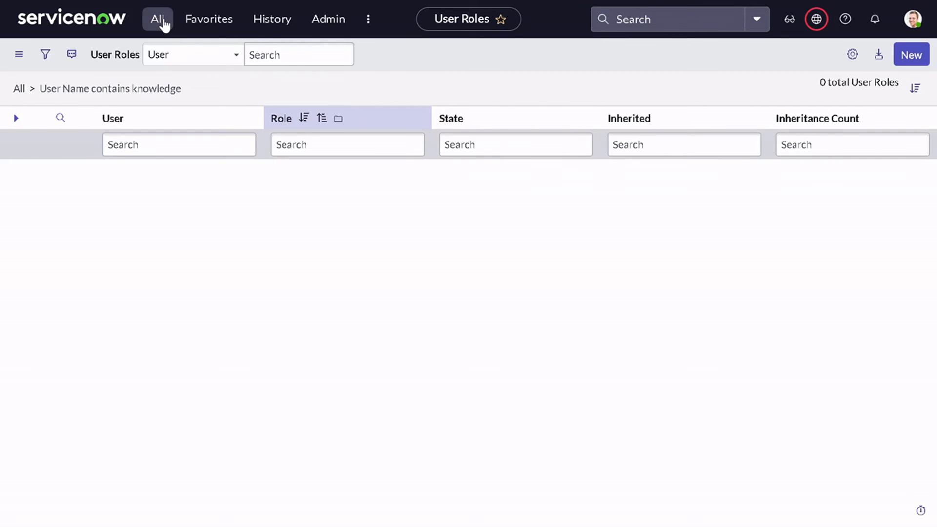
{"action": "left_click", "coordinate": [162, 21]}
{"action": "left_click", "coordinate": [100, 139]}
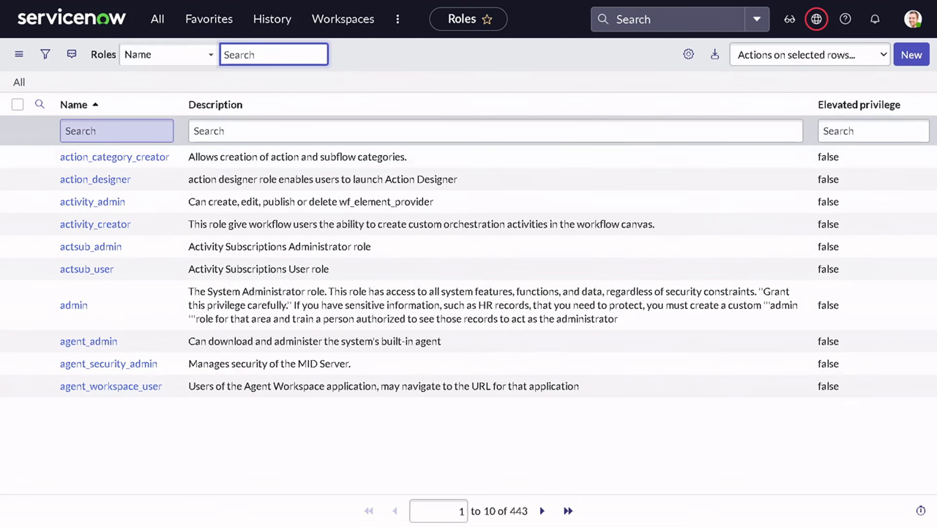
{"action": "left_click", "coordinate": [117, 131]}
{"action": "type", "text": "*knowledge"}
{"action": "key", "text": "Return"}
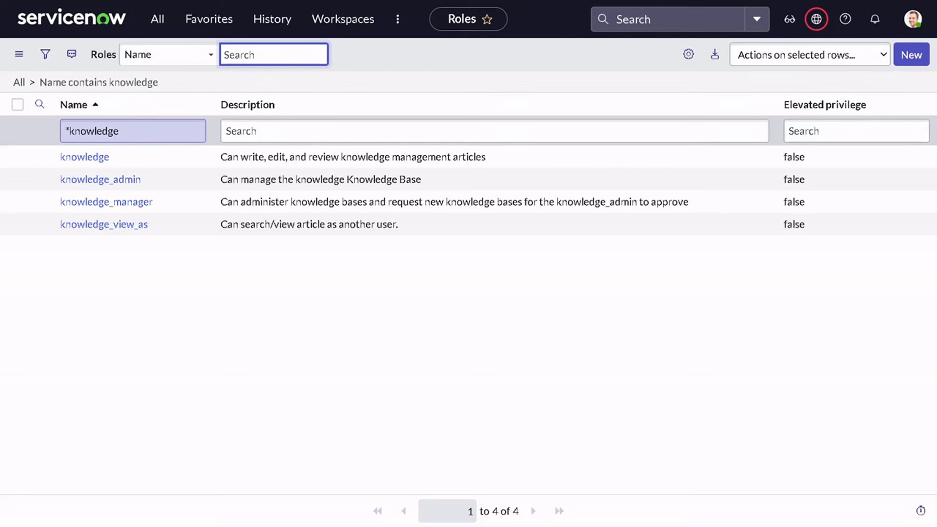
Step: Filter the navigation modules by "workflow" and open the Workflow Editor
{"action": "left_click", "coordinate": [155, 19]}
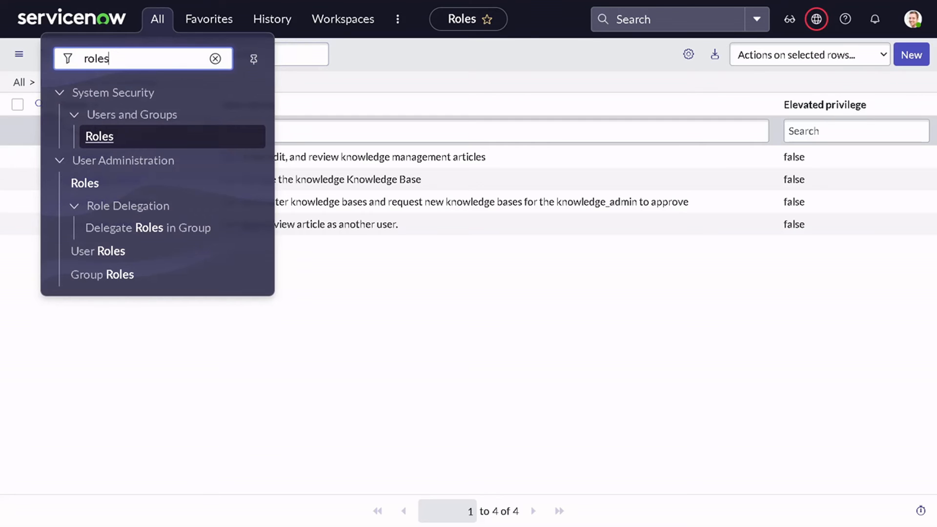
{"action": "key", "text": "BackSpace"}
{"action": "type", "text": "workflow"}
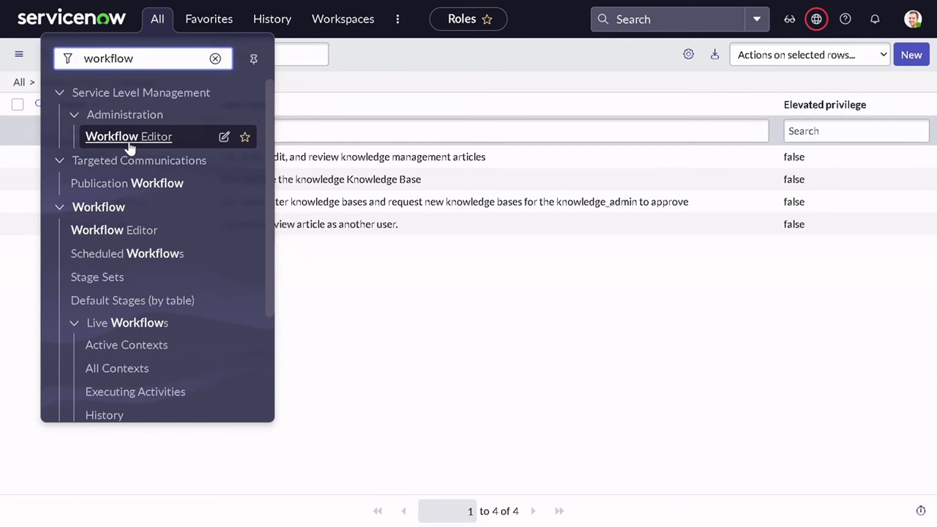
{"action": "left_click", "coordinate": [141, 224]}
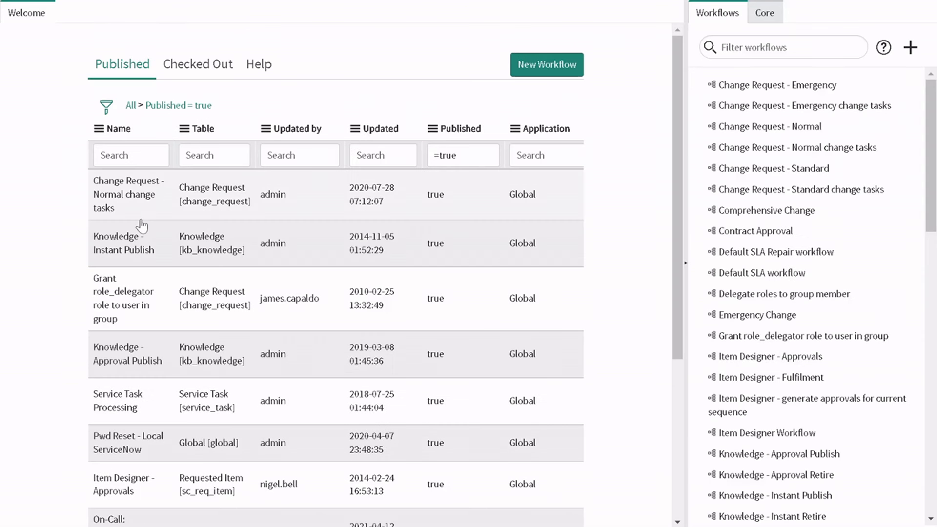
Step: Filter the published workflows to the Knowledge [kb_knowledge] table and open the Knowledge - Instant Publish workflow
{"action": "left_click", "coordinate": [210, 156]}
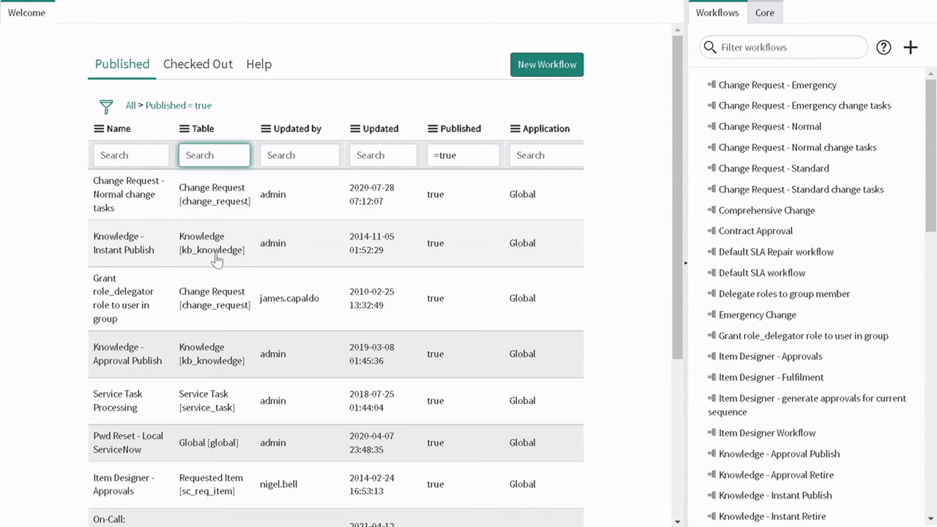
{"action": "right_click", "coordinate": [192, 253]}
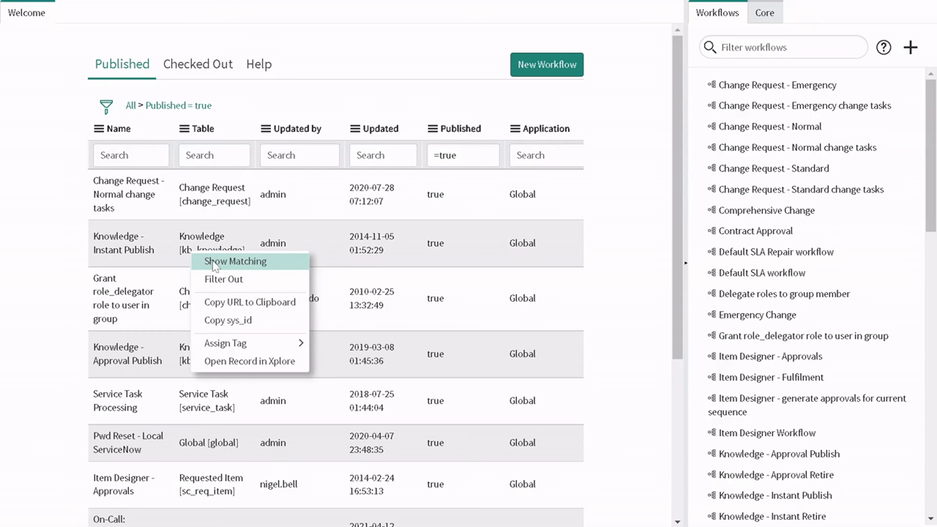
{"action": "left_click", "coordinate": [215, 267]}
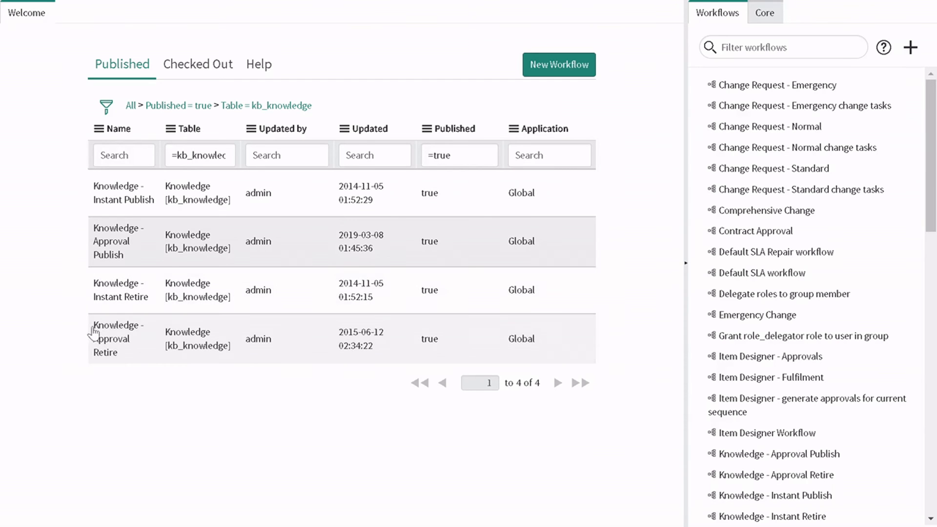
{"action": "left_click", "coordinate": [119, 204]}
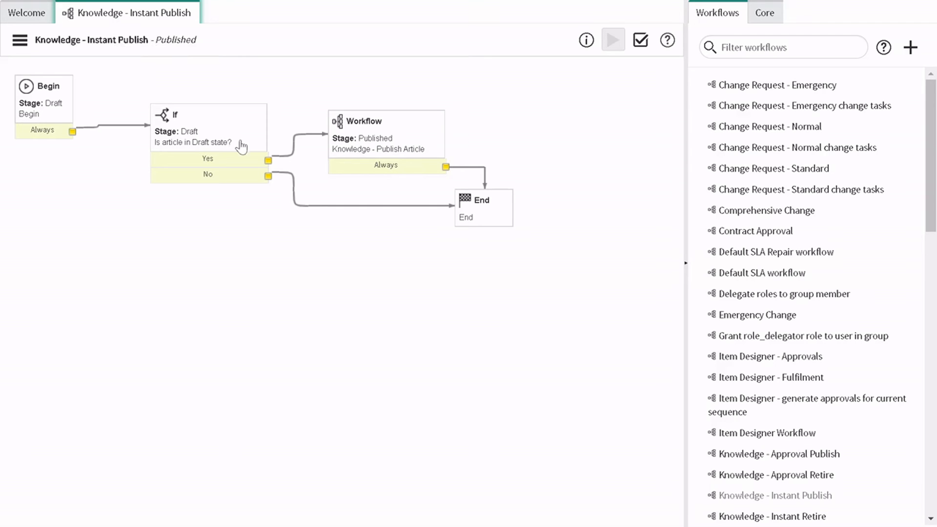
Step: Open the Knowledge - Approval Publish workflow from the published list, examine its approval, rejection and publishing paths, and return to the list
{"action": "left_click", "coordinate": [26, 14]}
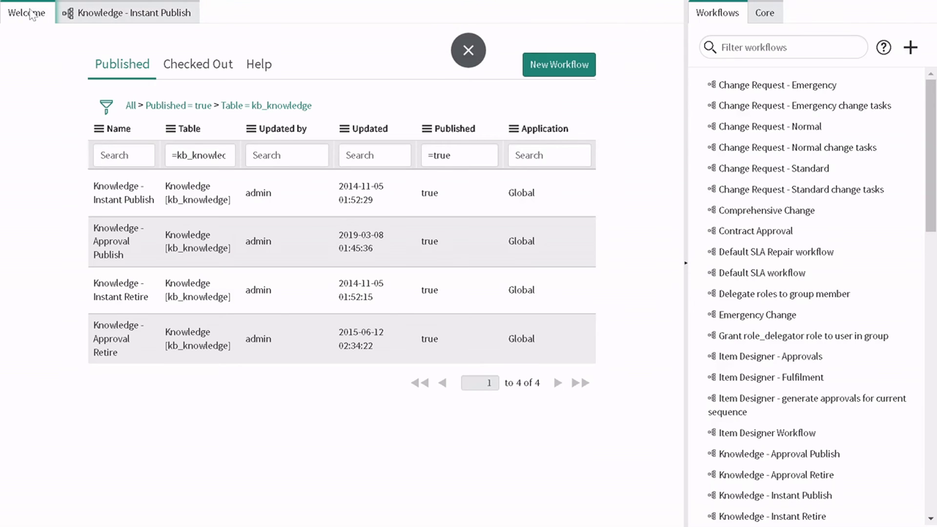
{"action": "left_click", "coordinate": [115, 253]}
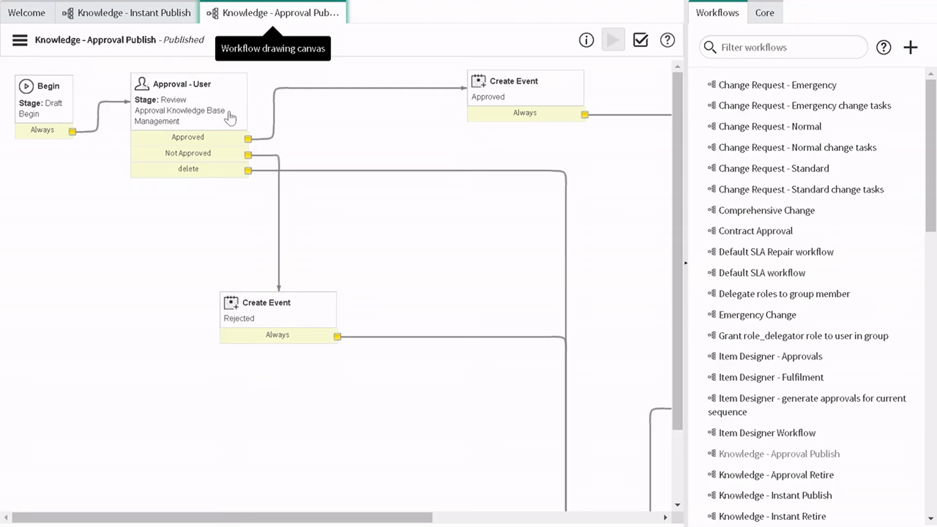
{"action": "left_click_drag", "start_coordinate": [254, 519], "coordinate": [323, 520]}
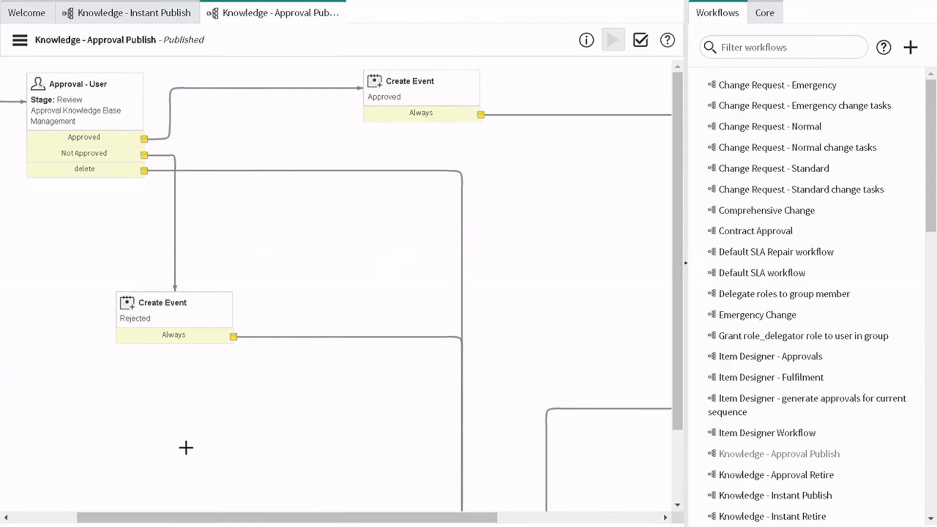
{"action": "left_click_drag", "start_coordinate": [252, 518], "coordinate": [316, 517]}
{"action": "scroll", "coordinate": [326, 175], "scroll_direction": "down", "scroll_amount": 2}
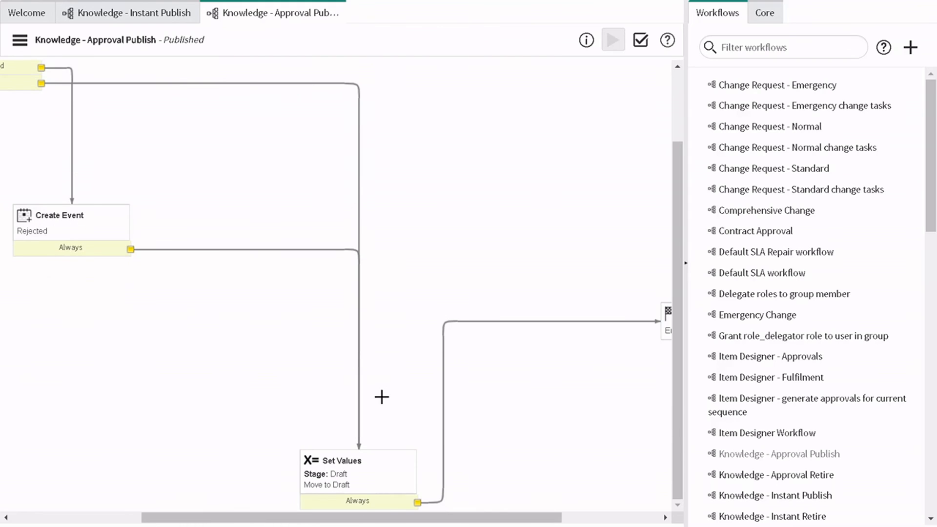
{"action": "scroll", "coordinate": [355, 469], "scroll_direction": "up", "scroll_amount": 2}
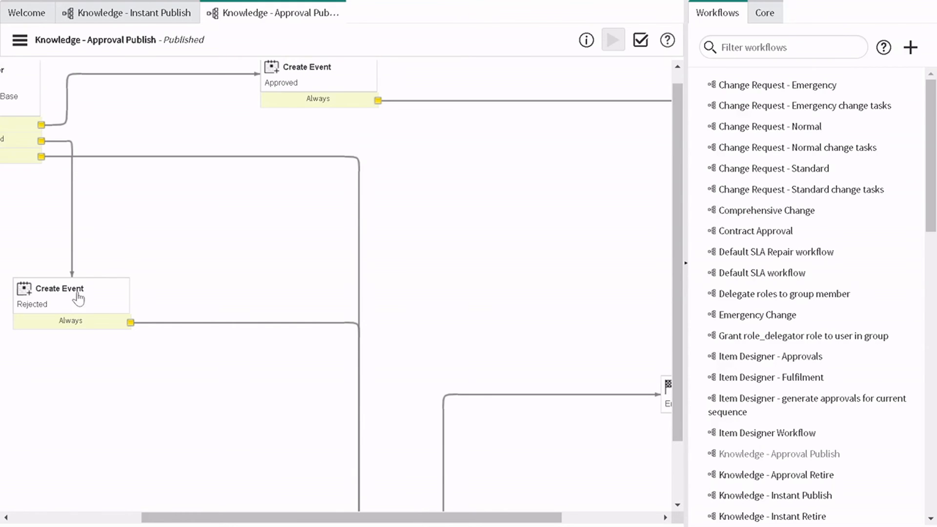
{"action": "left_click_drag", "start_coordinate": [218, 521], "coordinate": [256, 519]}
{"action": "scroll", "coordinate": [294, 349], "scroll_direction": "down", "scroll_amount": 2}
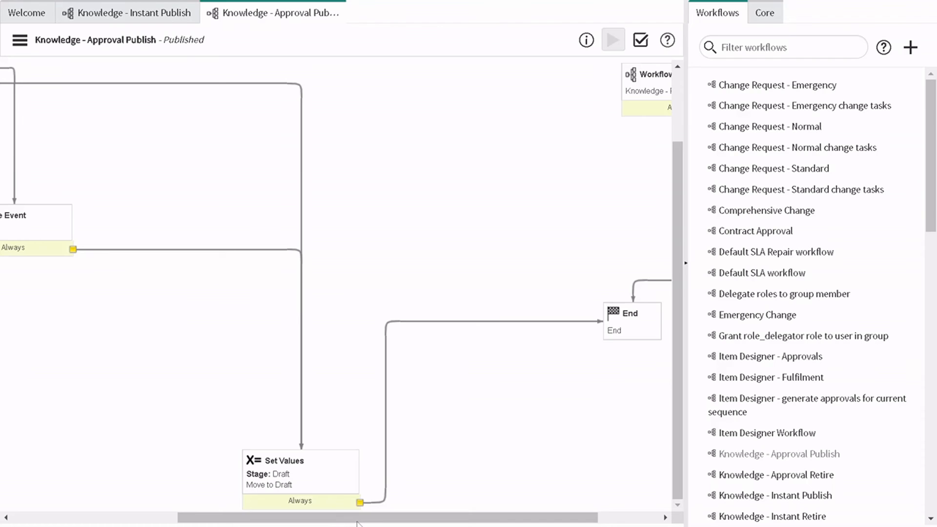
{"action": "left_click_drag", "start_coordinate": [357, 521], "coordinate": [418, 520]}
{"action": "scroll", "coordinate": [312, 242], "scroll_direction": "up", "scroll_amount": 3}
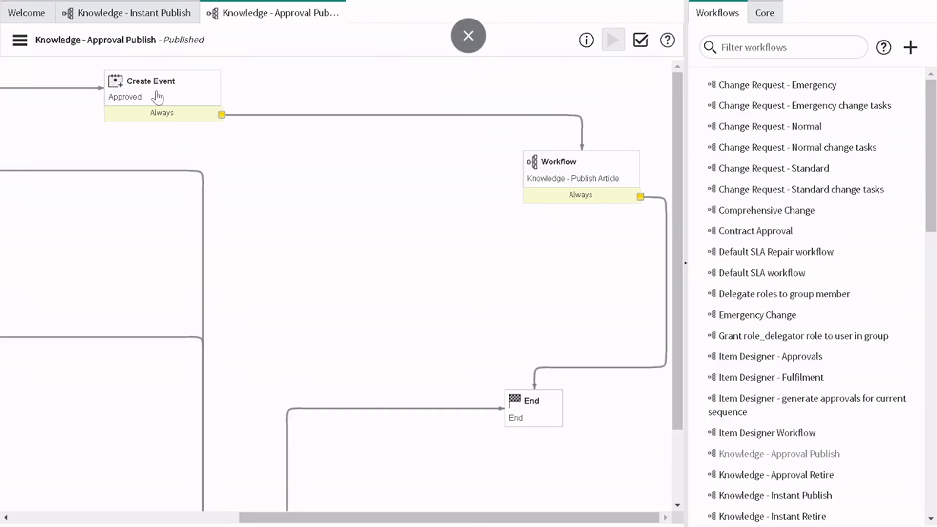
{"action": "left_click", "coordinate": [34, 19]}
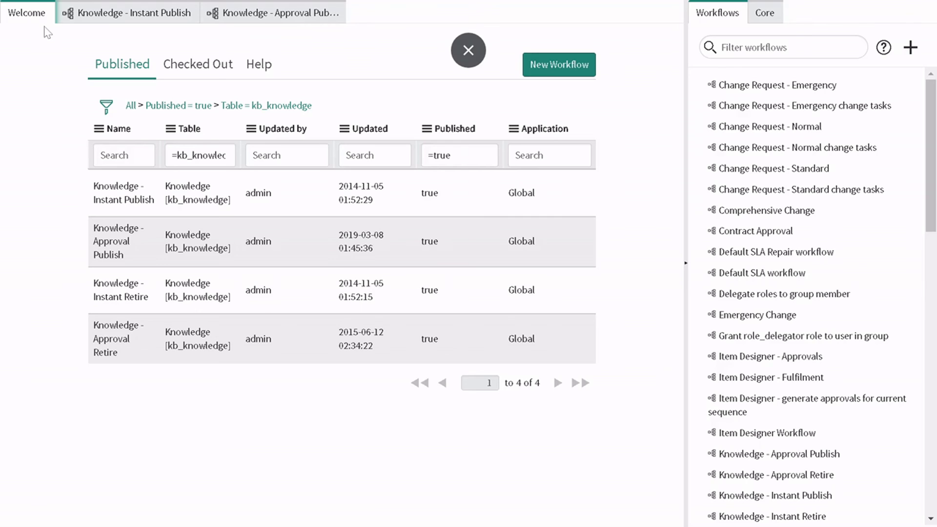
Step: Switch back to the Roles browser tab, filter the navigation modules by "knowledge" and open the Unpublished articles list
{"action": "key", "text": "F11"}
{"action": "left_click", "coordinate": [57, 10]}
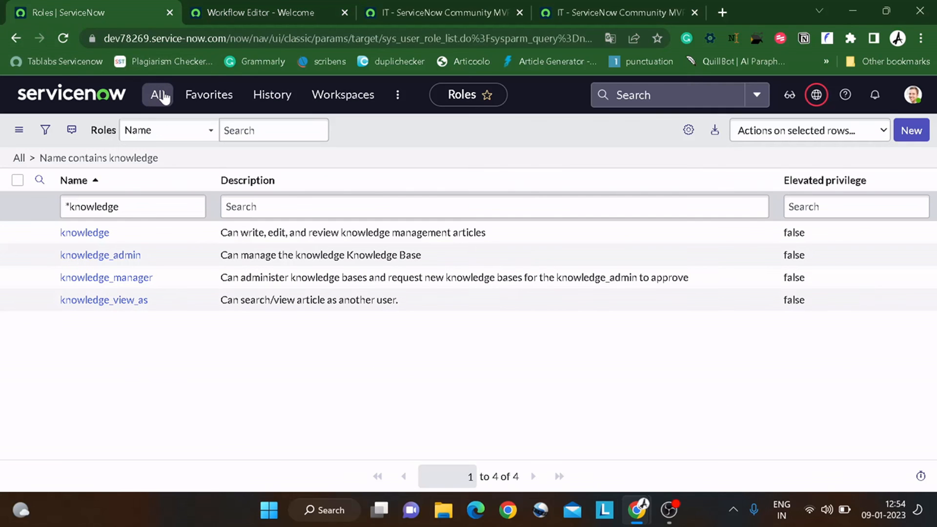
{"action": "key", "text": "F11"}
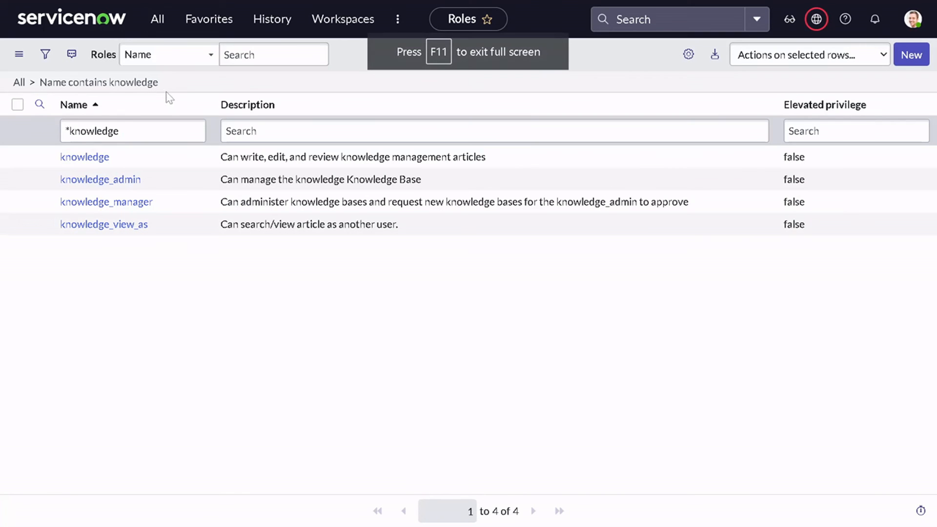
{"action": "left_click", "coordinate": [154, 22]}
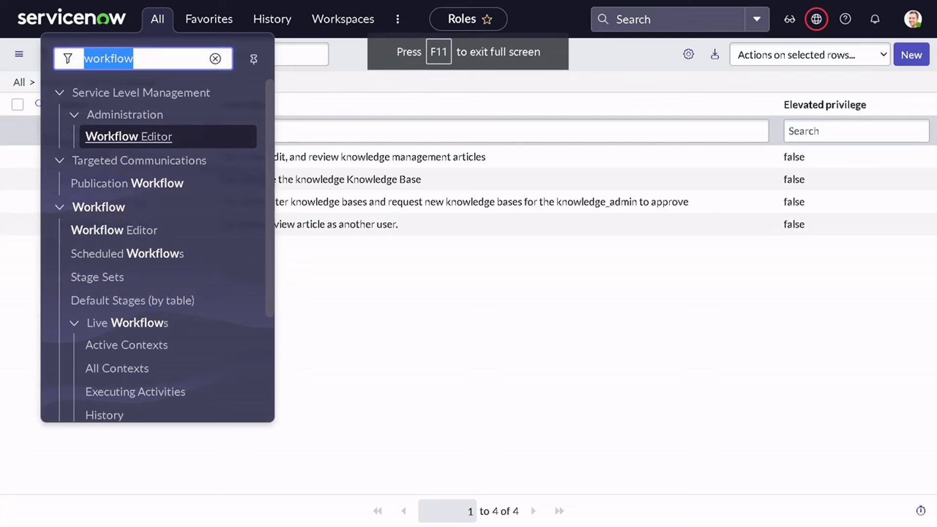
{"action": "key", "text": "BackSpace"}
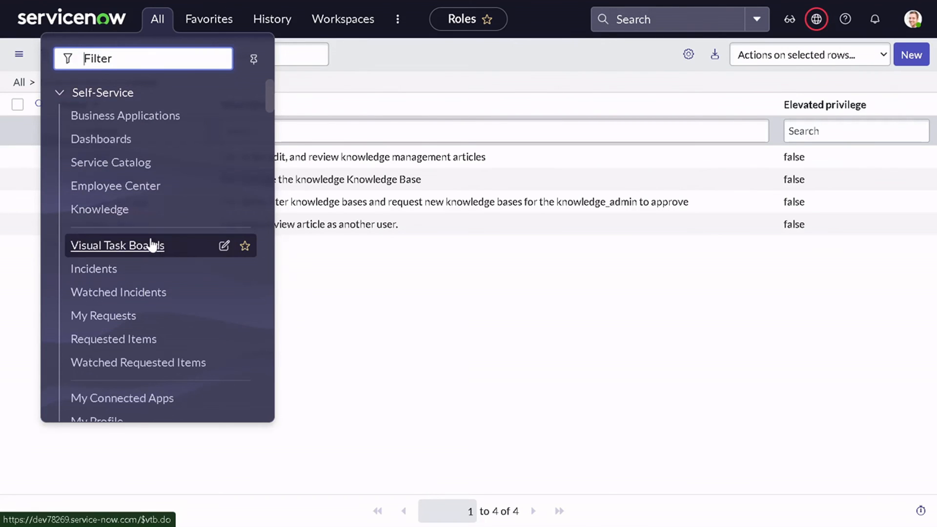
{"action": "scroll", "coordinate": [152, 234], "scroll_direction": "down", "scroll_amount": 3}
{"action": "type", "text": "knowledge"}
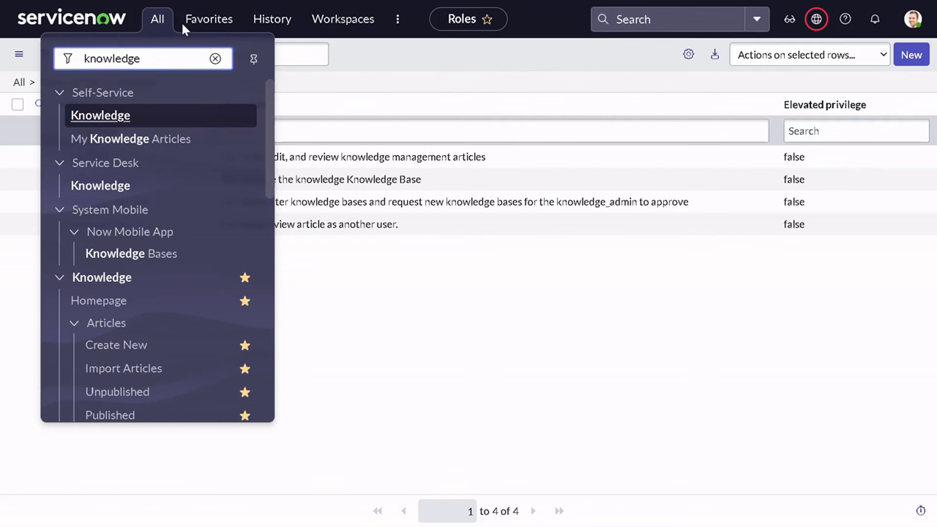
{"action": "scroll", "coordinate": [141, 349], "scroll_direction": "down", "scroll_amount": 2}
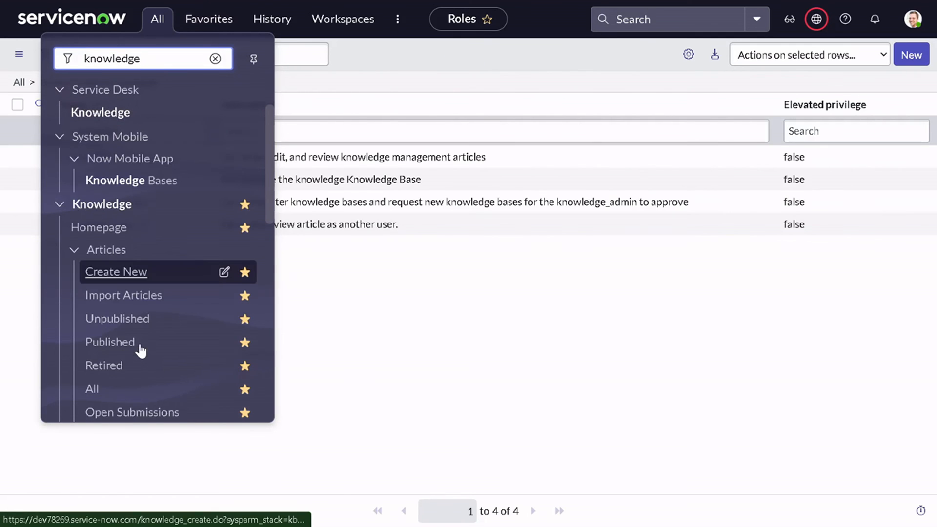
{"action": "left_click", "coordinate": [136, 318]}
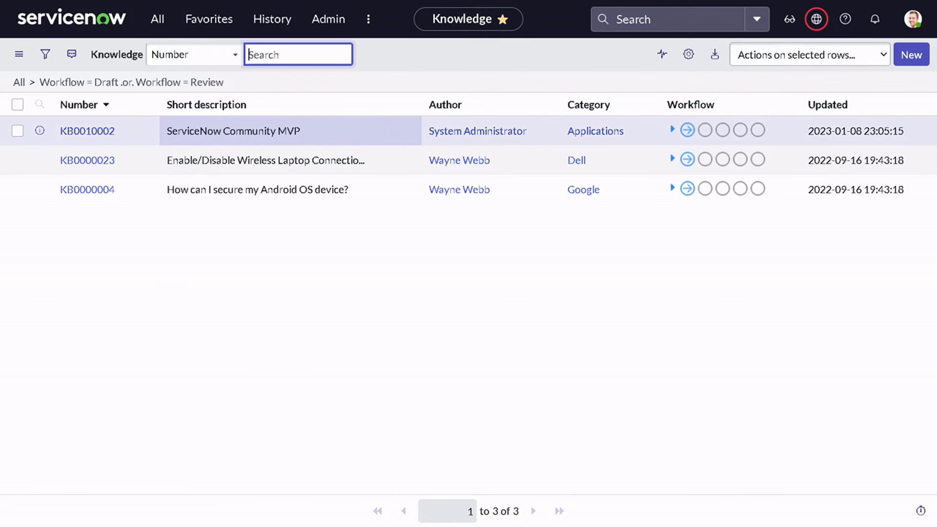
Step: Open the draft article KB0010002, look over its form and related lists, and publish it
{"action": "left_click", "coordinate": [109, 134]}
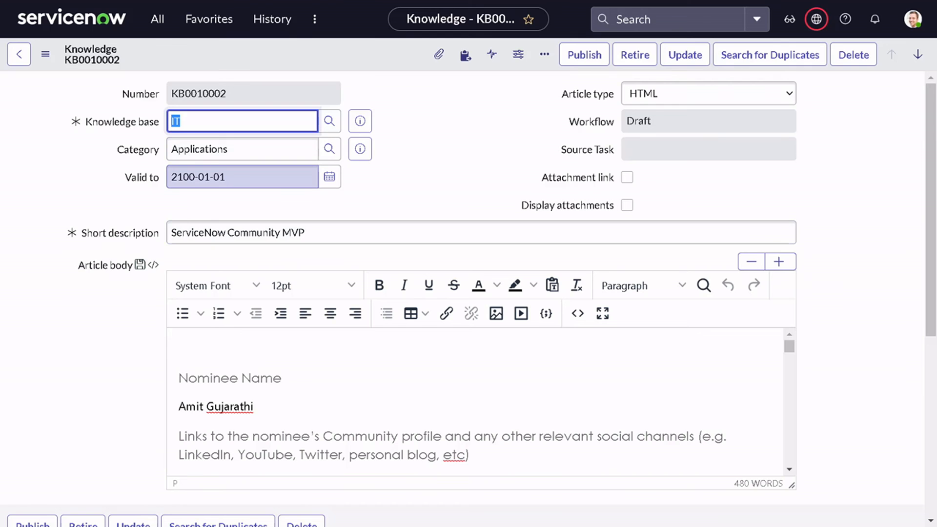
{"action": "scroll", "coordinate": [4, 293], "scroll_direction": "down", "scroll_amount": 6}
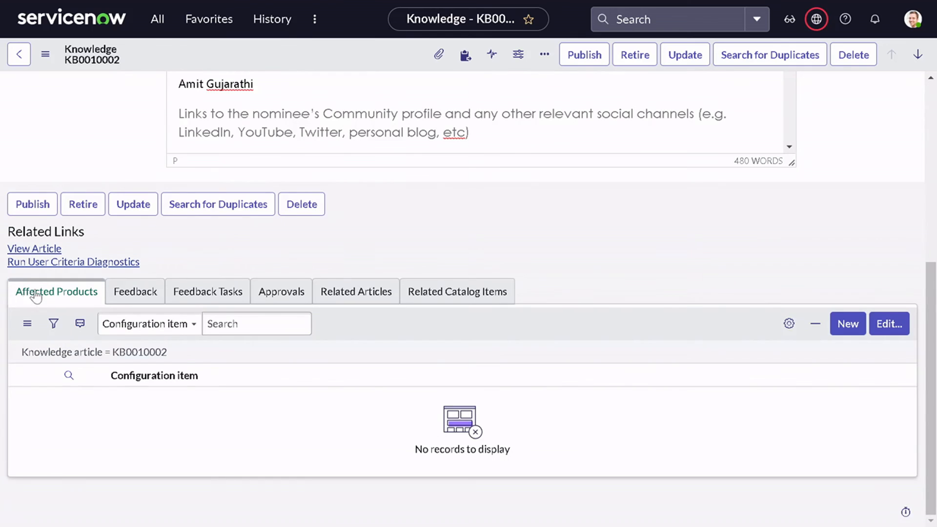
{"action": "scroll", "coordinate": [58, 295], "scroll_direction": "up", "scroll_amount": 6}
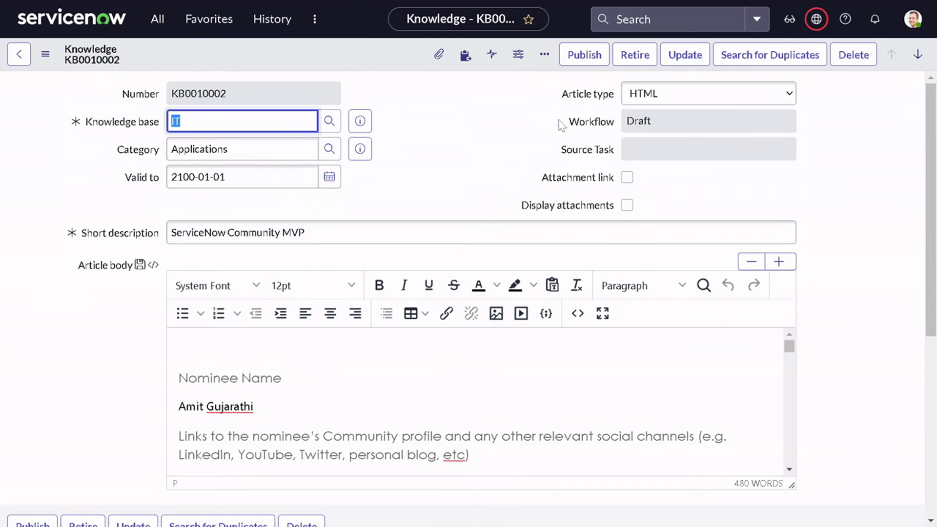
{"action": "left_click", "coordinate": [589, 57]}
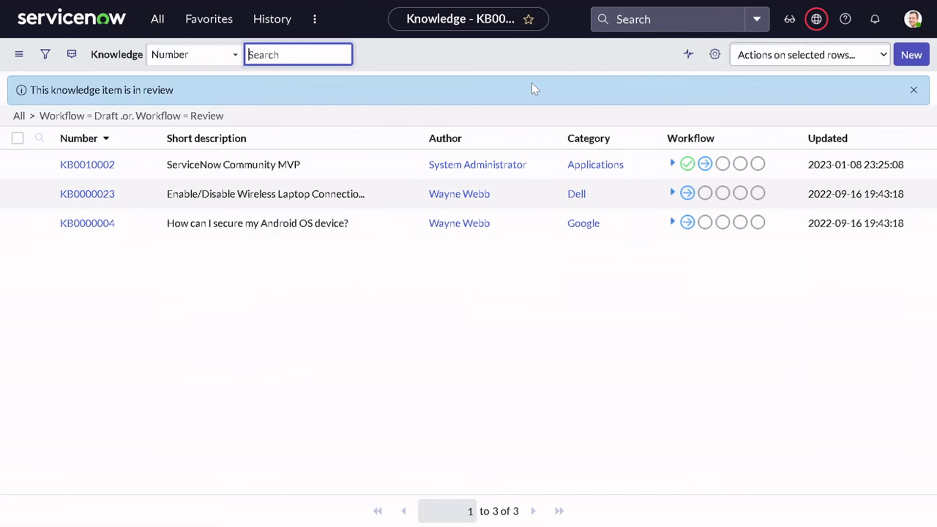
Step: Reopen article KB0010002 and approve the requested approval in its Approvals related list
{"action": "left_click", "coordinate": [71, 166]}
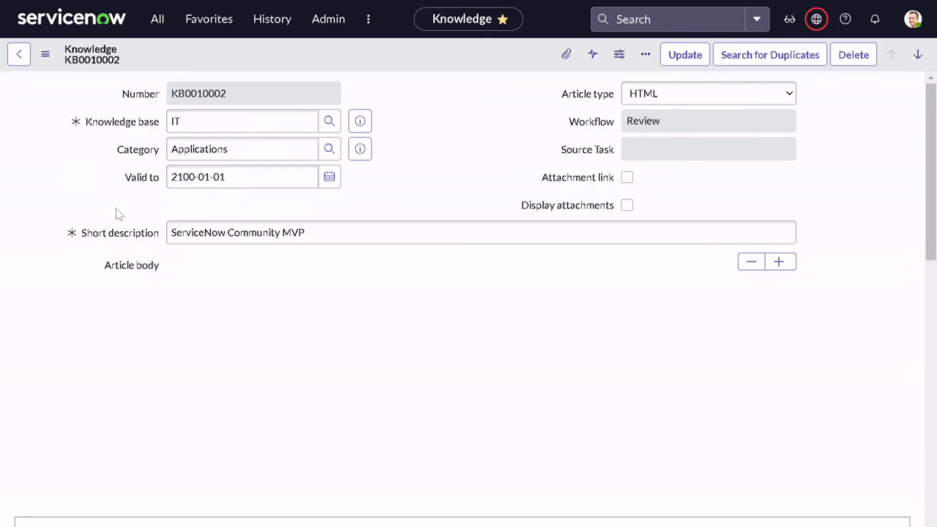
{"action": "scroll", "coordinate": [72, 229], "scroll_direction": "down", "scroll_amount": 5}
{"action": "scroll", "coordinate": [72, 229], "scroll_direction": "down", "scroll_amount": 3}
{"action": "left_click", "coordinate": [296, 352]}
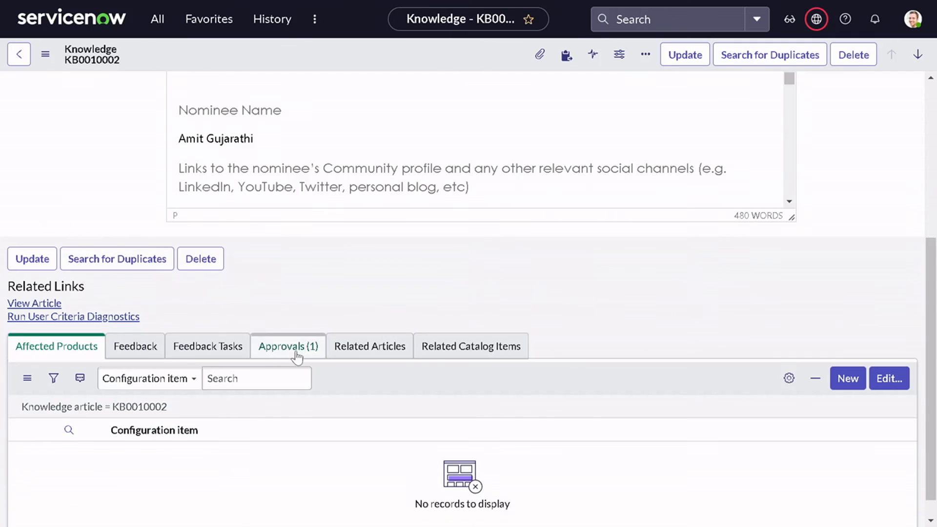
{"action": "scroll", "coordinate": [300, 362], "scroll_direction": "down", "scroll_amount": 1}
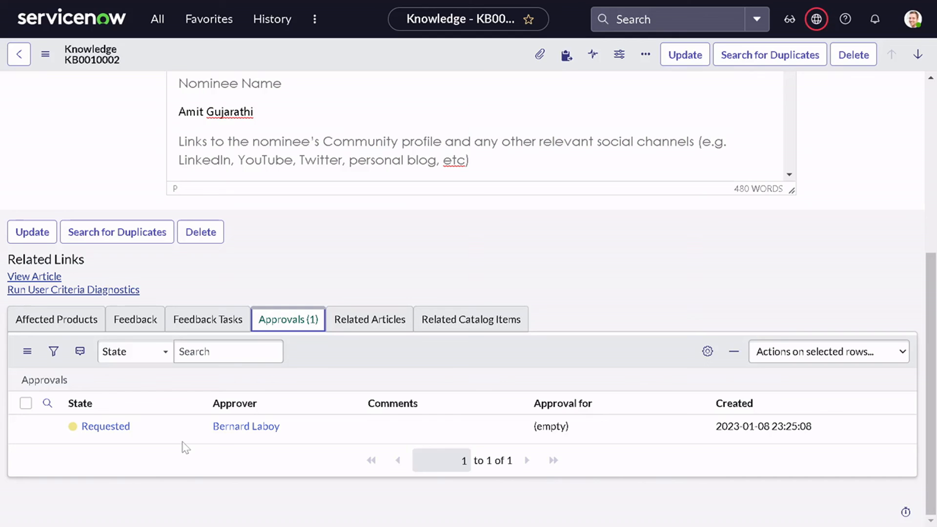
{"action": "right_click", "coordinate": [159, 421]}
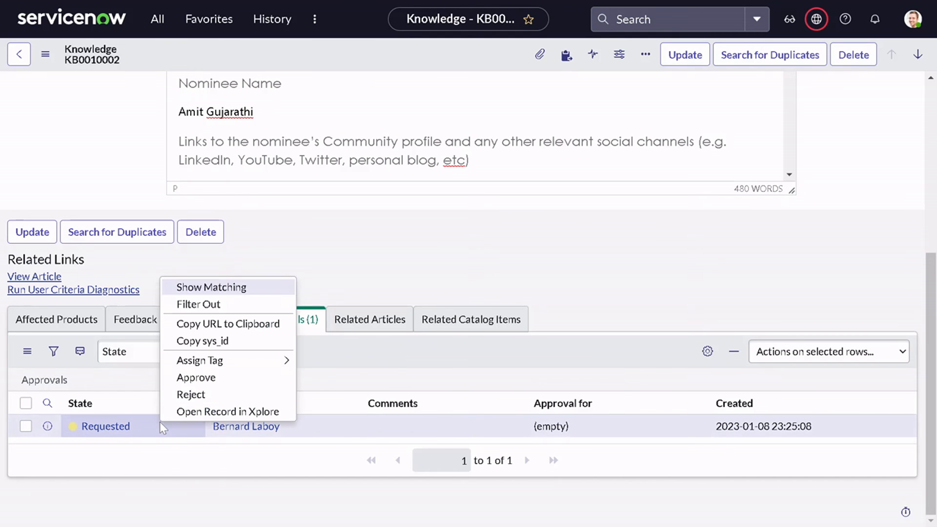
{"action": "left_click", "coordinate": [197, 380]}
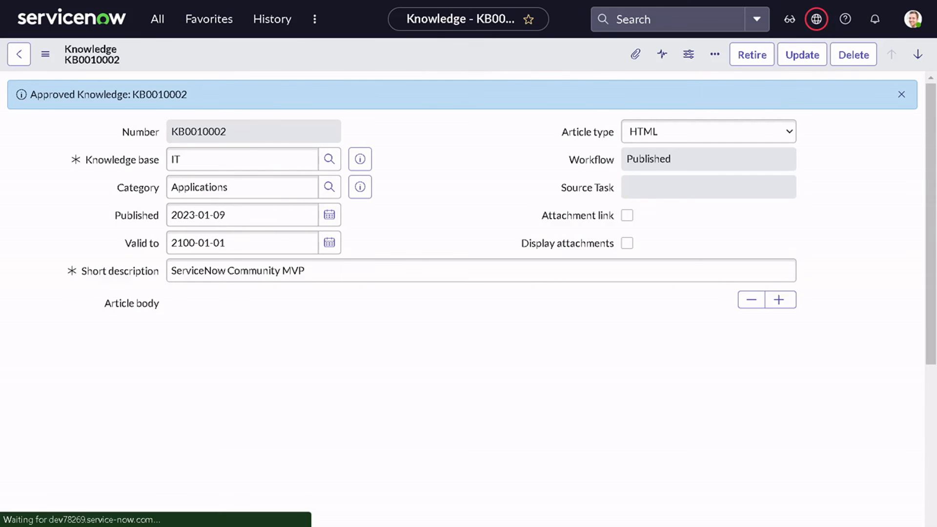
Step: Check the approval record of article KB0010002 and retire the article without replacing it with another existing article
{"action": "left_click", "coordinate": [672, 159]}
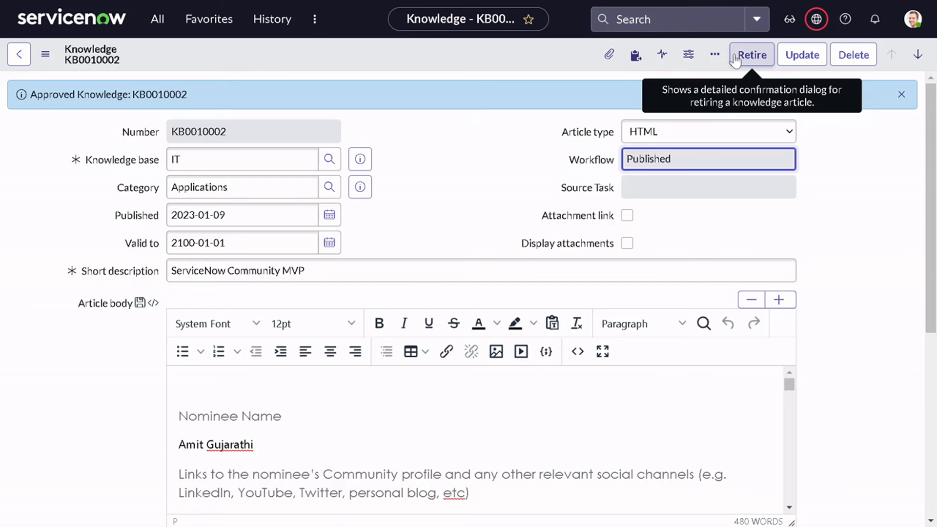
{"action": "scroll", "coordinate": [539, 151], "scroll_direction": "down", "scroll_amount": 5}
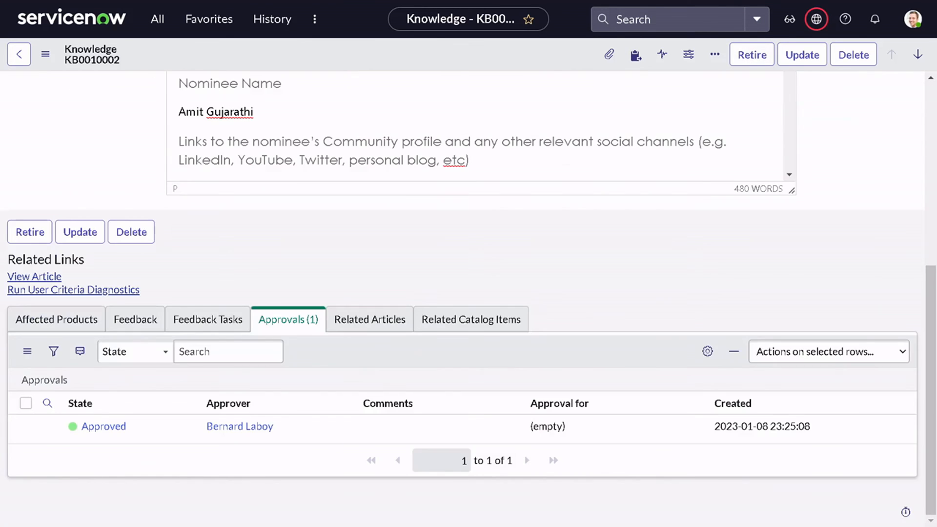
{"action": "scroll", "coordinate": [462, 287], "scroll_direction": "up", "scroll_amount": 5}
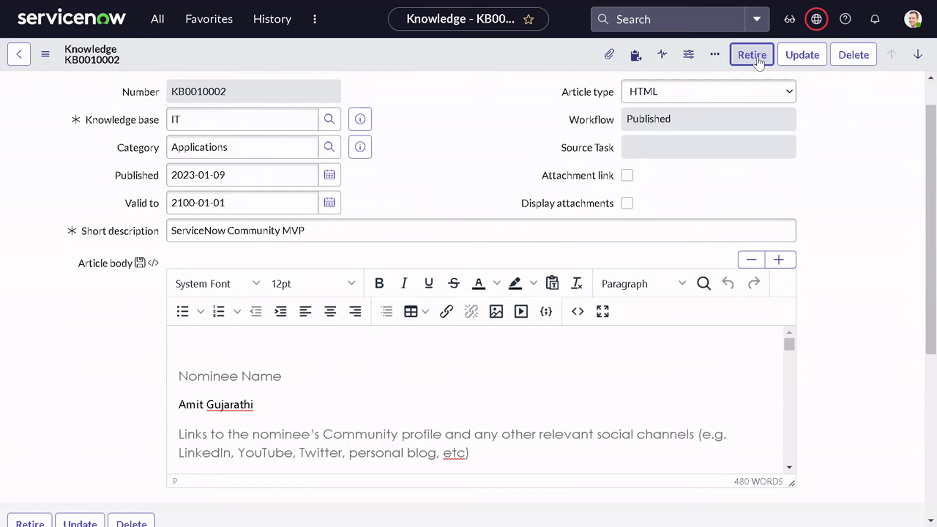
{"action": "left_click", "coordinate": [756, 55]}
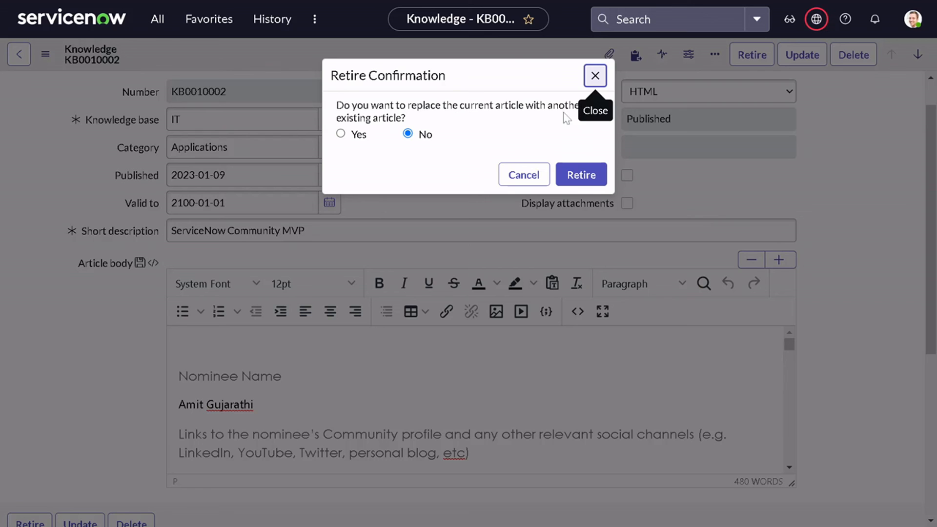
{"action": "left_click", "coordinate": [581, 184]}
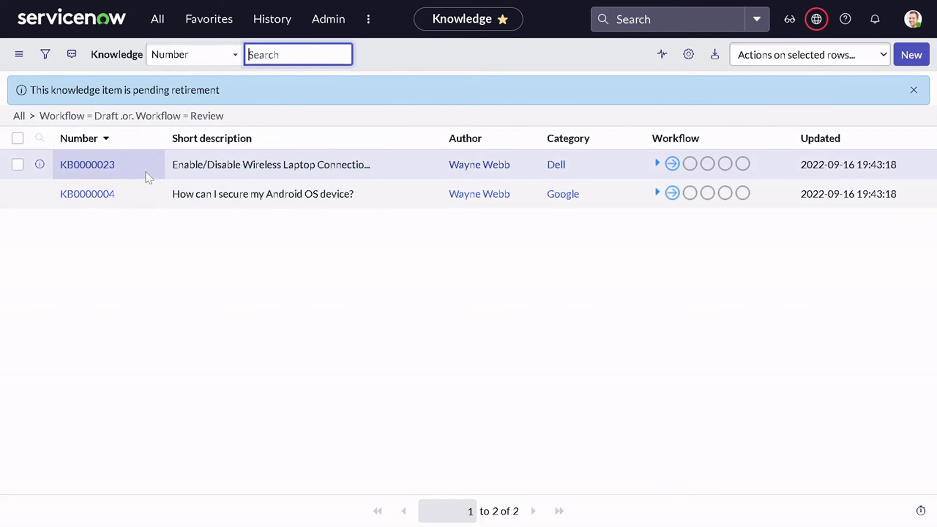
{"action": "left_click", "coordinate": [151, 21]}
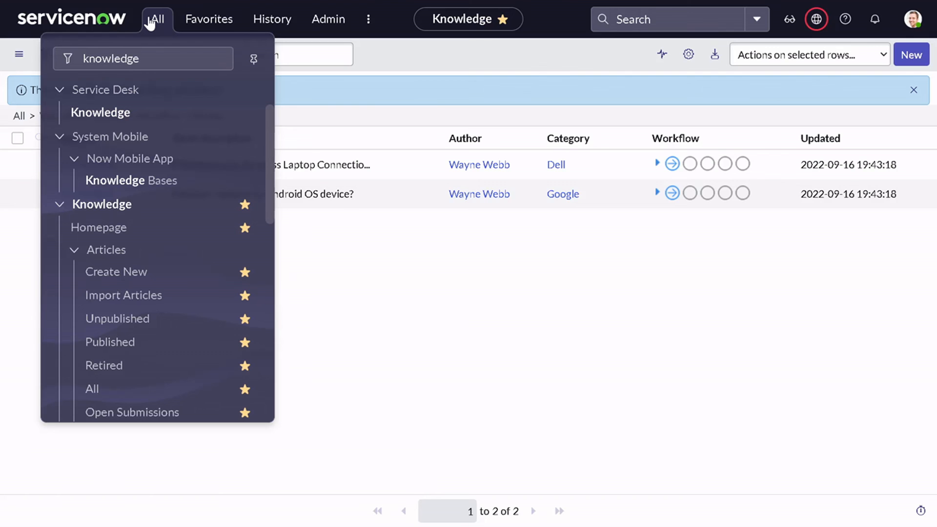
{"action": "left_click", "coordinate": [155, 19]}
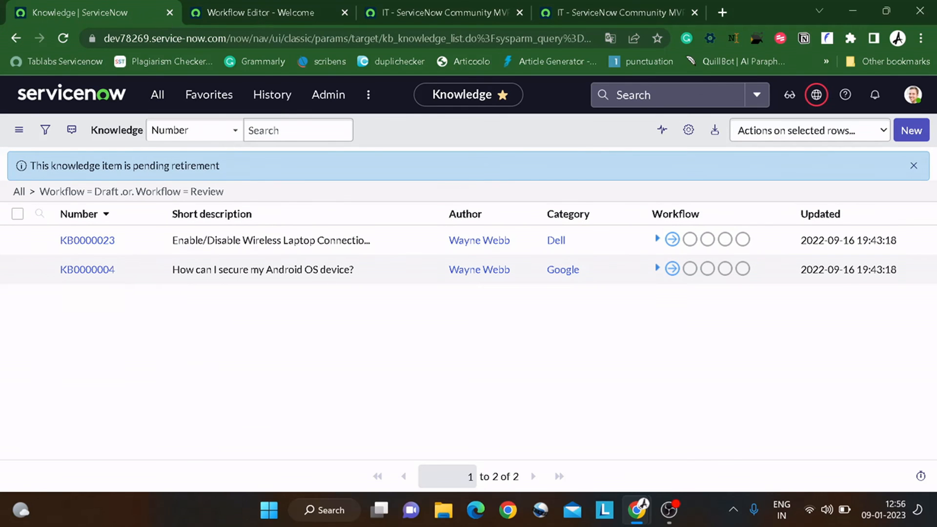
Step: Load the instance's Service Portal home page at the /sp address and show it full screen
{"action": "left_click_drag", "start_coordinate": [231, 38], "coordinate": [603, 39]}
{"action": "key", "text": "BackSpace"}
{"action": "type", "text": "sp"}
{"action": "key", "text": "Return"}
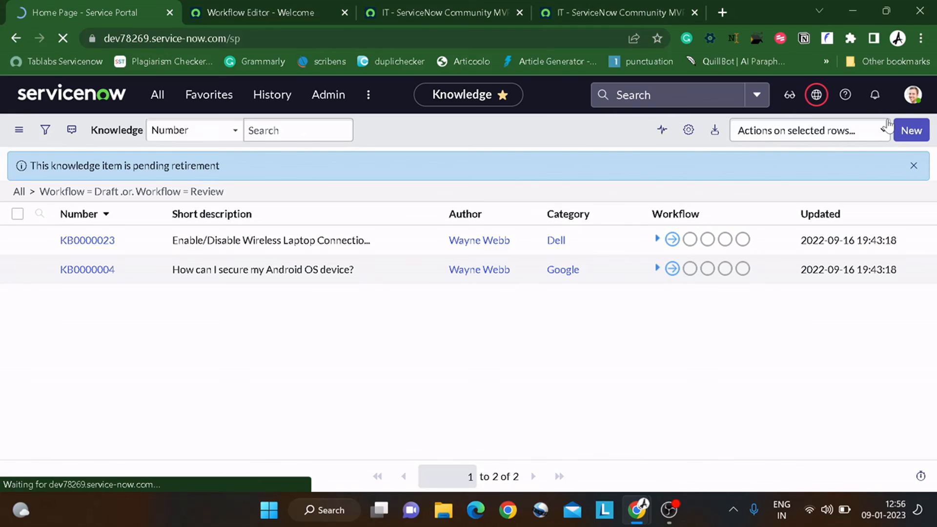
{"action": "key", "text": "F11"}
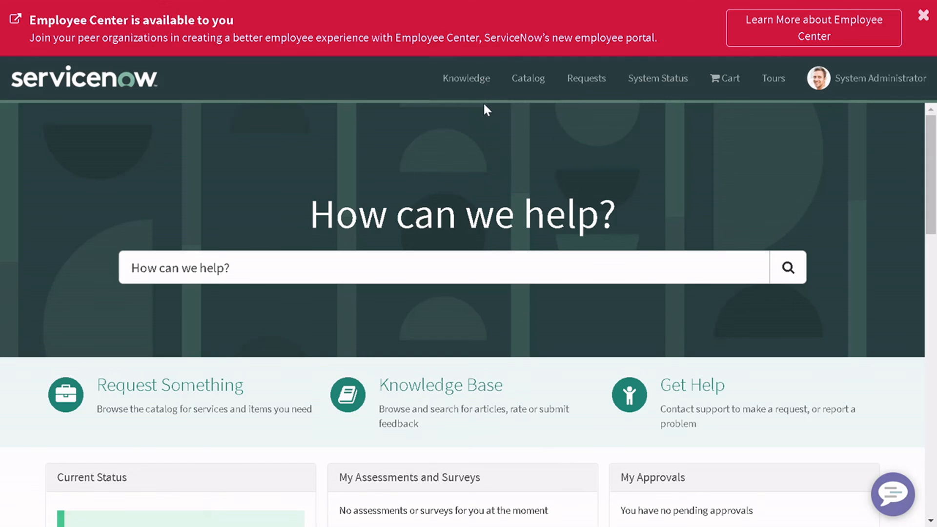
Step: Go to the portal's Knowledge Base and open "Managing Settings in Internet Explorer 10 for Windows 8" from the Applications category
{"action": "scroll", "coordinate": [429, 344], "scroll_direction": "down", "scroll_amount": 4}
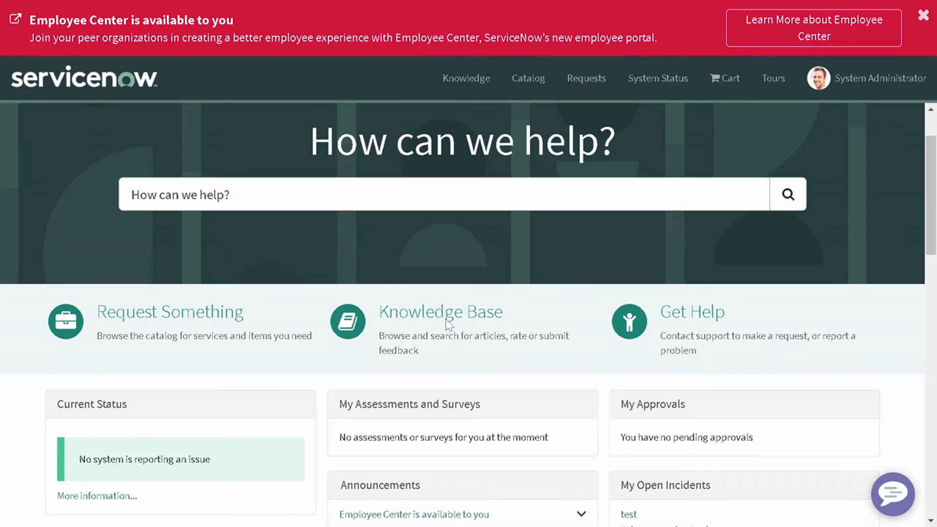
{"action": "scroll", "coordinate": [449, 323], "scroll_direction": "up", "scroll_amount": 2}
{"action": "left_click", "coordinate": [451, 324]}
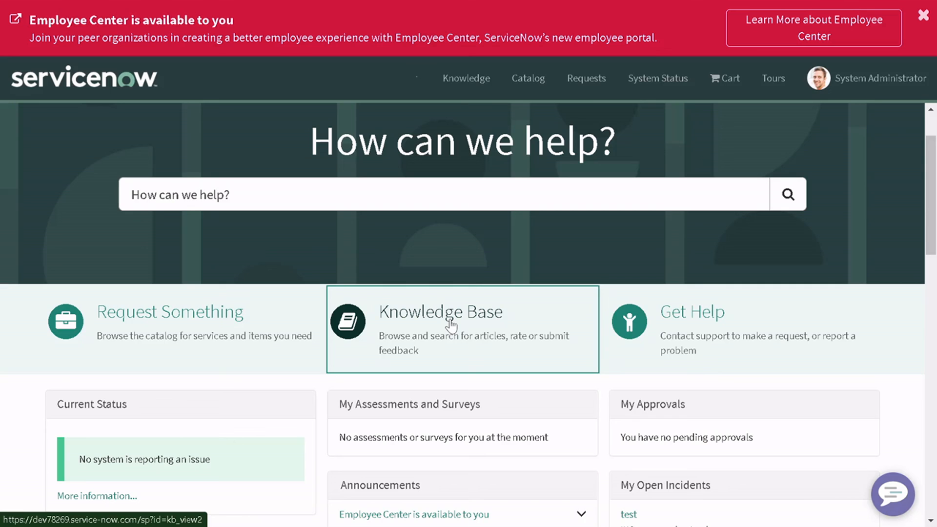
{"action": "left_click", "coordinate": [451, 324]}
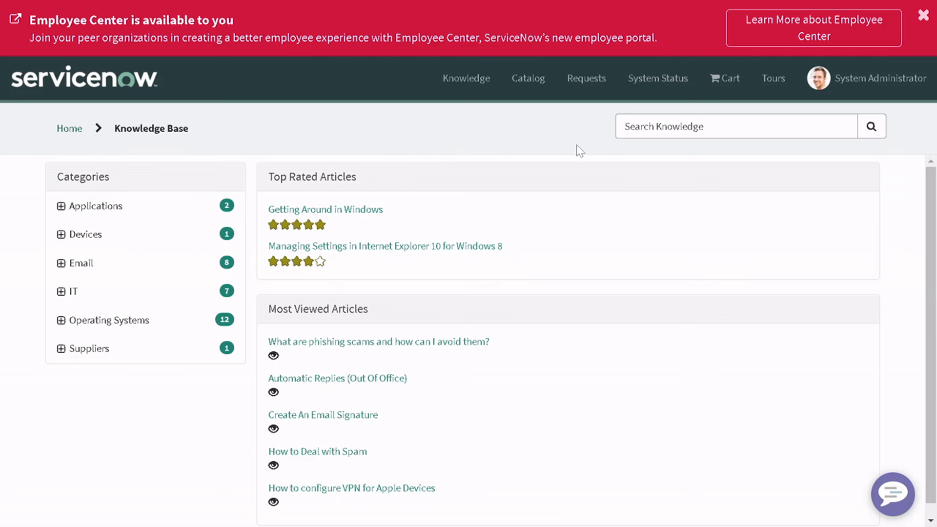
{"action": "left_click", "coordinate": [74, 209]}
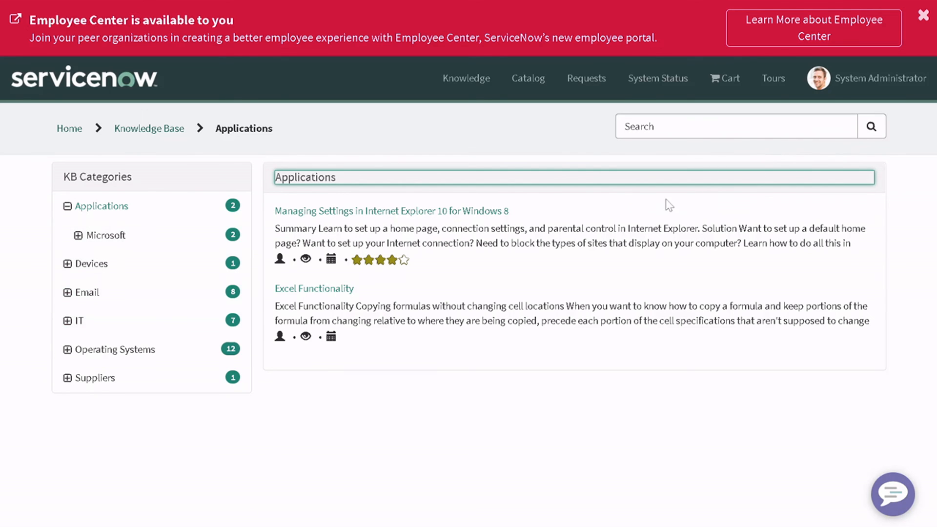
{"action": "left_click", "coordinate": [472, 215]}
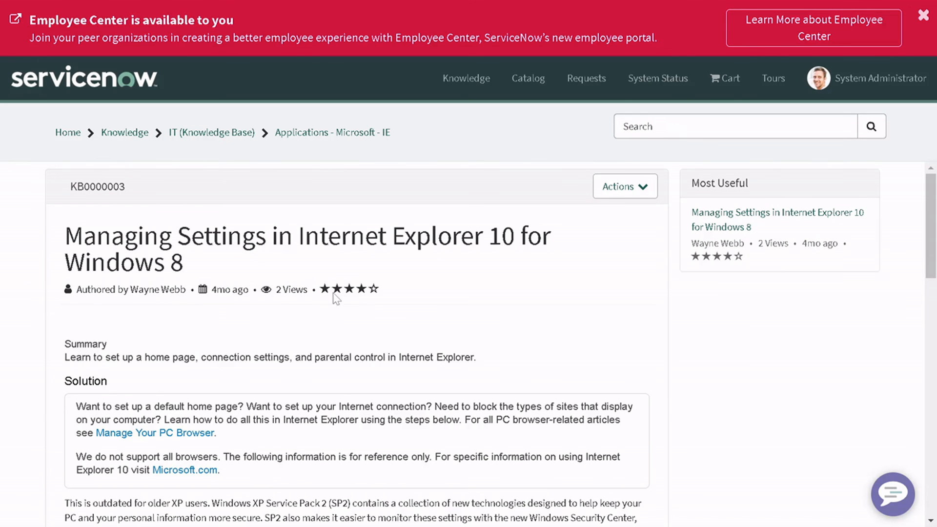
Step: Examine the article's available actions, helpfulness and rating options, and comments, including the one reading "I liked this article"
{"action": "left_click", "coordinate": [641, 194]}
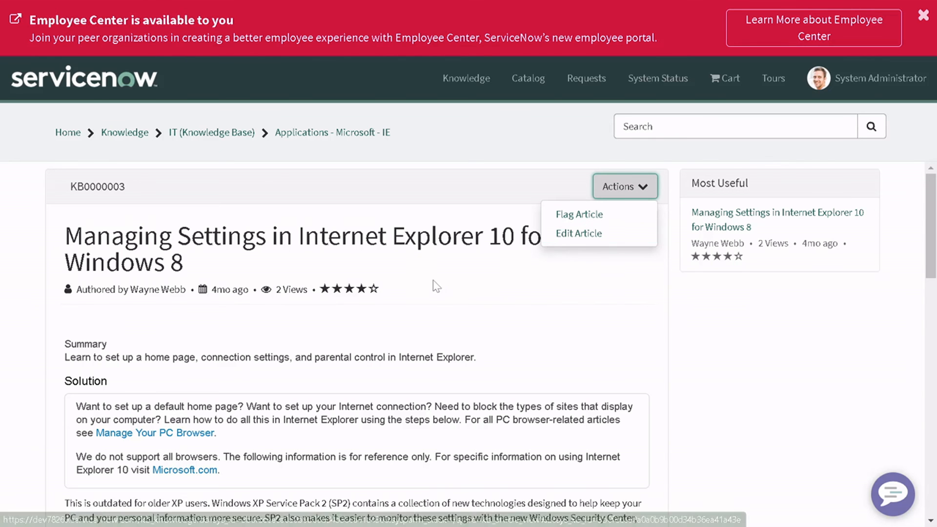
{"action": "scroll", "coordinate": [434, 284], "scroll_direction": "down", "scroll_amount": 15}
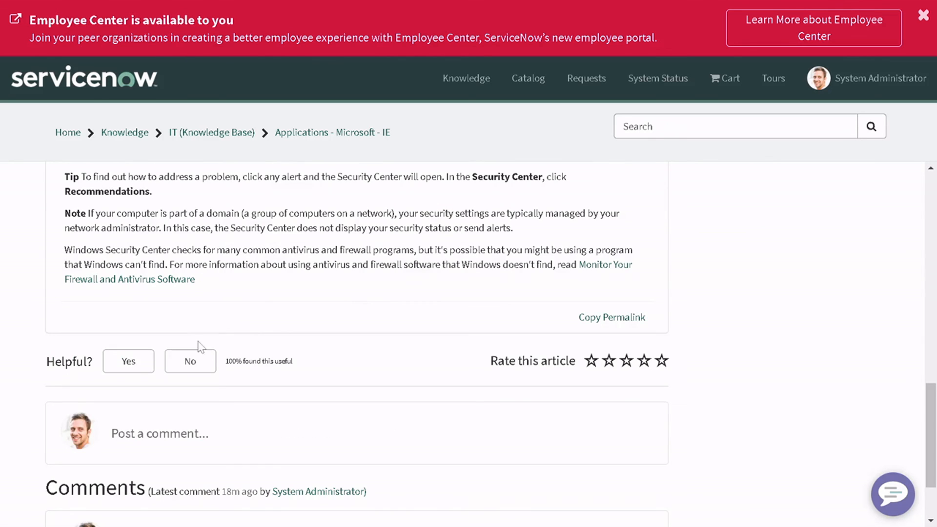
{"action": "left_click", "coordinate": [193, 365]}
{"action": "scroll", "coordinate": [228, 362], "scroll_direction": "down", "scroll_amount": 2}
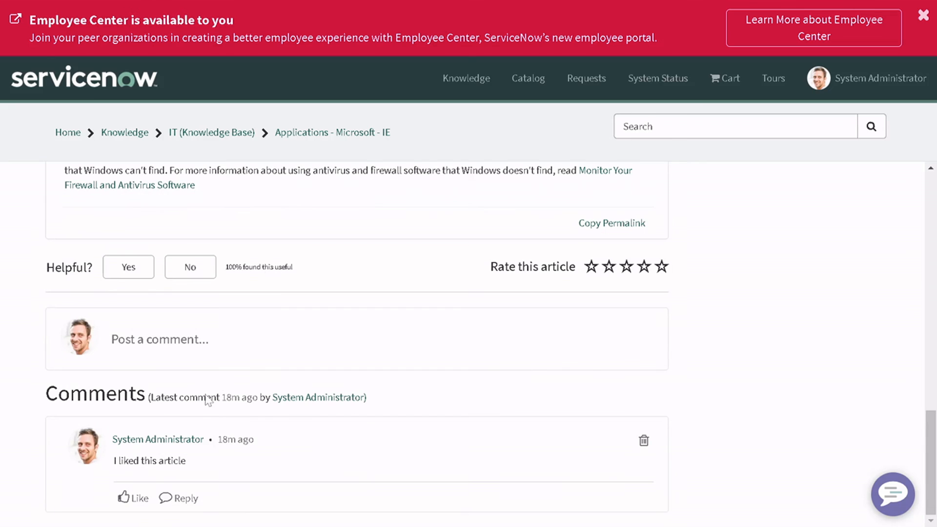
{"action": "left_click_drag", "start_coordinate": [114, 461], "coordinate": [274, 468]}
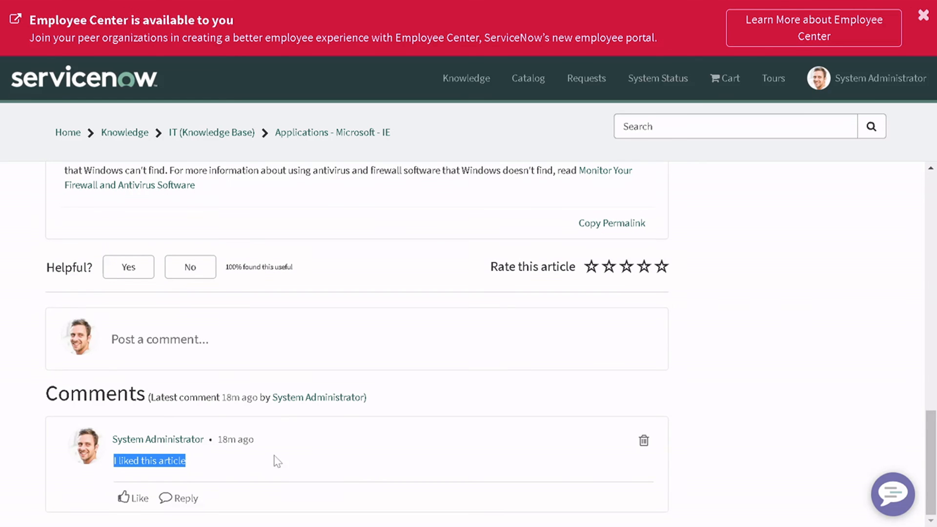
{"action": "scroll", "coordinate": [363, 364], "scroll_direction": "up", "scroll_amount": 5}
{"action": "scroll", "coordinate": [371, 354], "scroll_direction": "up", "scroll_amount": 10}
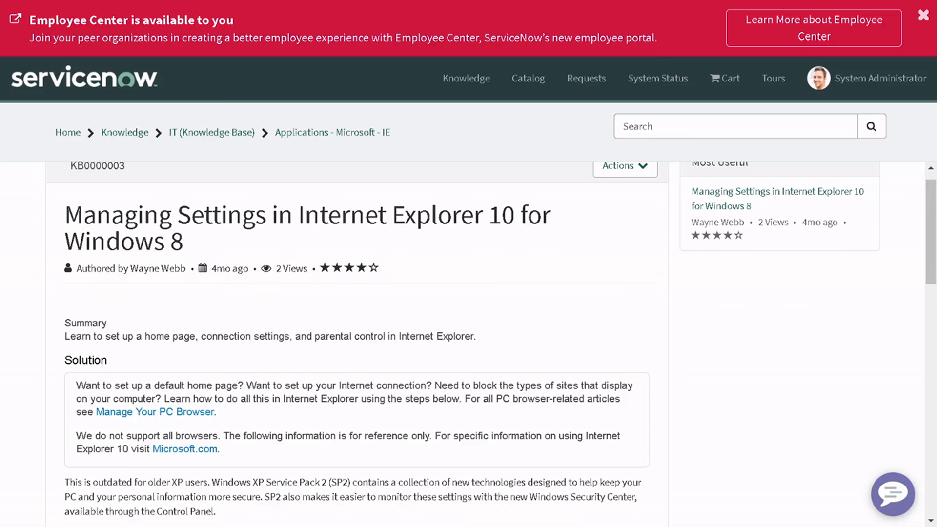
{"action": "mouse_move", "coordinate": [603, 2]}
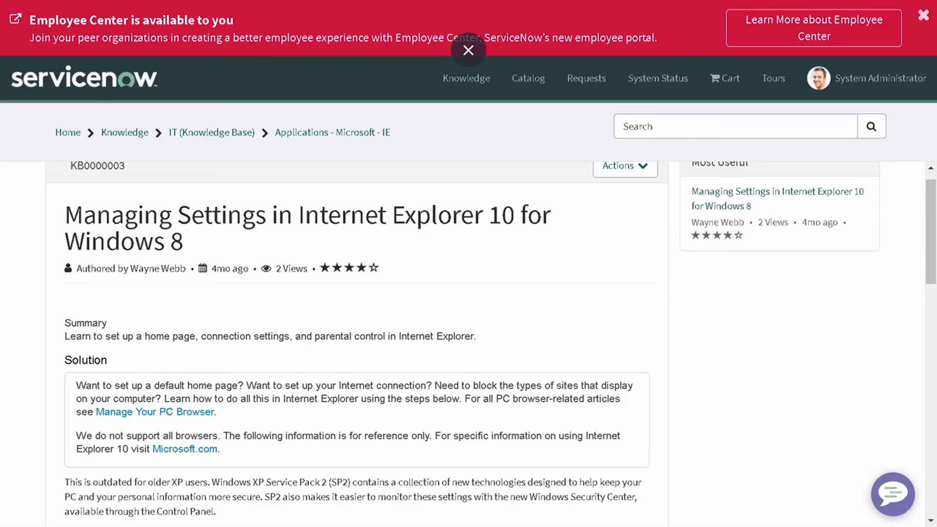